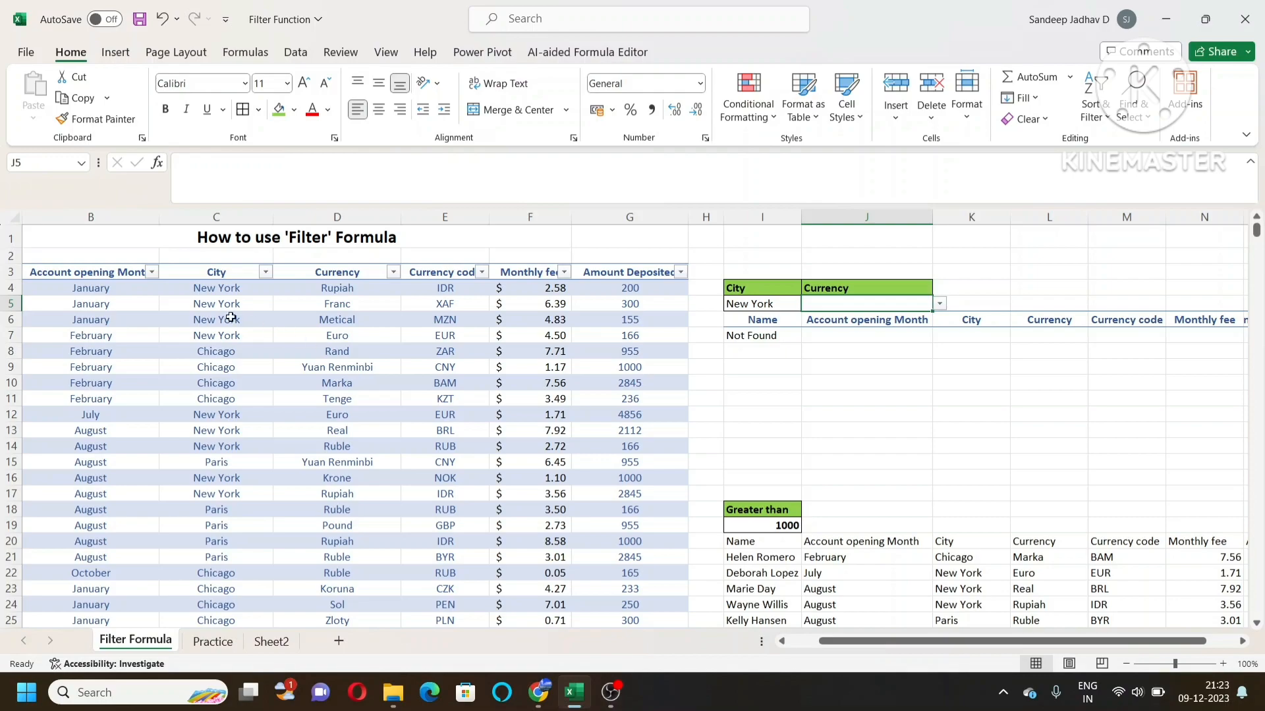
left_click(74, 275)
key("Left")
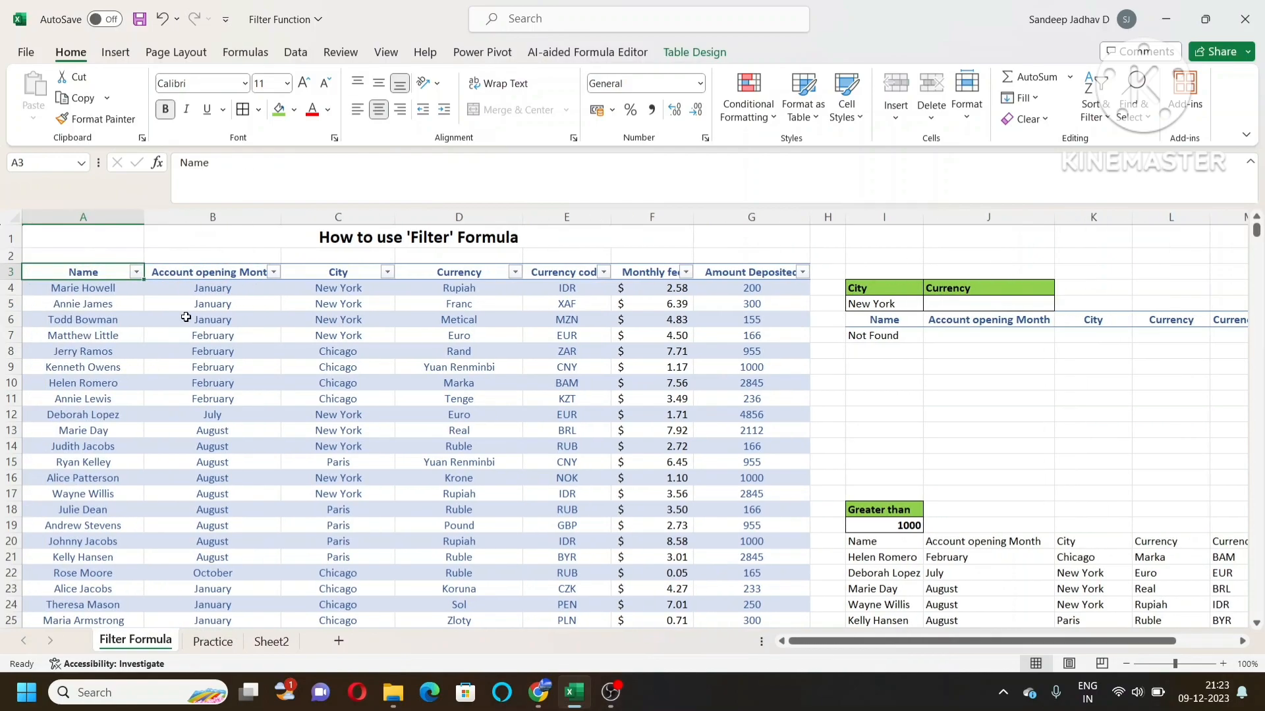
key("Right")
key("Right")
key("Right")
key("Right")
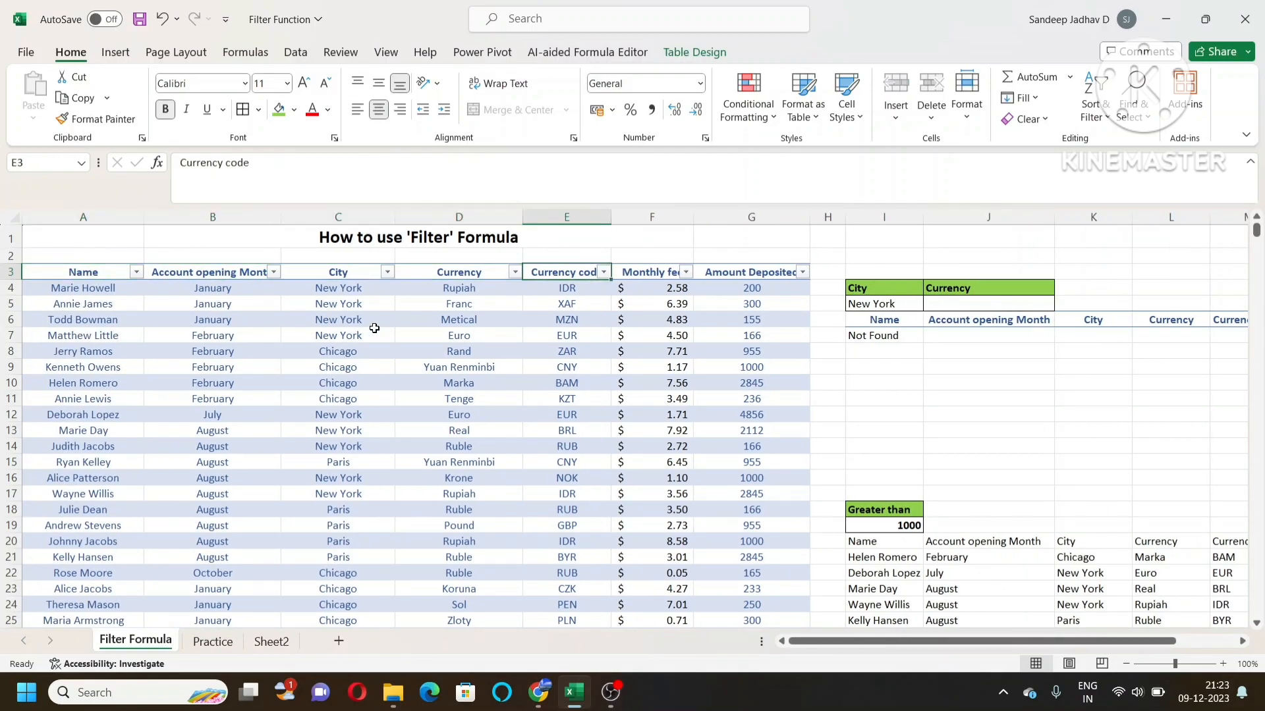
Filter the table's City column to show only New York.
left_click(388, 278)
left_click(253, 485)
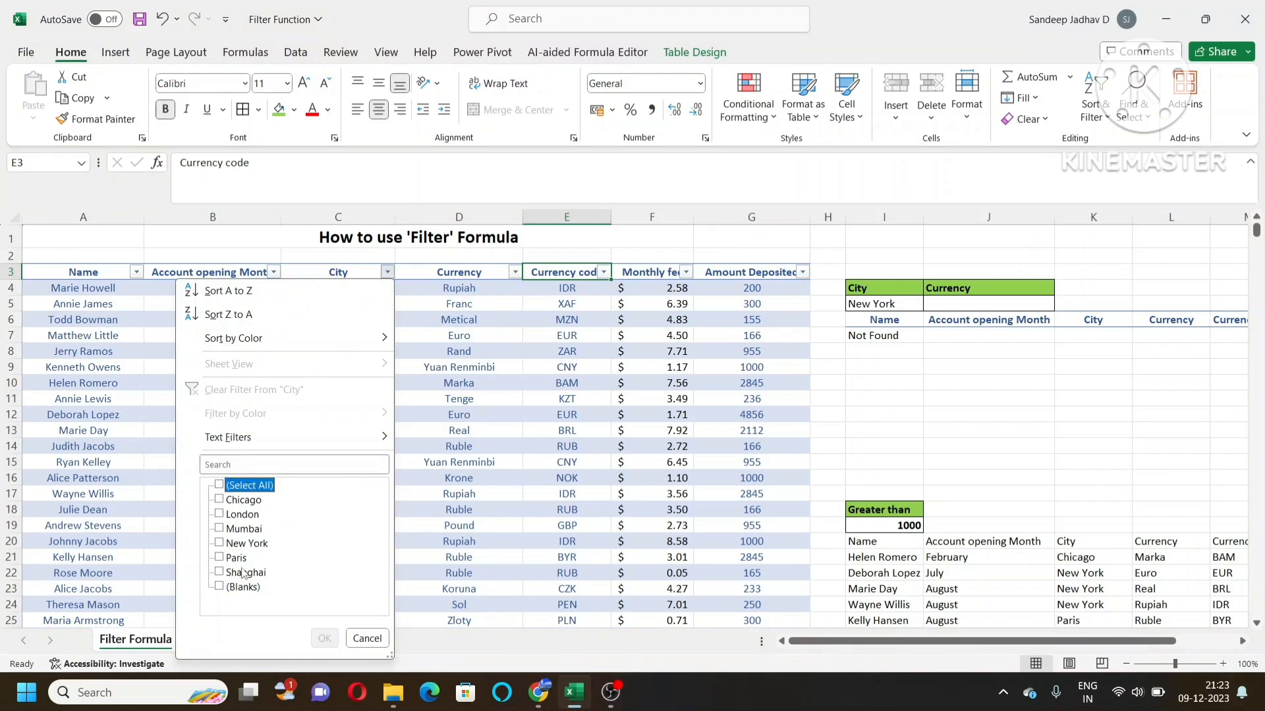
left_click(237, 545)
left_click(324, 638)
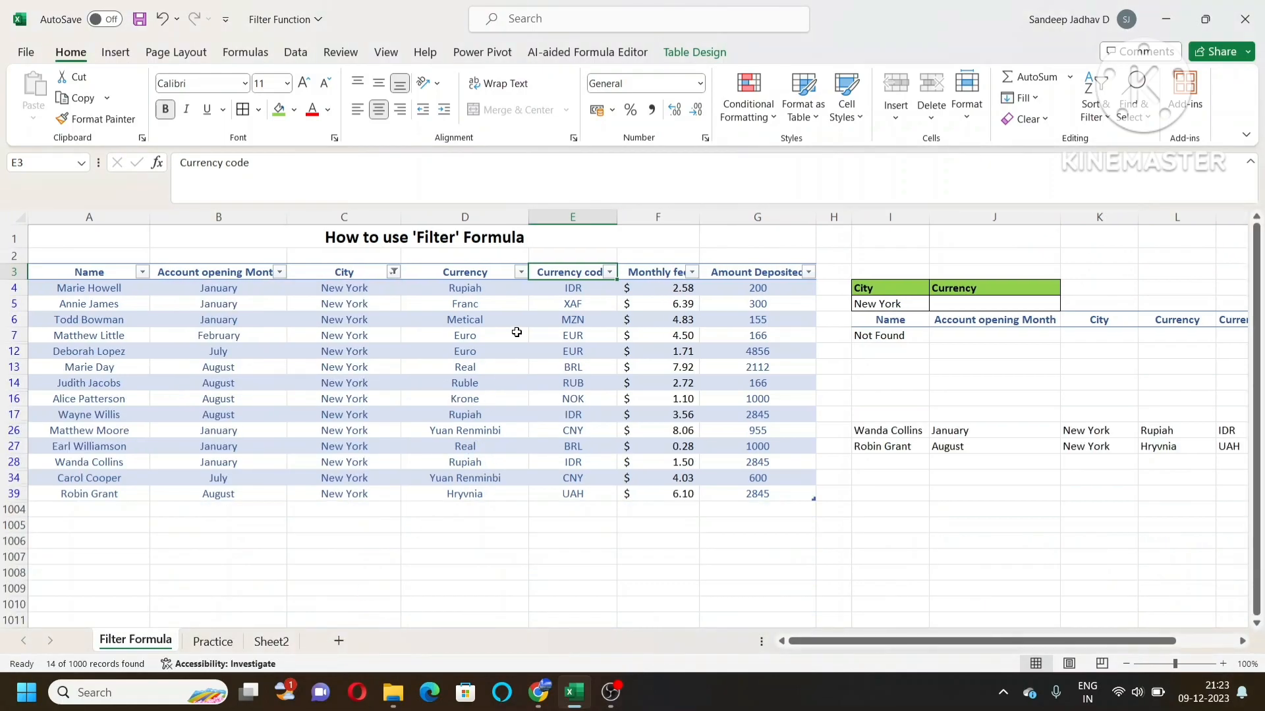
Filter the table's Currency column to show only Rupiah, narrowing the value list by searching "ru".
left_click(521, 272)
left_click(371, 466)
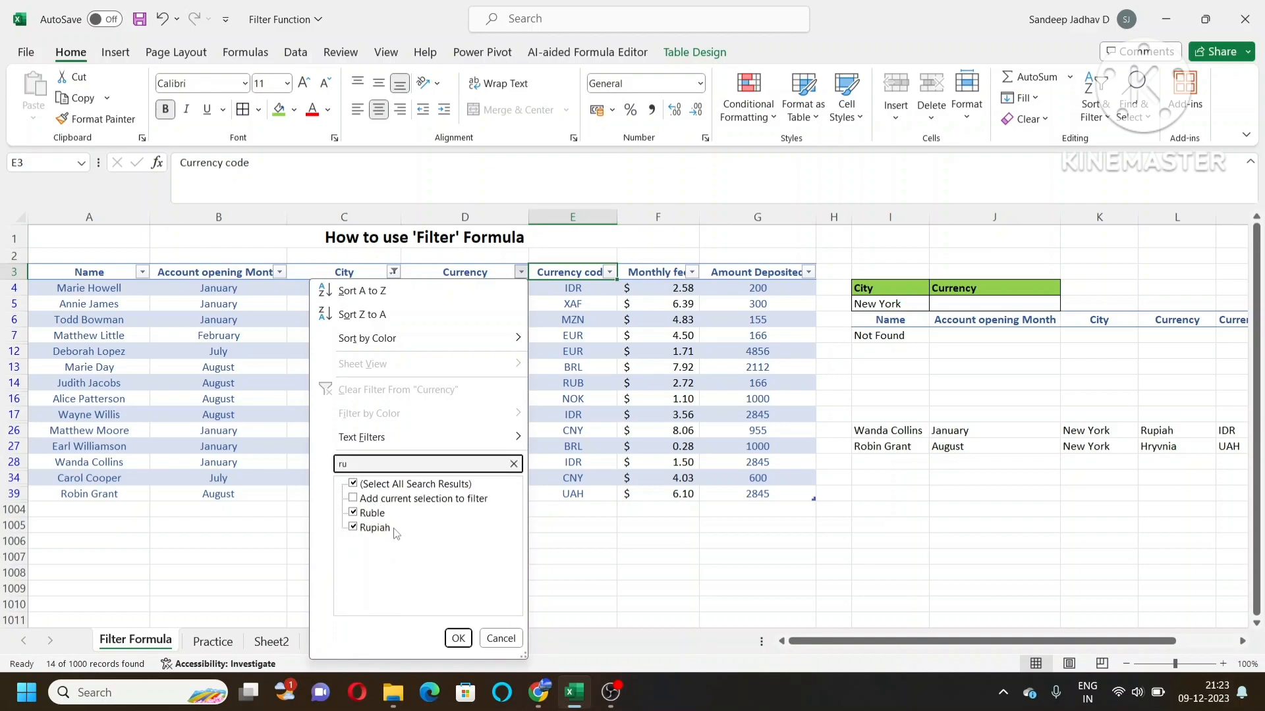
left_click(370, 515)
left_click(455, 639)
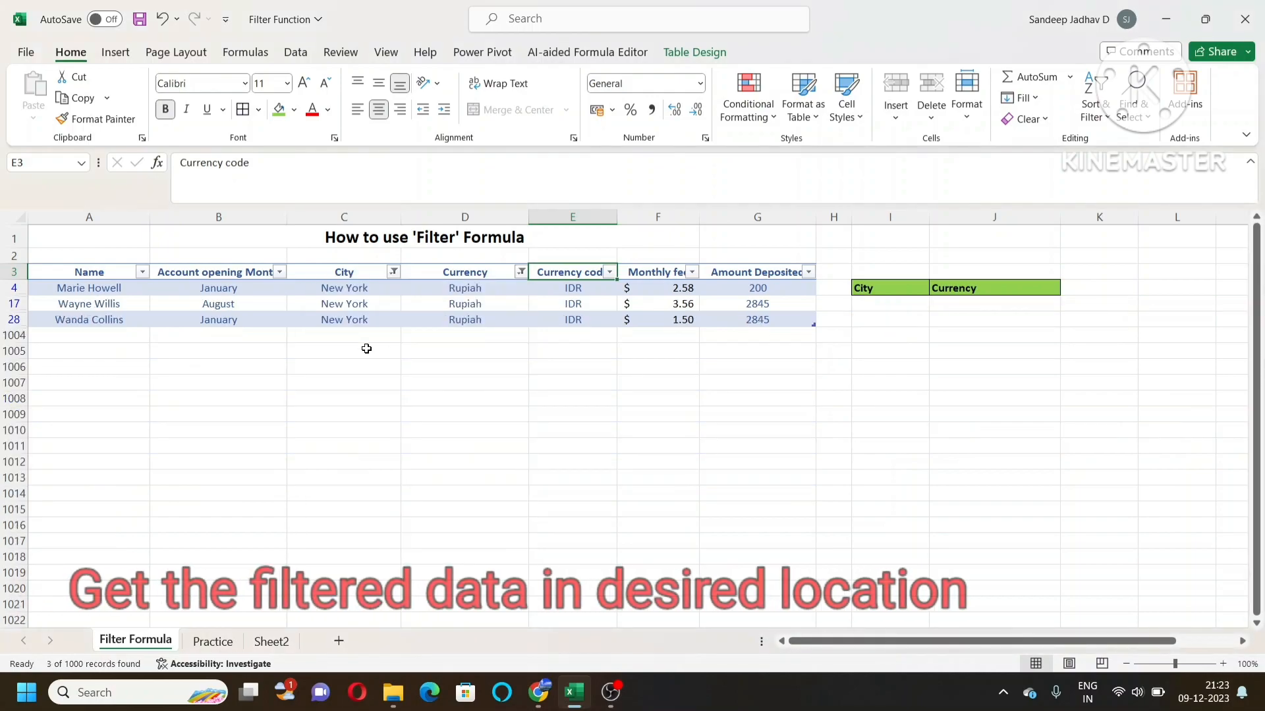
Clear the City and Currency filters so that all table records are shown.
left_click(465, 275)
key("alt+d")
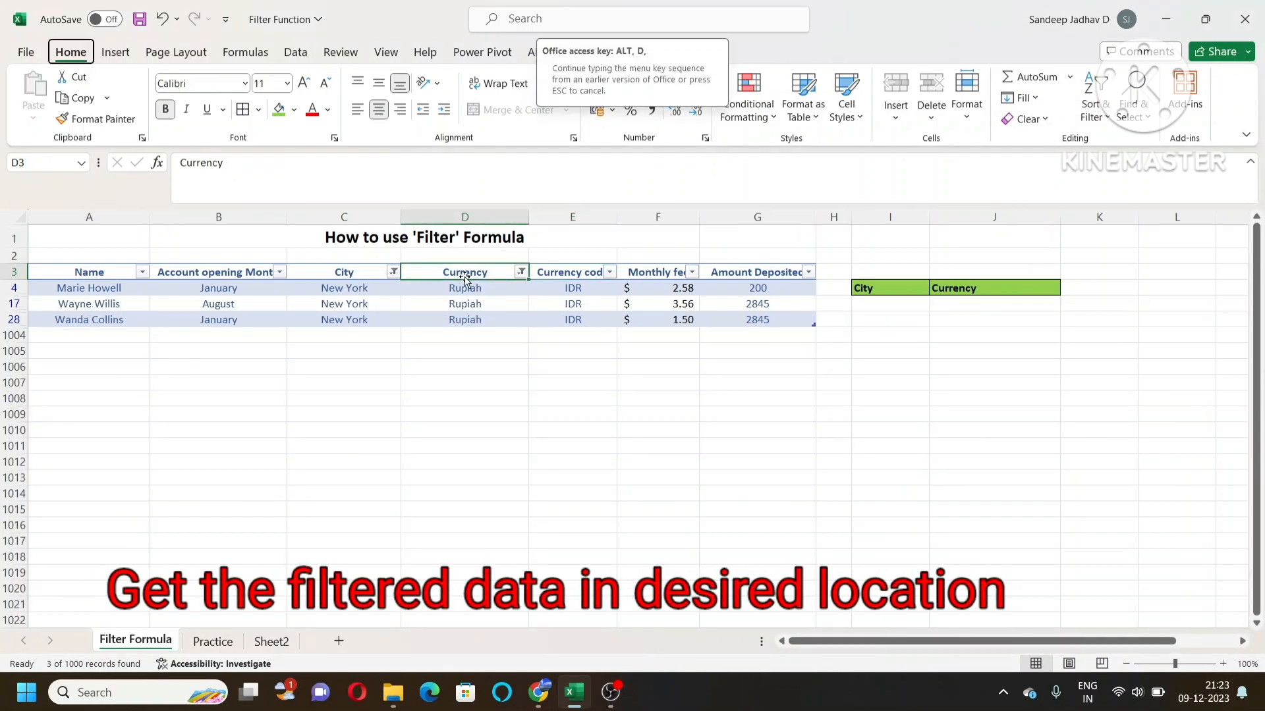
key("f")
key("s")
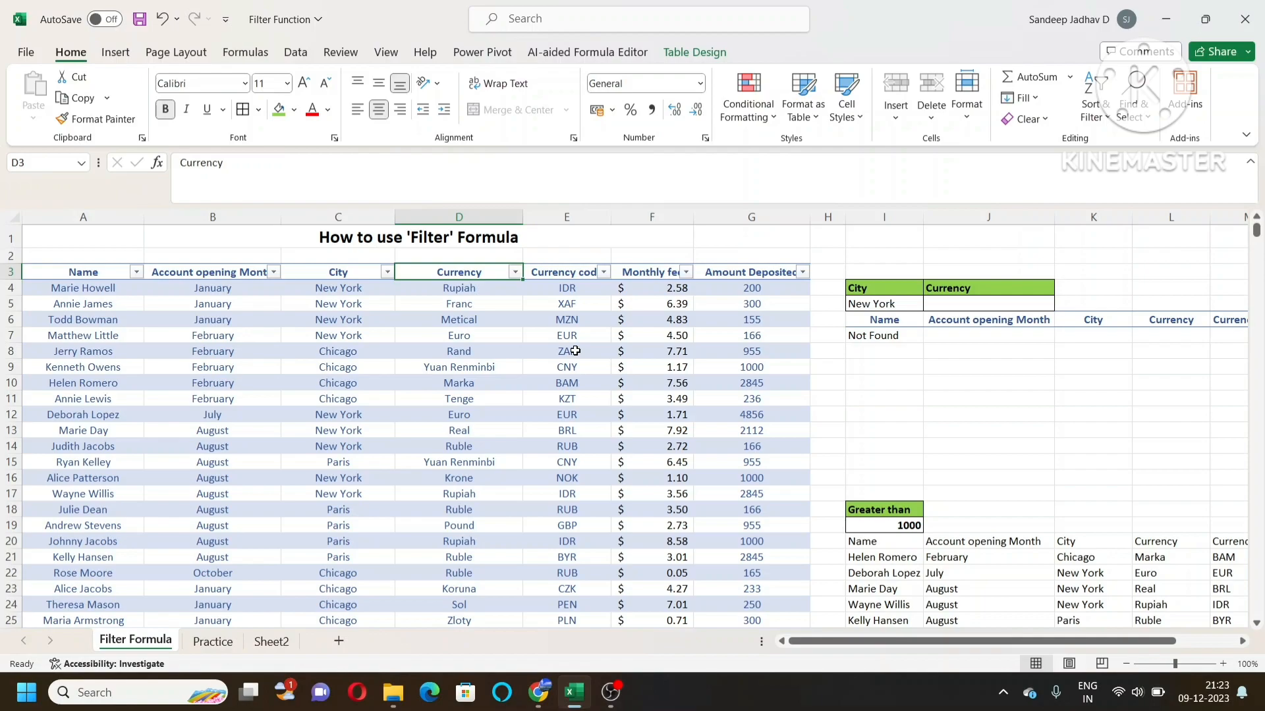
Choose New York as the City criterion in I5 and Rupiah as the Currency criterion in J5.
left_click(882, 287)
left_click(952, 287)
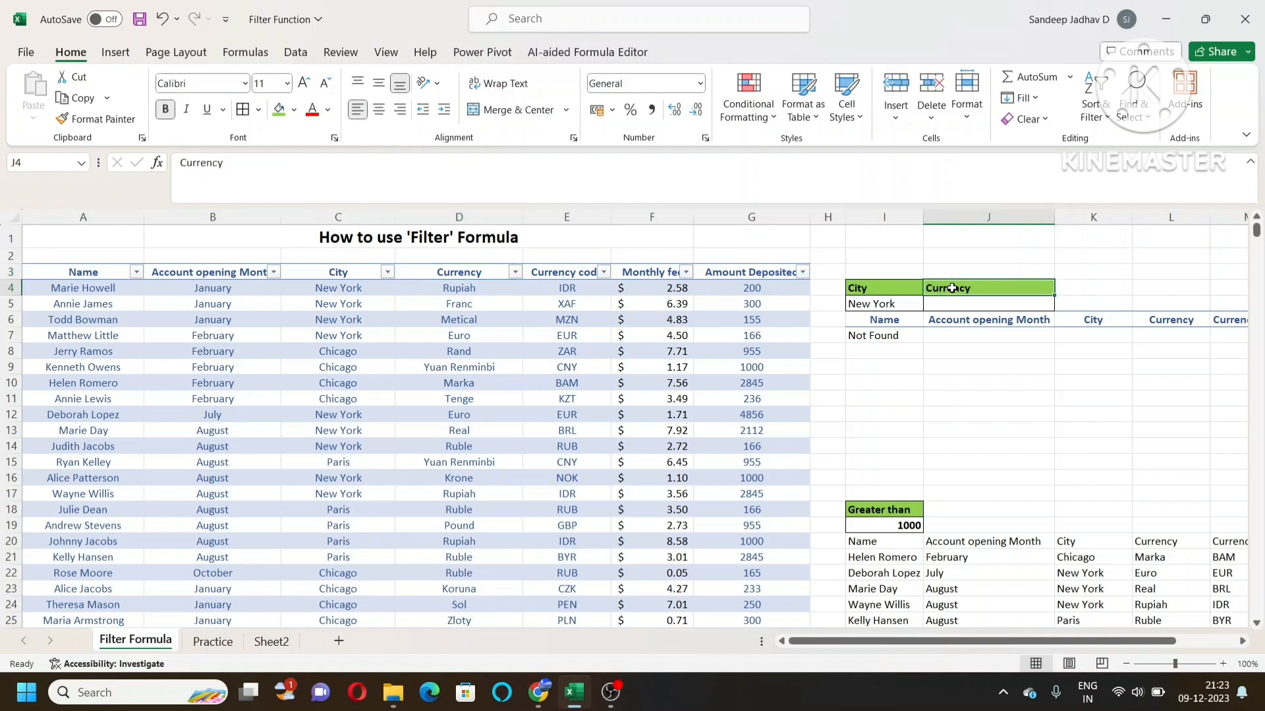
left_click(892, 304)
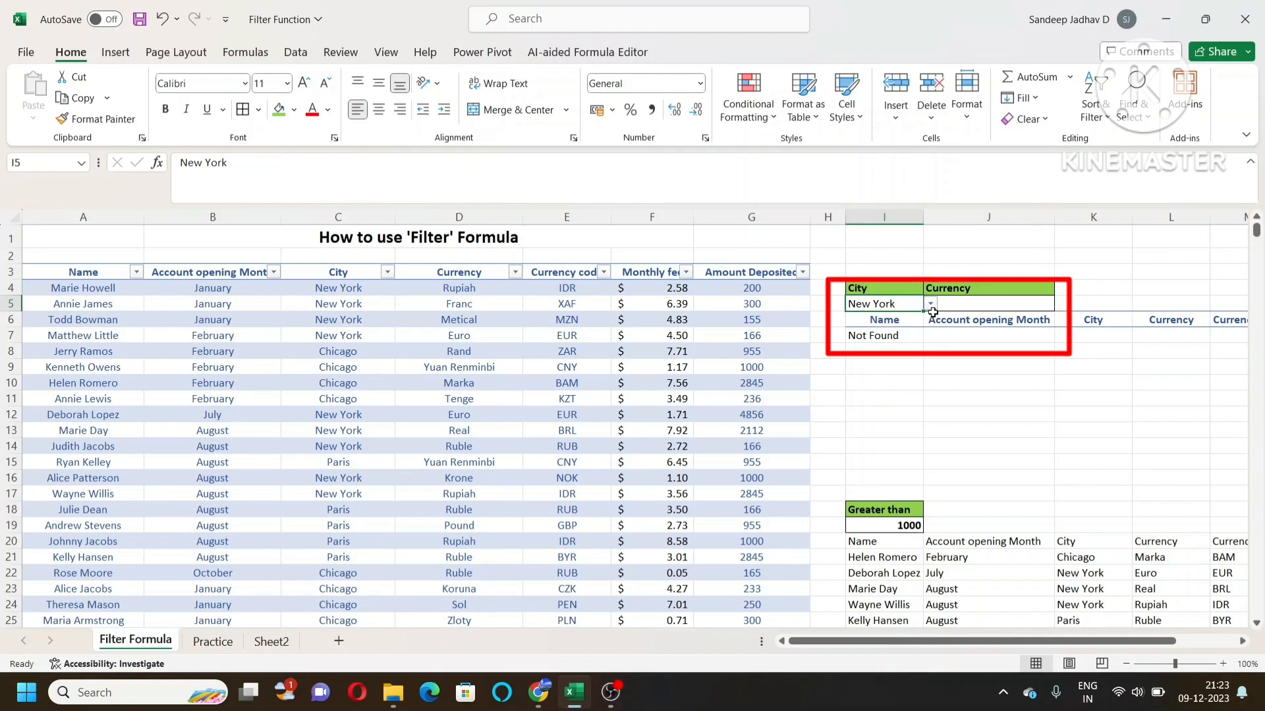
left_click(932, 305)
left_click(859, 319)
left_click(973, 305)
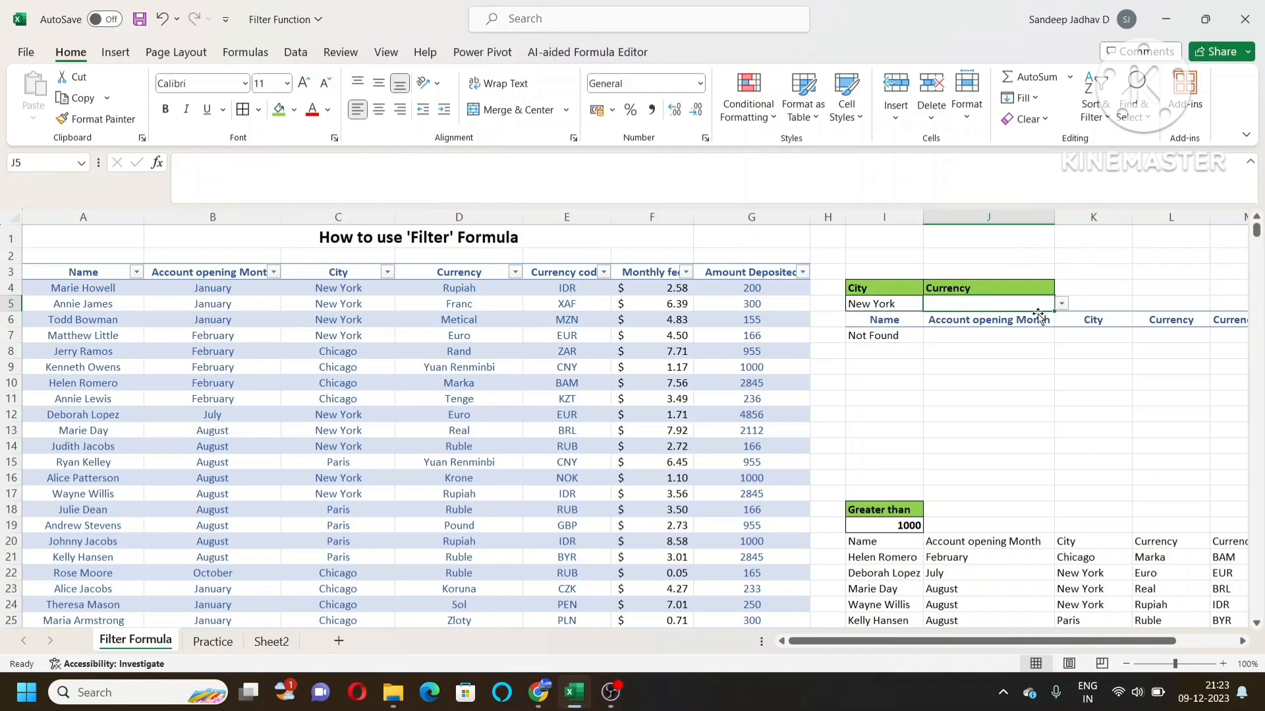
left_click(1061, 304)
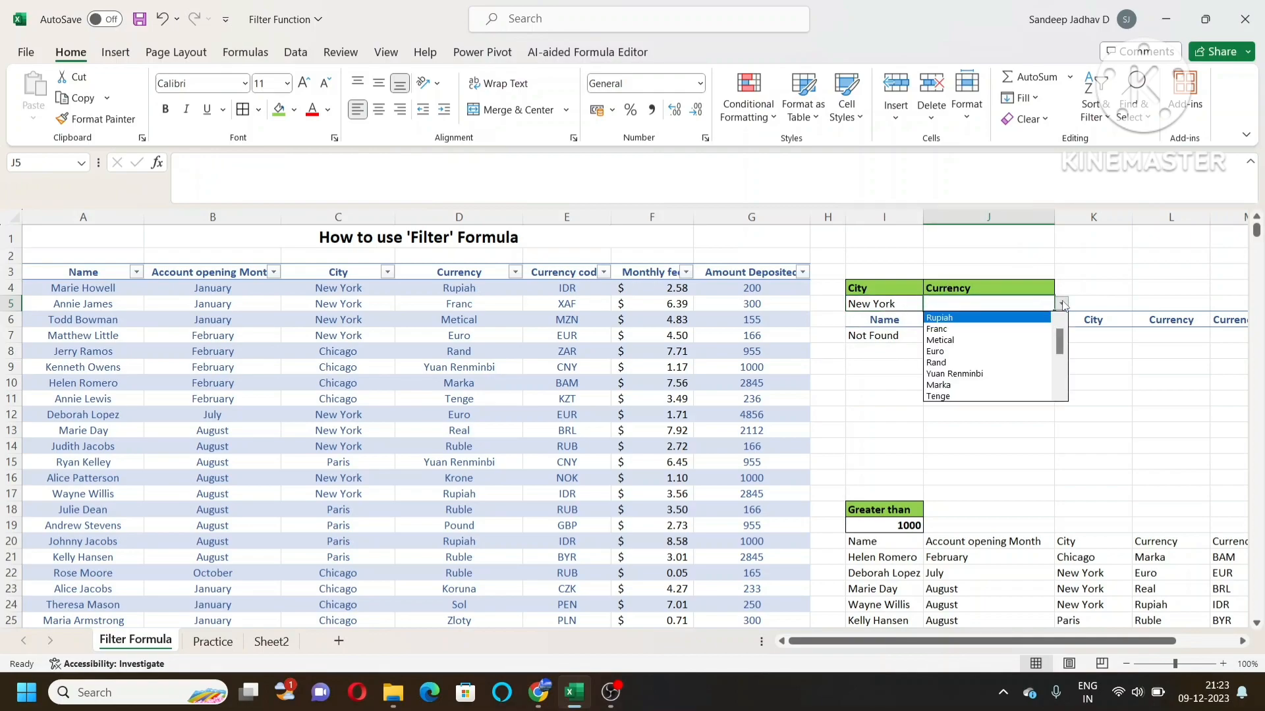
left_click(943, 318)
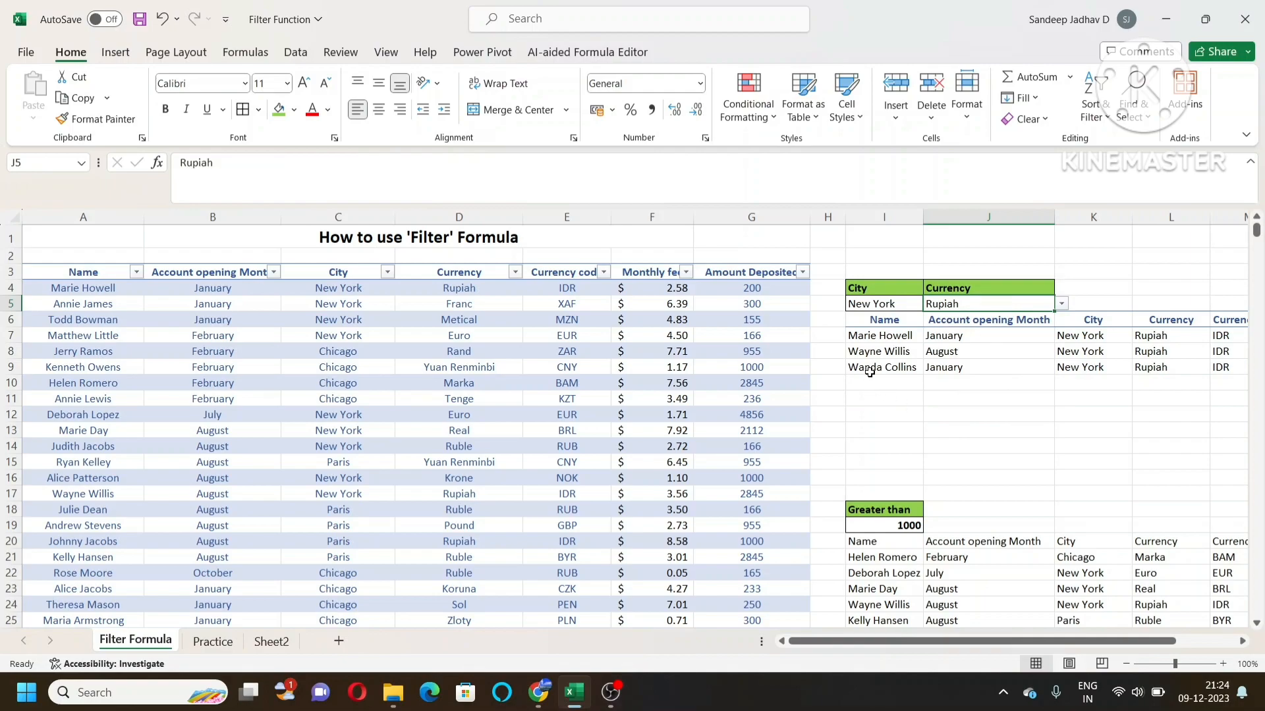
Set the Currency criterion in J5 to Euro and review the Greater than results further down the sheet.
left_click(1060, 305)
left_click(946, 354)
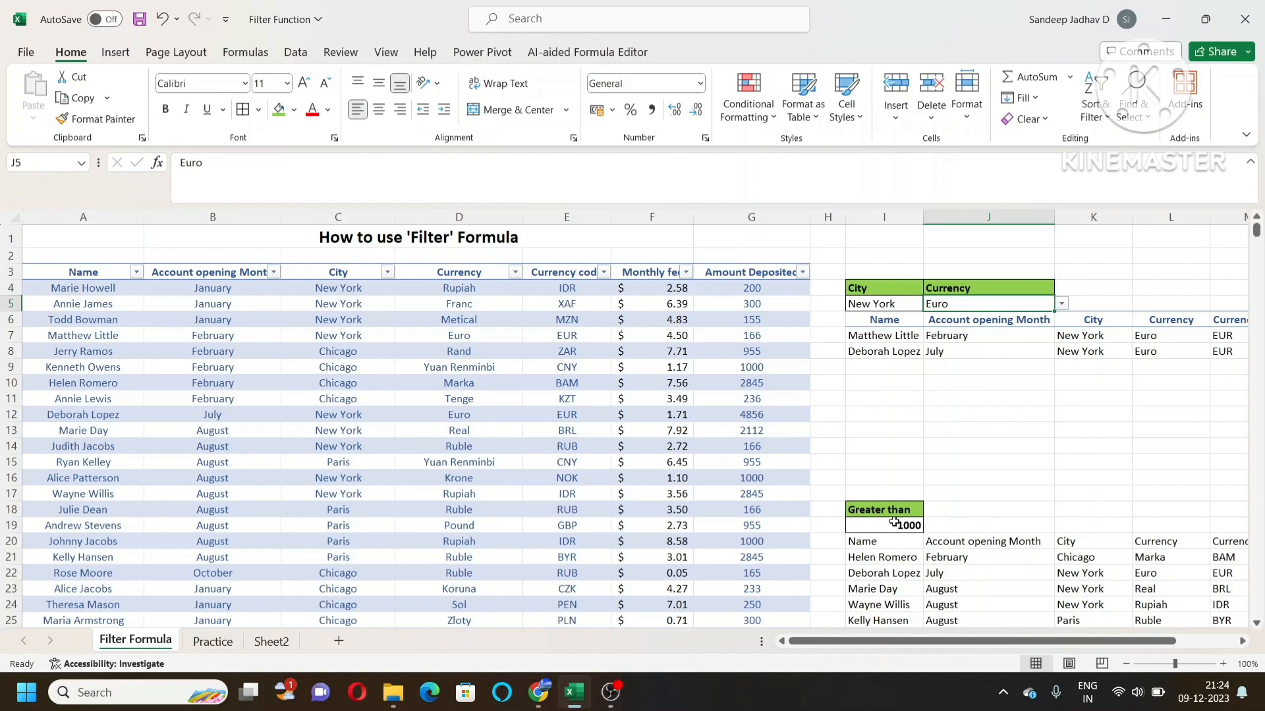
scroll(912, 513, "down", 1)
scroll(843, 451, "up", 1)
scroll(893, 468, "down", 2)
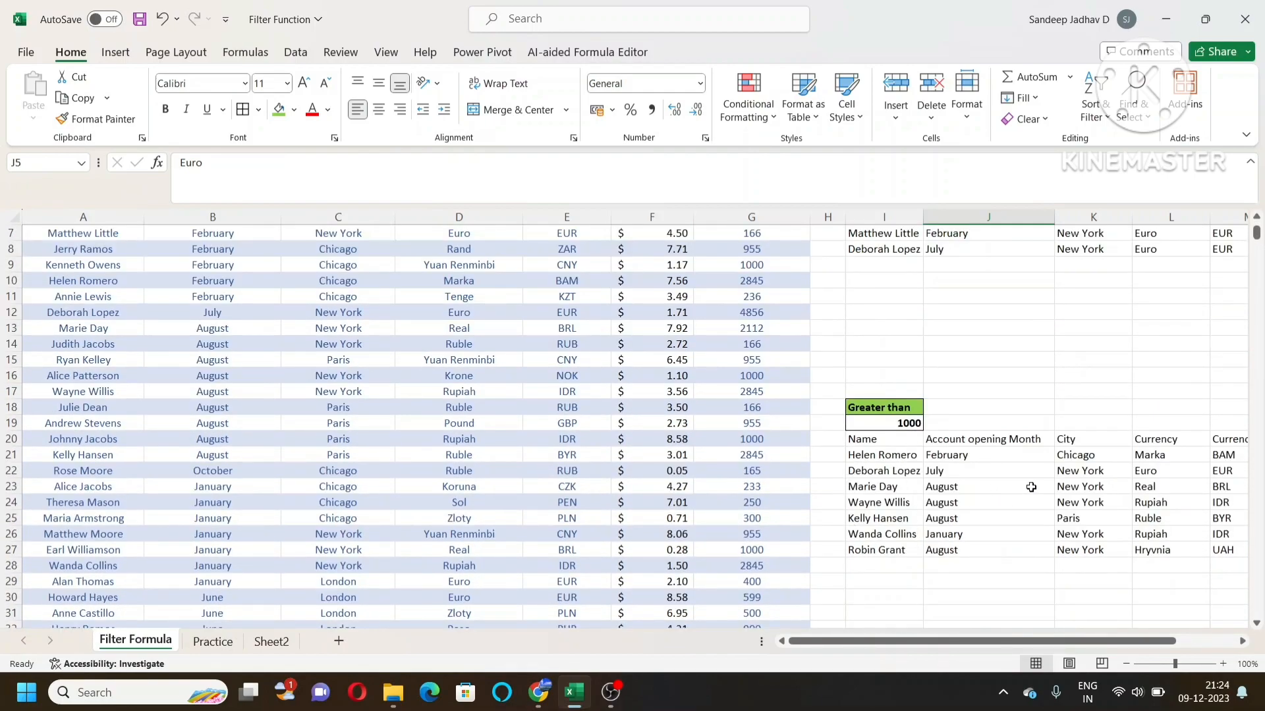
scroll(1031, 487, "up", 2)
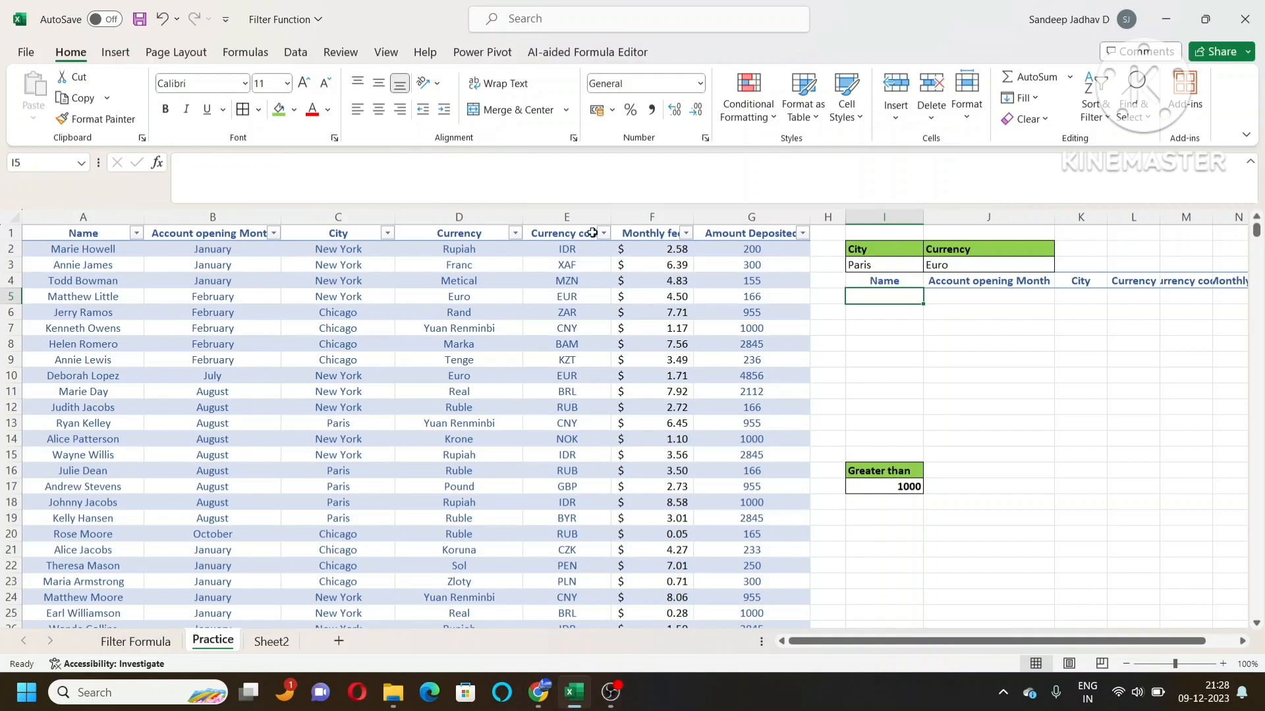
Begin a FILTER formula in cell I5 of the Practice sheet with columns A:G as the array.
left_click(892, 262)
left_click(960, 263)
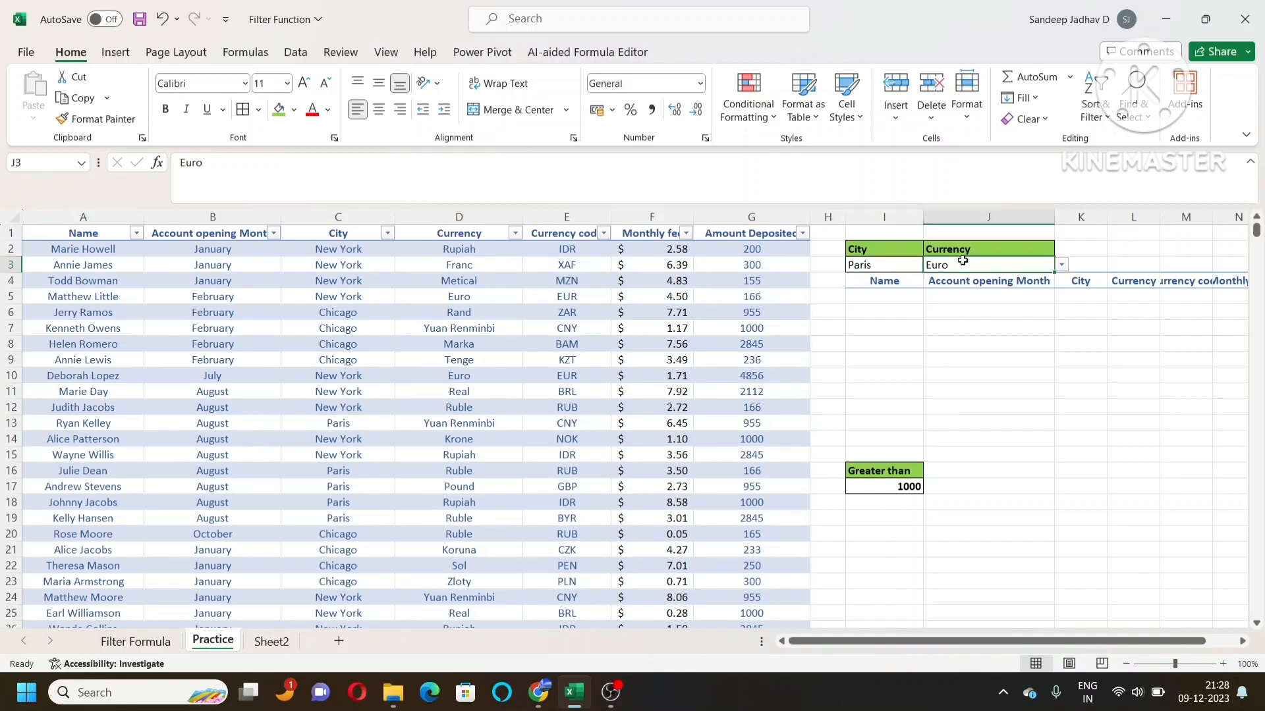
left_click(890, 294)
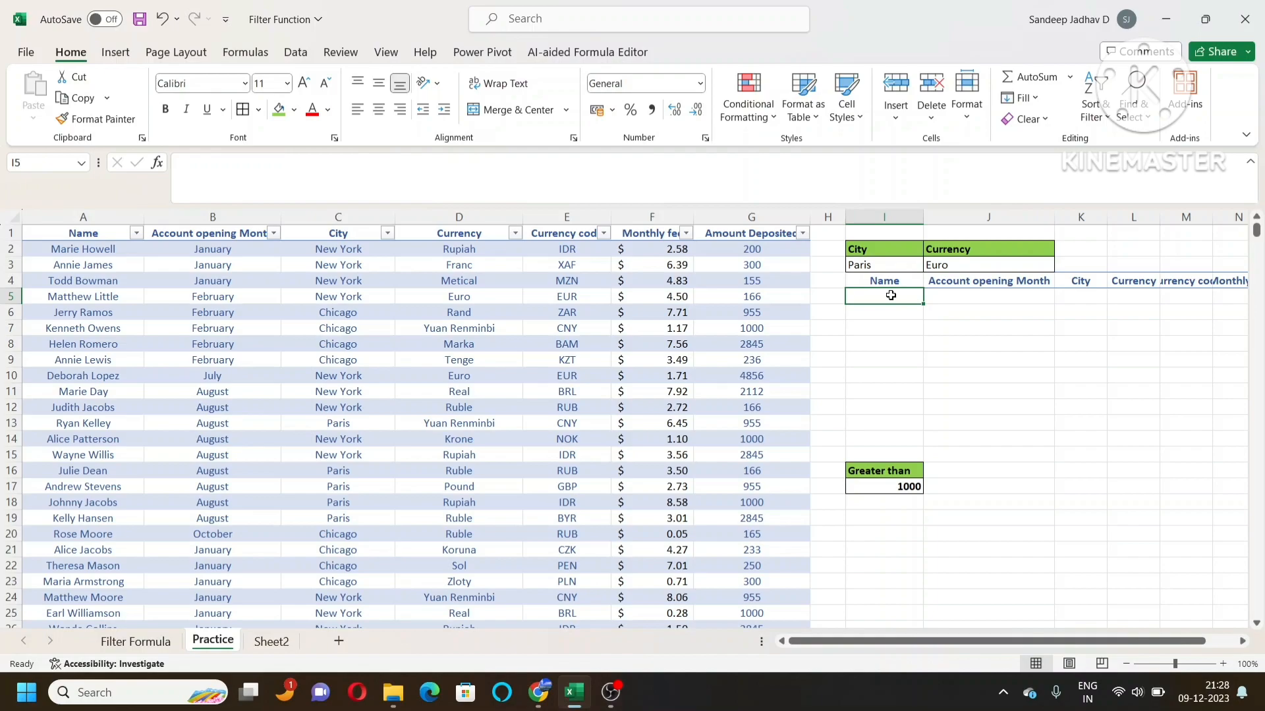
type("=filetr")
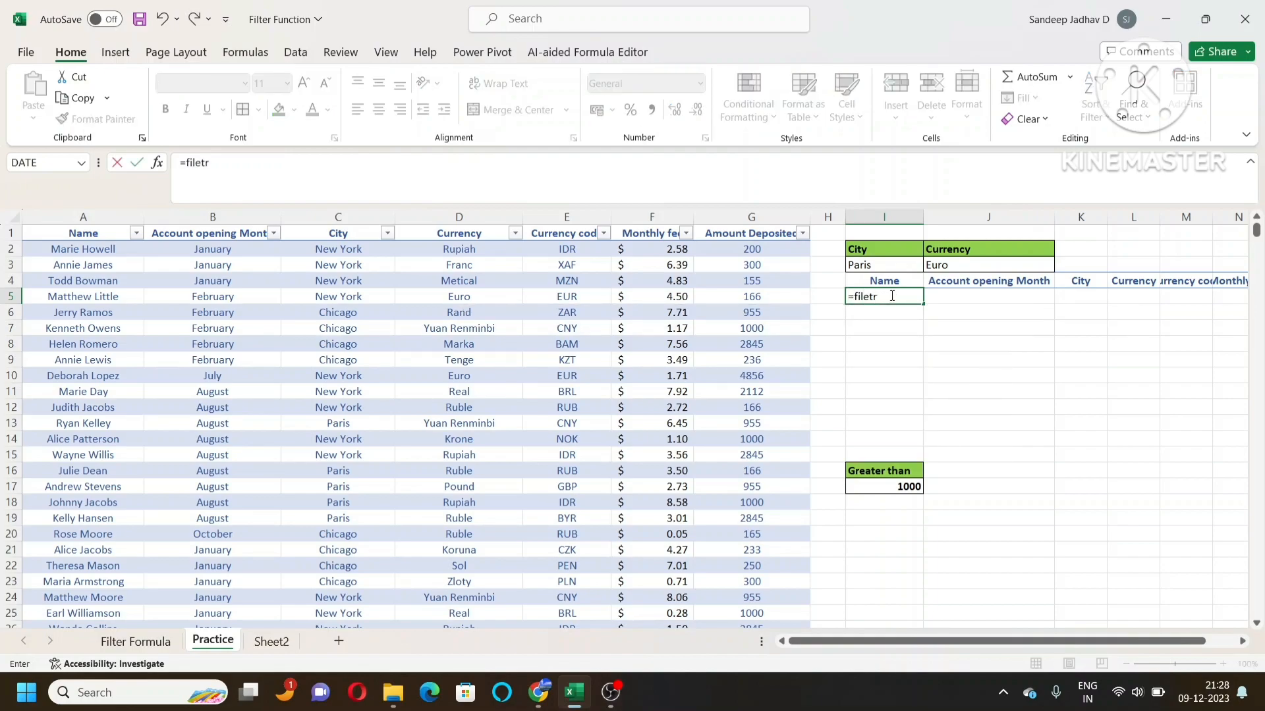
key("BackSpace")
key("BackSpace")
key("BackSpace")
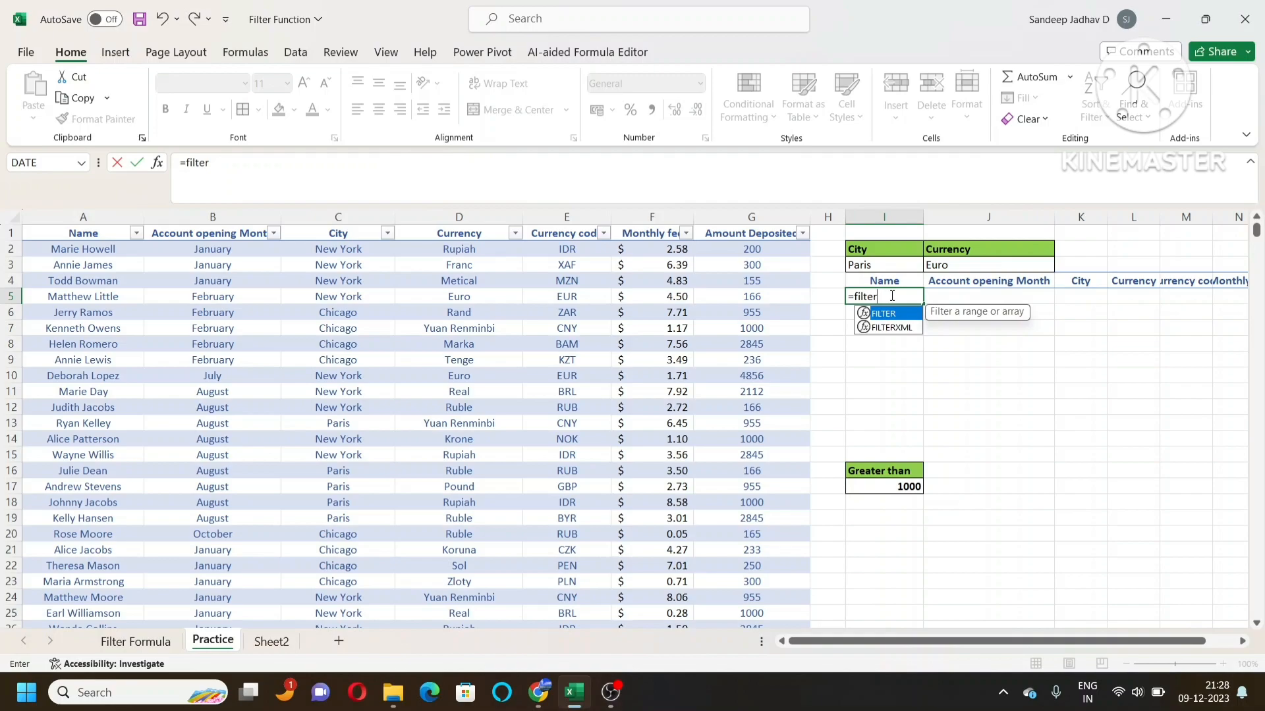
type("ter")
key("Tab")
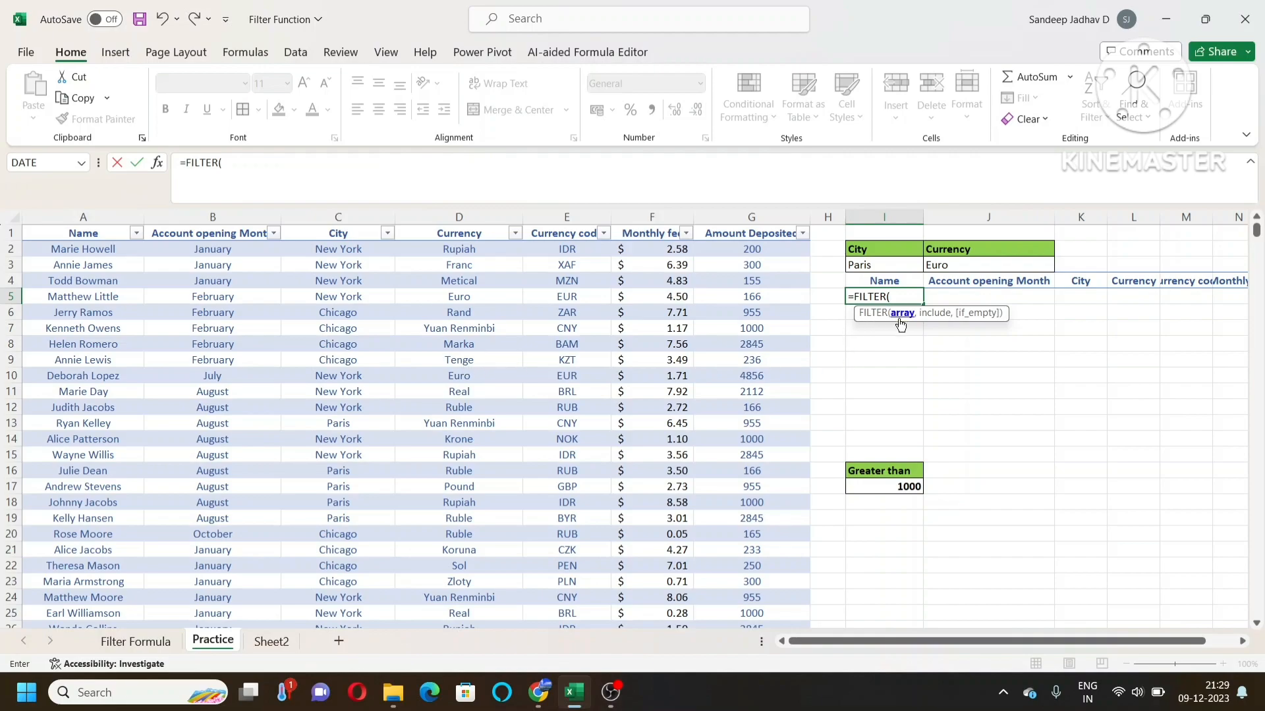
left_click(83, 216)
left_click_drag(83, 217, 729, 219)
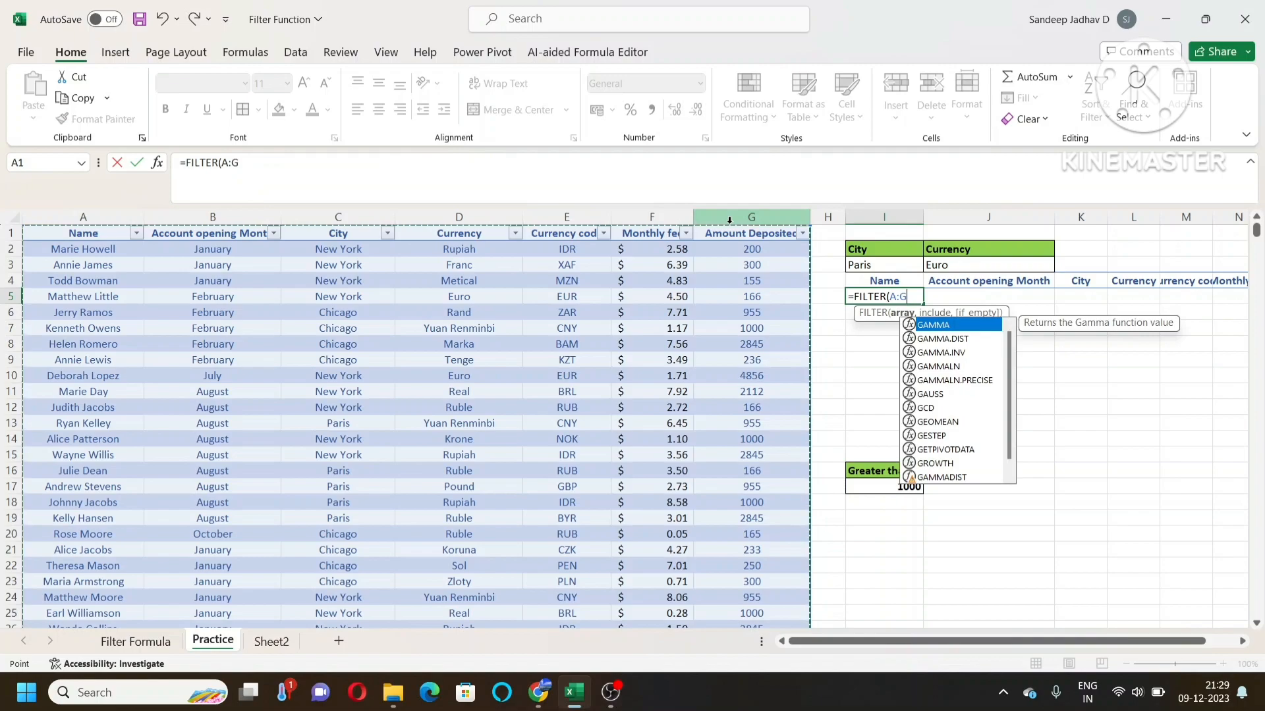
type(",")
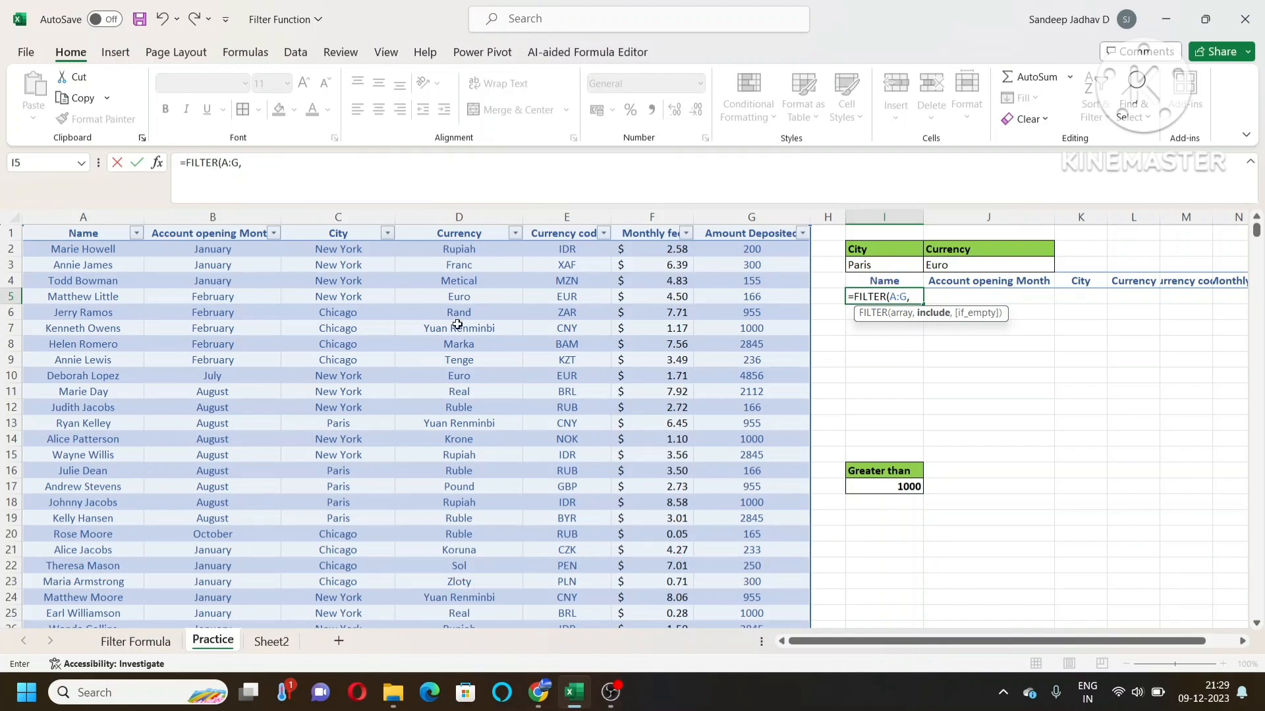
Complete the FILTER formula with the include condition C:C=I3 and "Not Found" as the if_empty value.
left_click(334, 214)
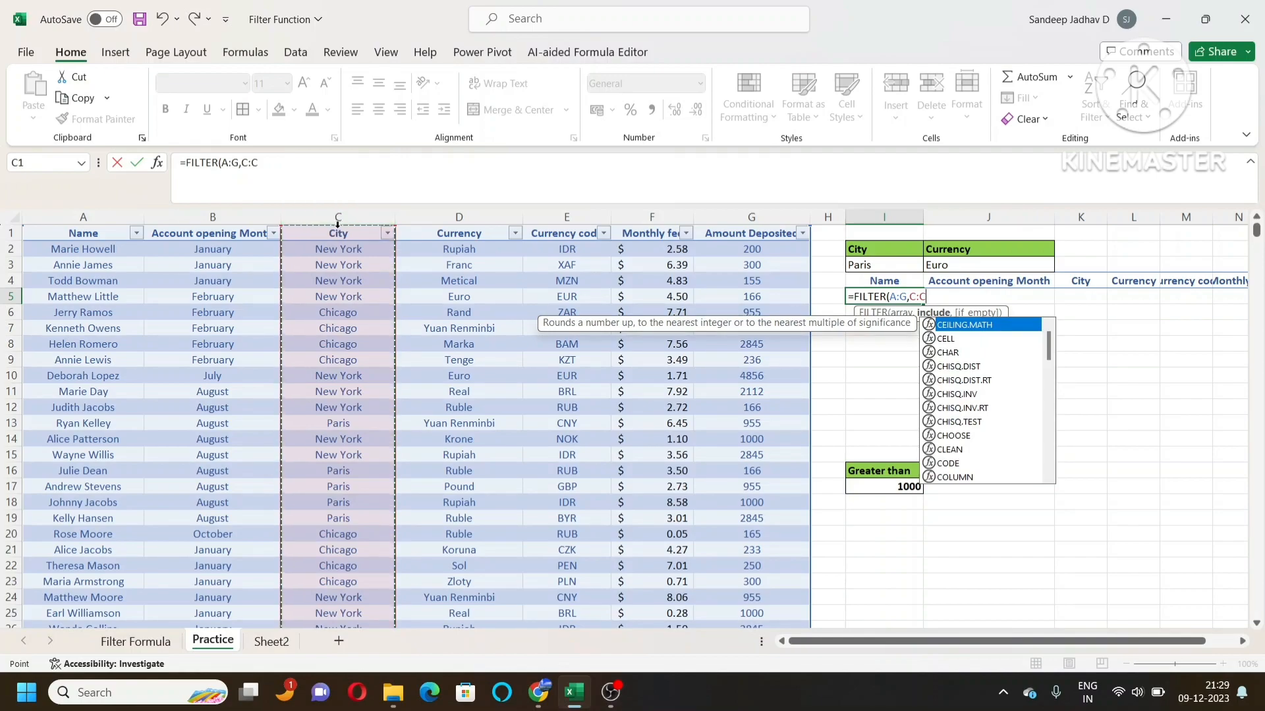
type("=")
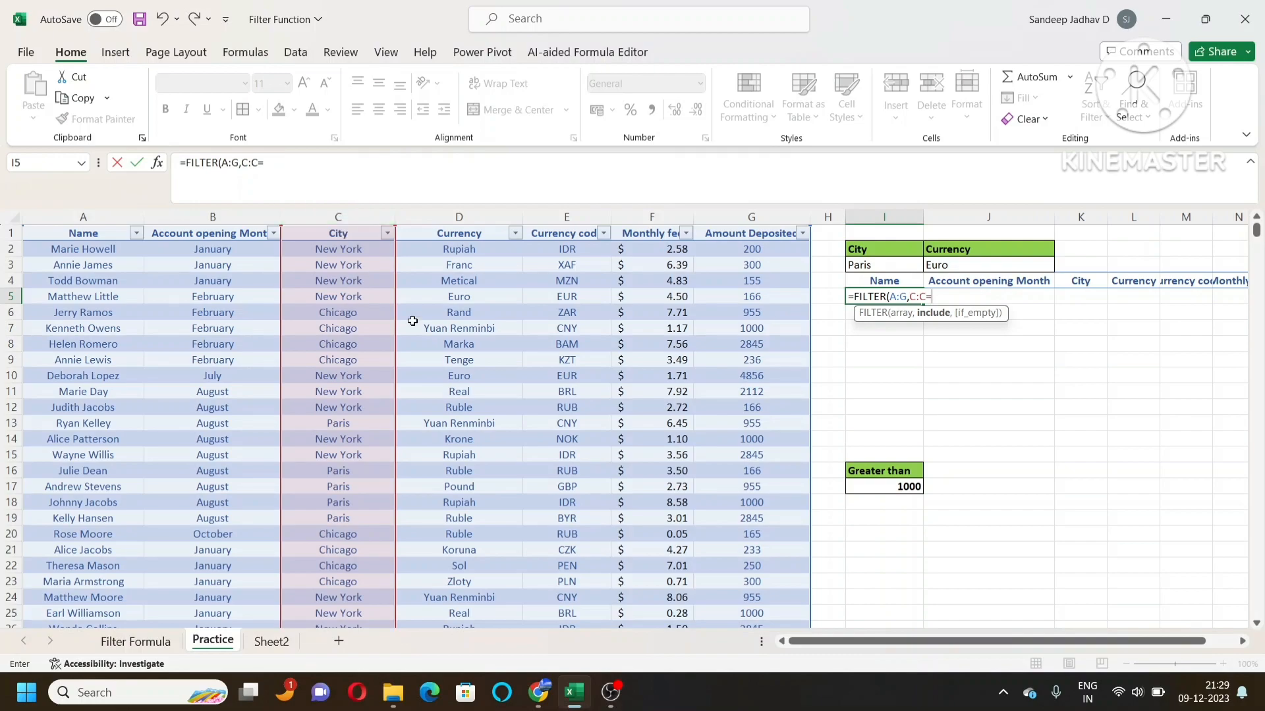
left_click(884, 265)
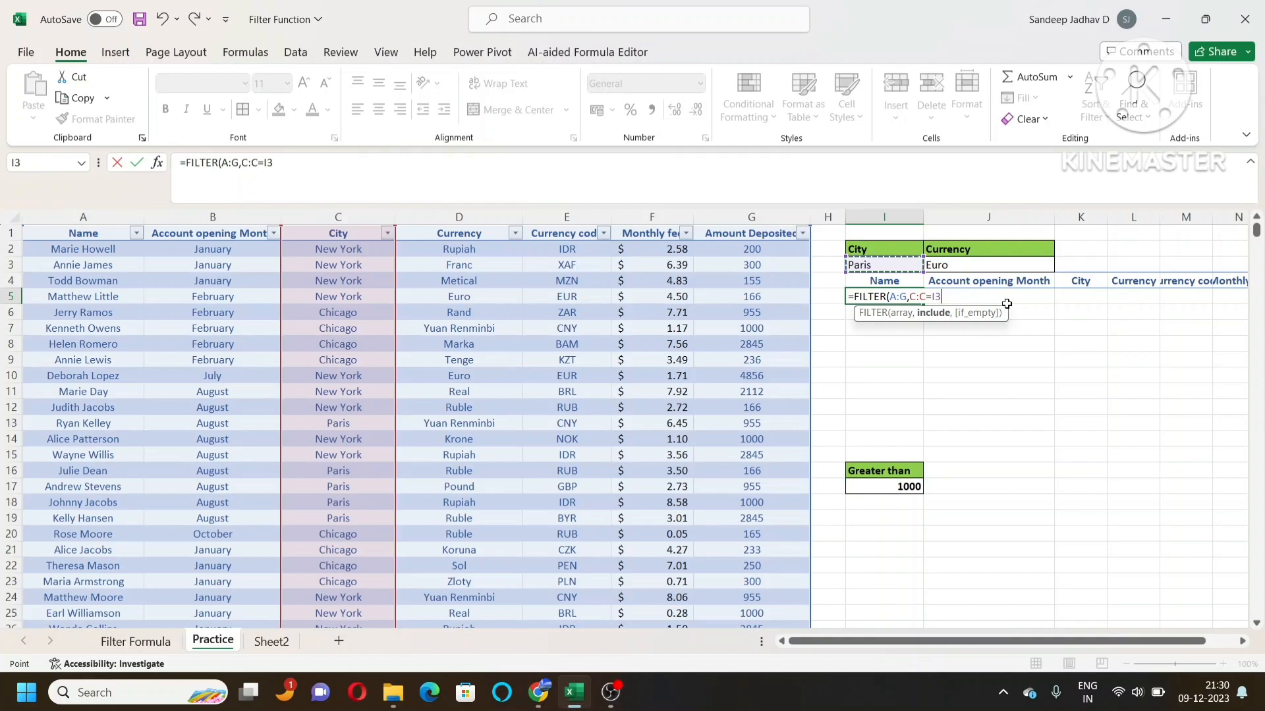
type(",")
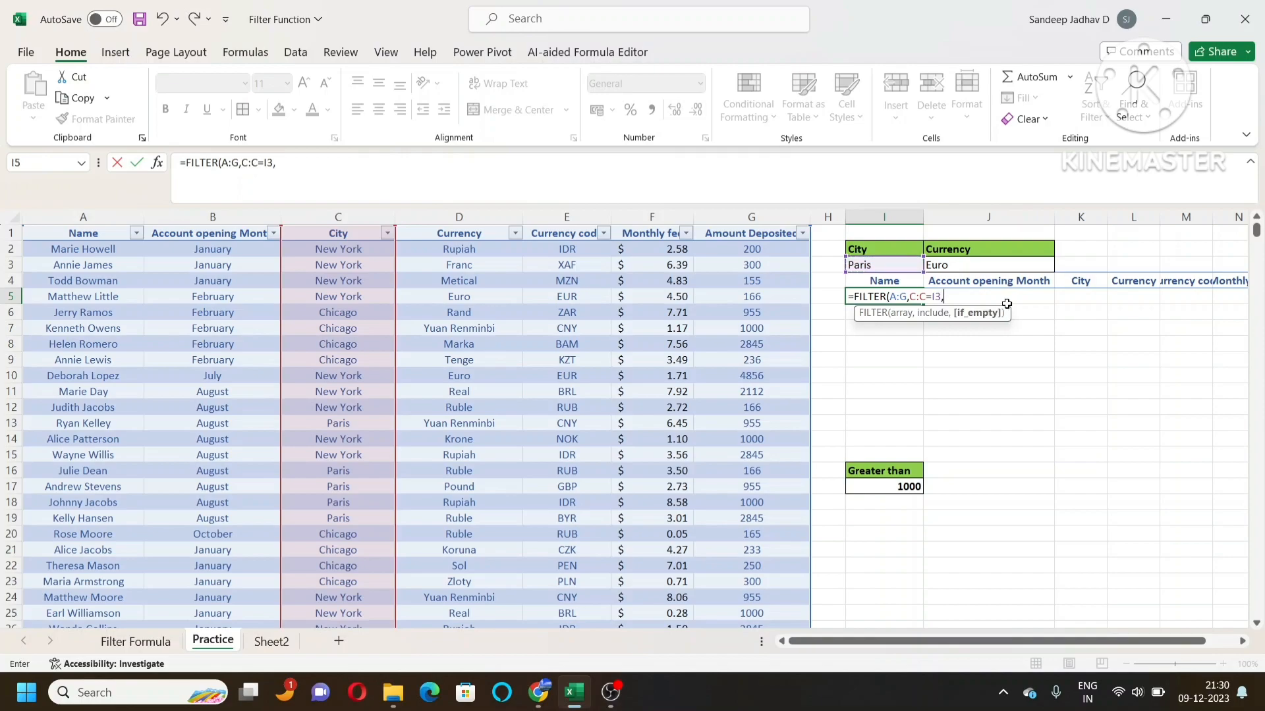
type("\"No")
type("t Found")
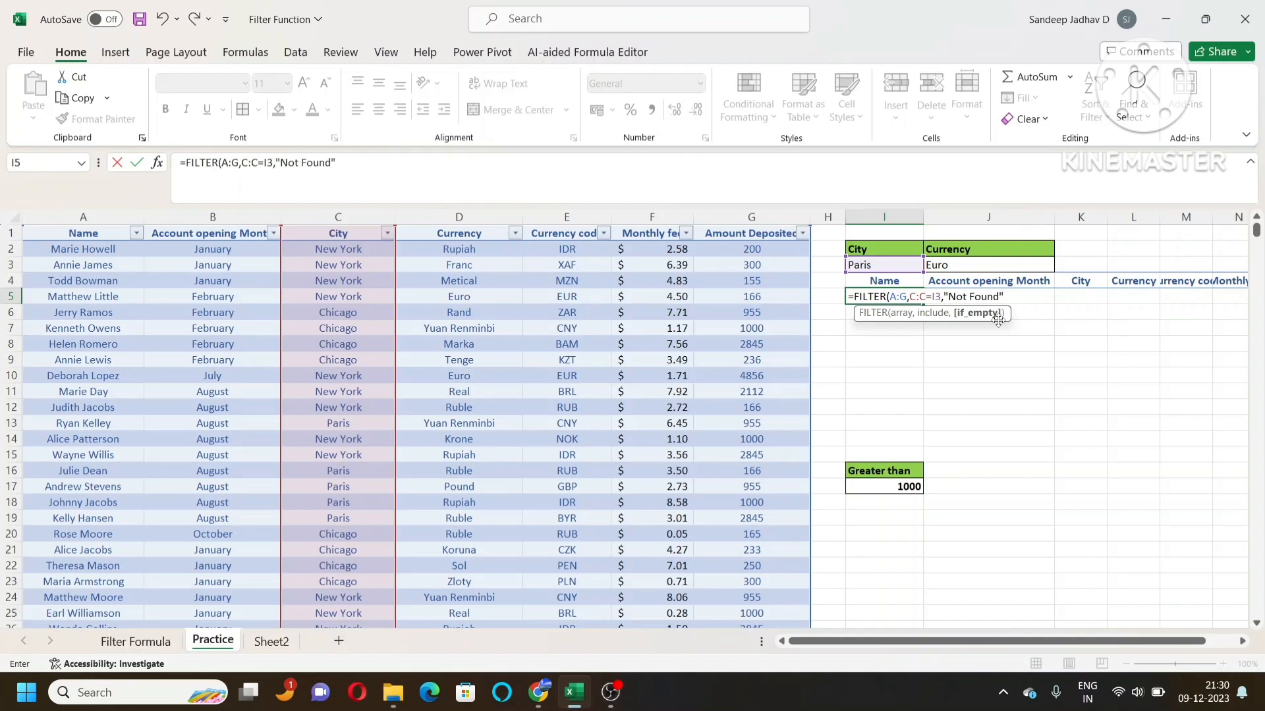
type("\")")
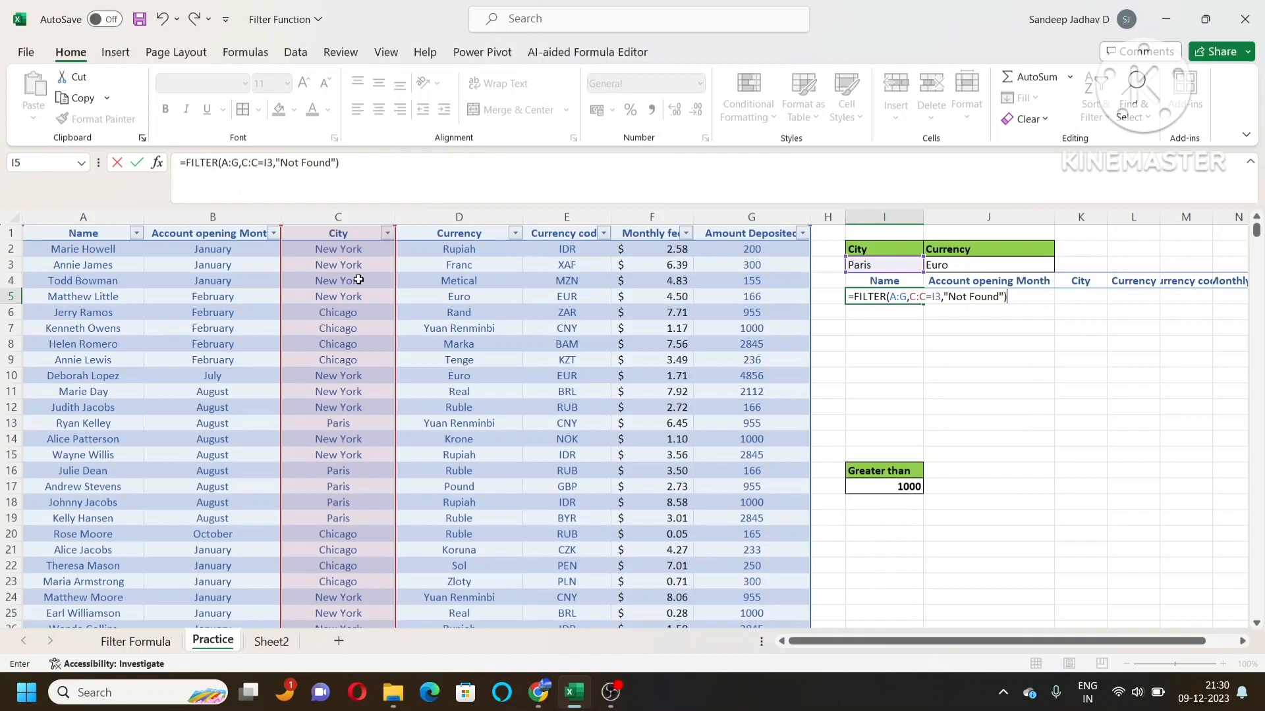
key("Return")
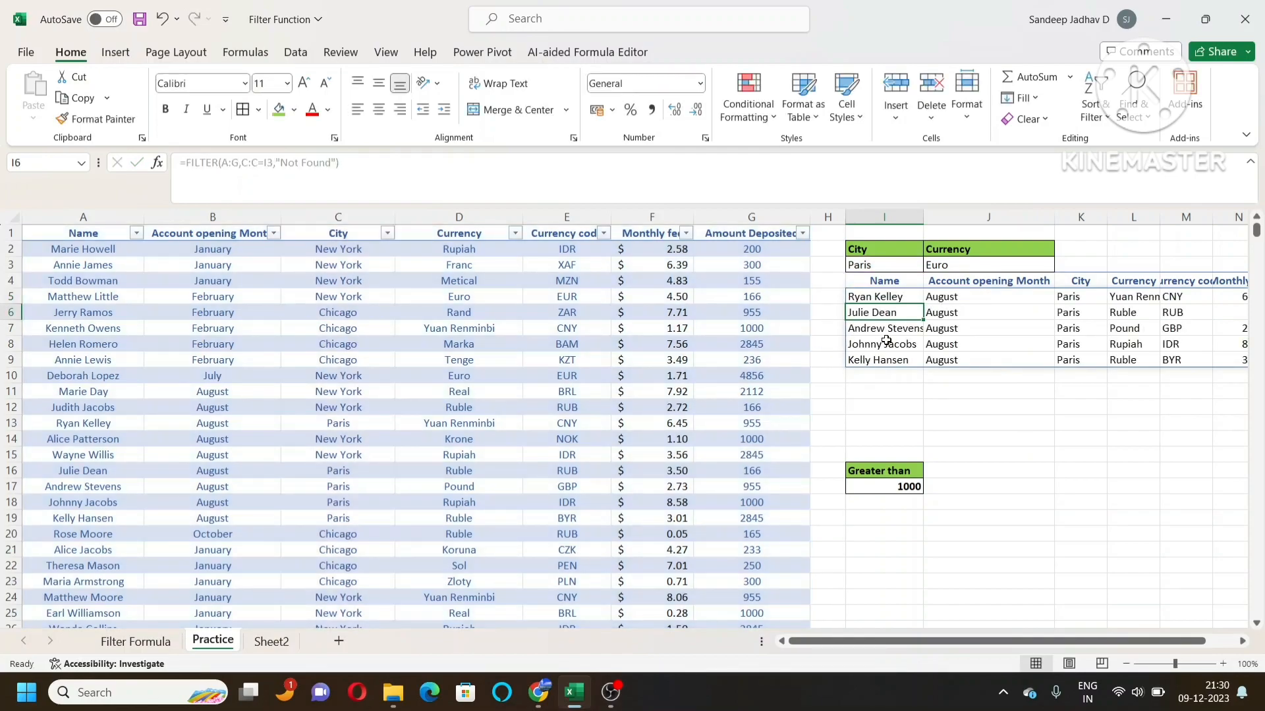
Filter the table's City column to Paris and select the matching city cells to check the formula's output.
left_click(384, 232)
left_click(254, 448)
left_click(254, 520)
left_click(325, 599)
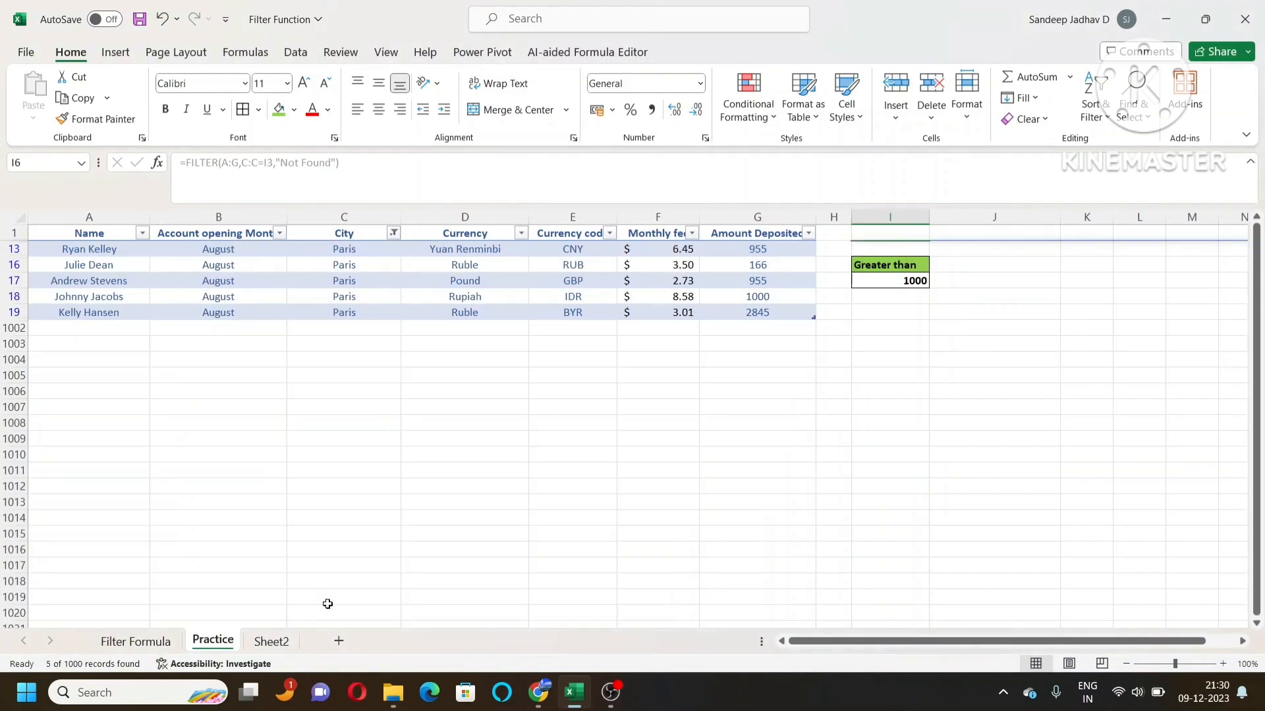
left_click(347, 234)
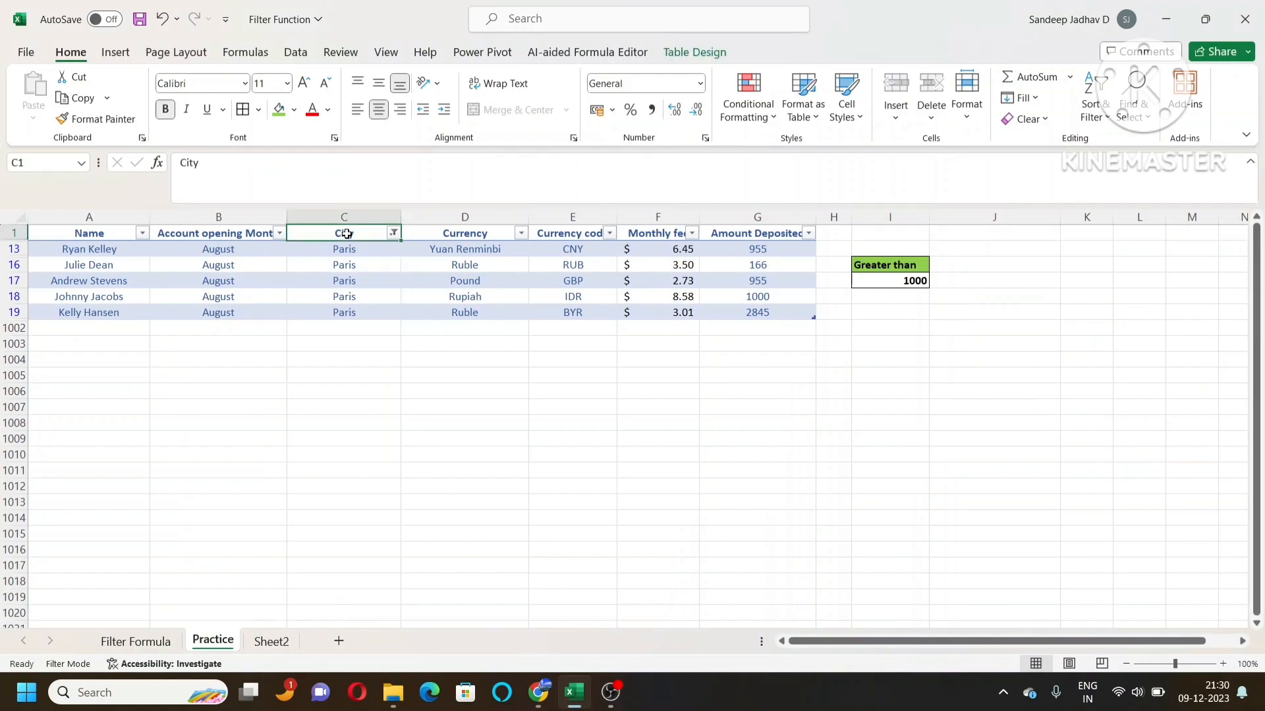
left_click_drag(364, 249, 365, 311)
Clear the table's City filter and select the names in I5:I9 to compare the formula's output.
left_click(354, 233)
key("alt+d")
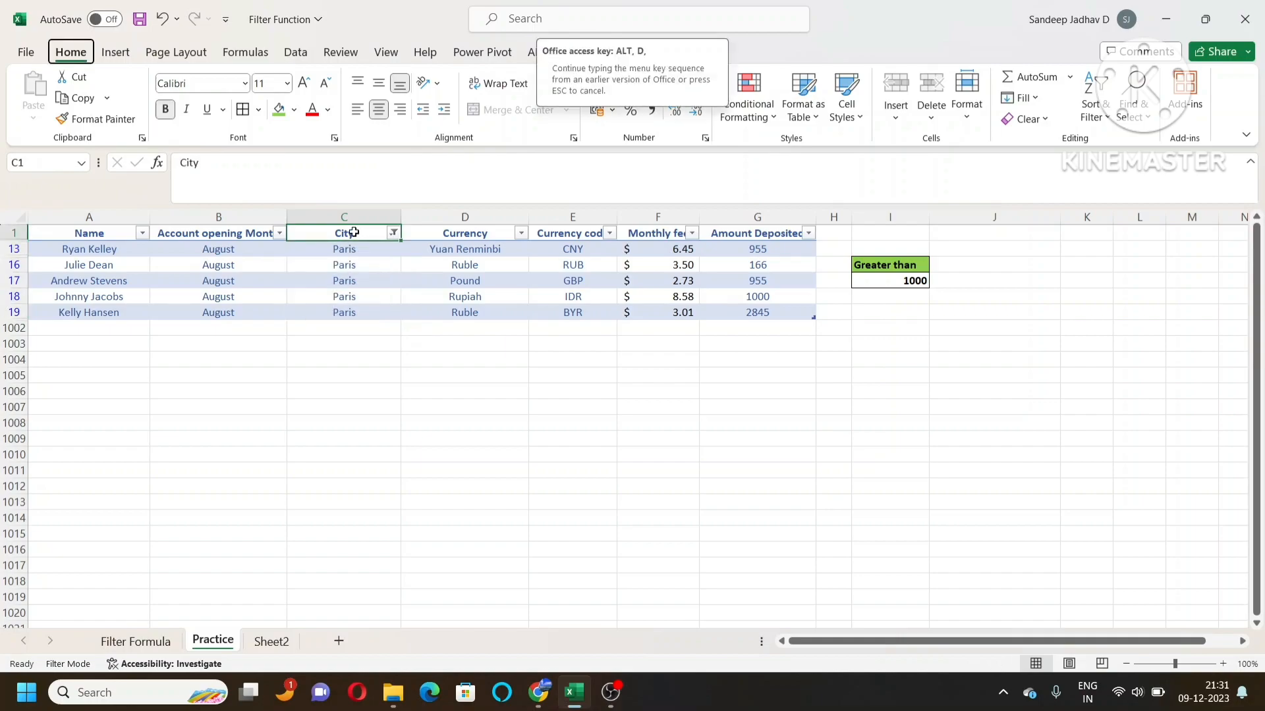
key("f")
key("s")
left_click_drag(896, 299, 897, 359)
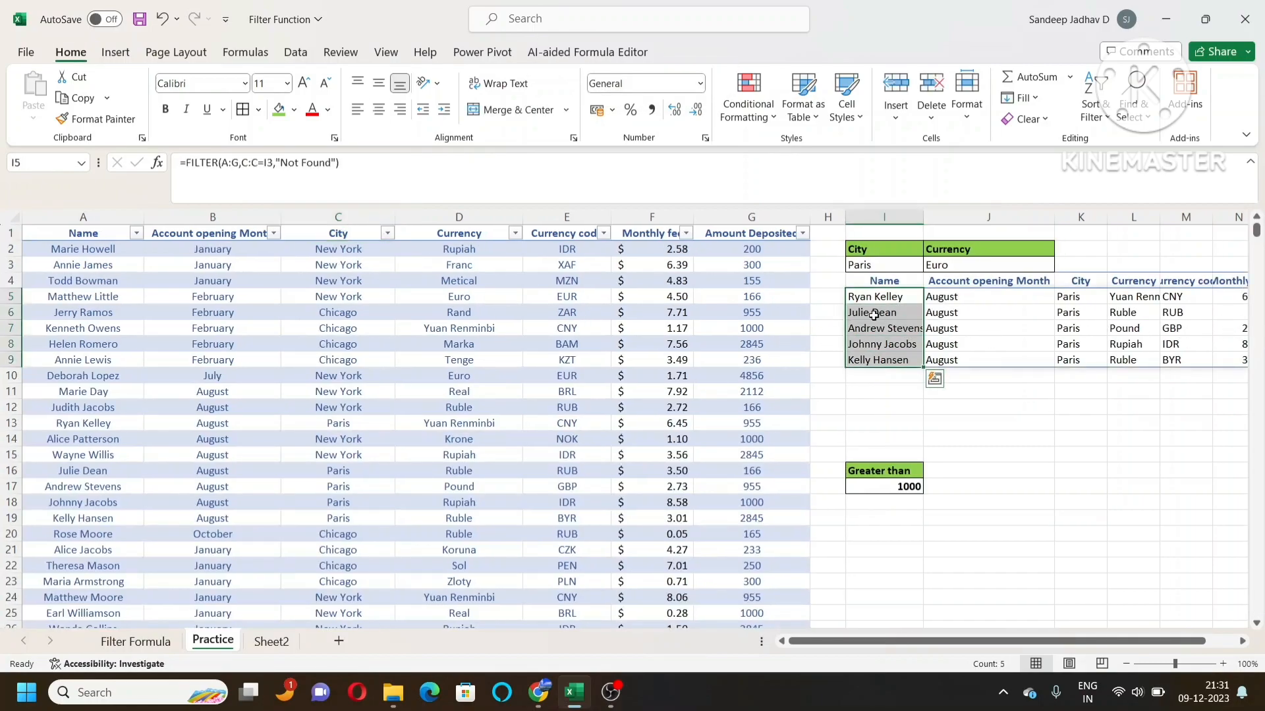
left_click(906, 293)
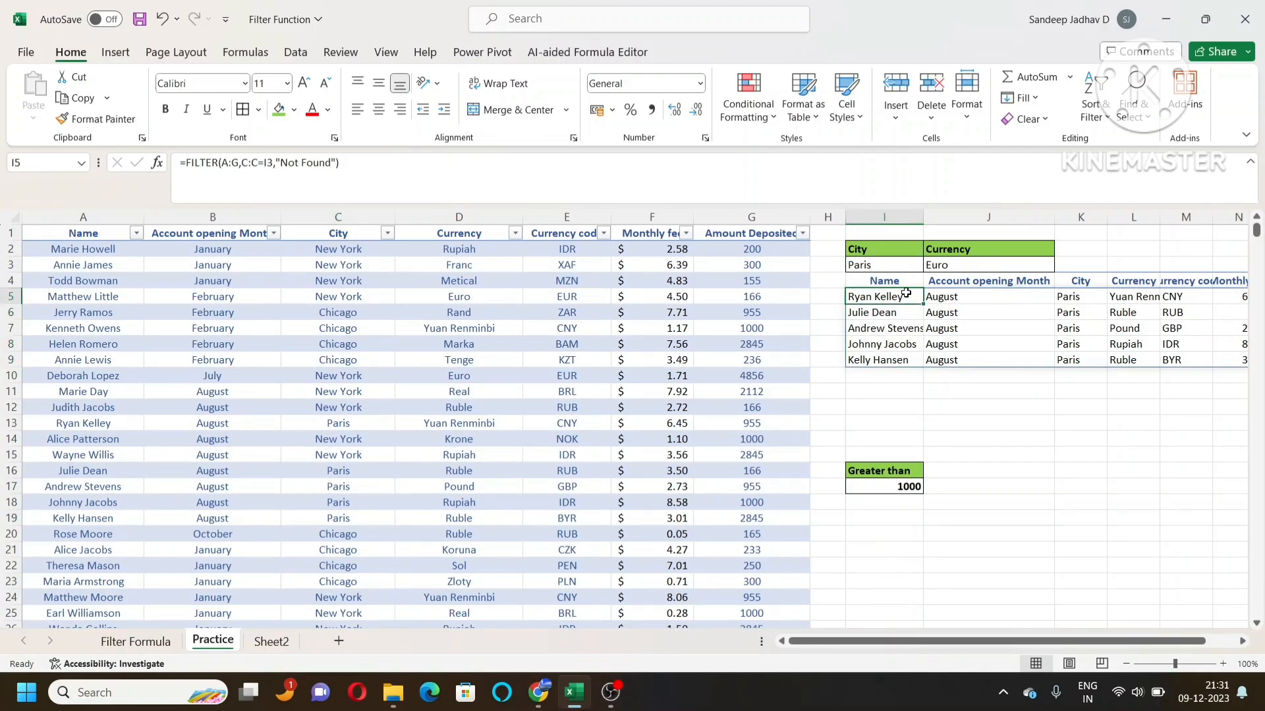
Clear the existing FILTER formula from cell I5.
left_click_drag(369, 163, 165, 165)
key("BackSpace")
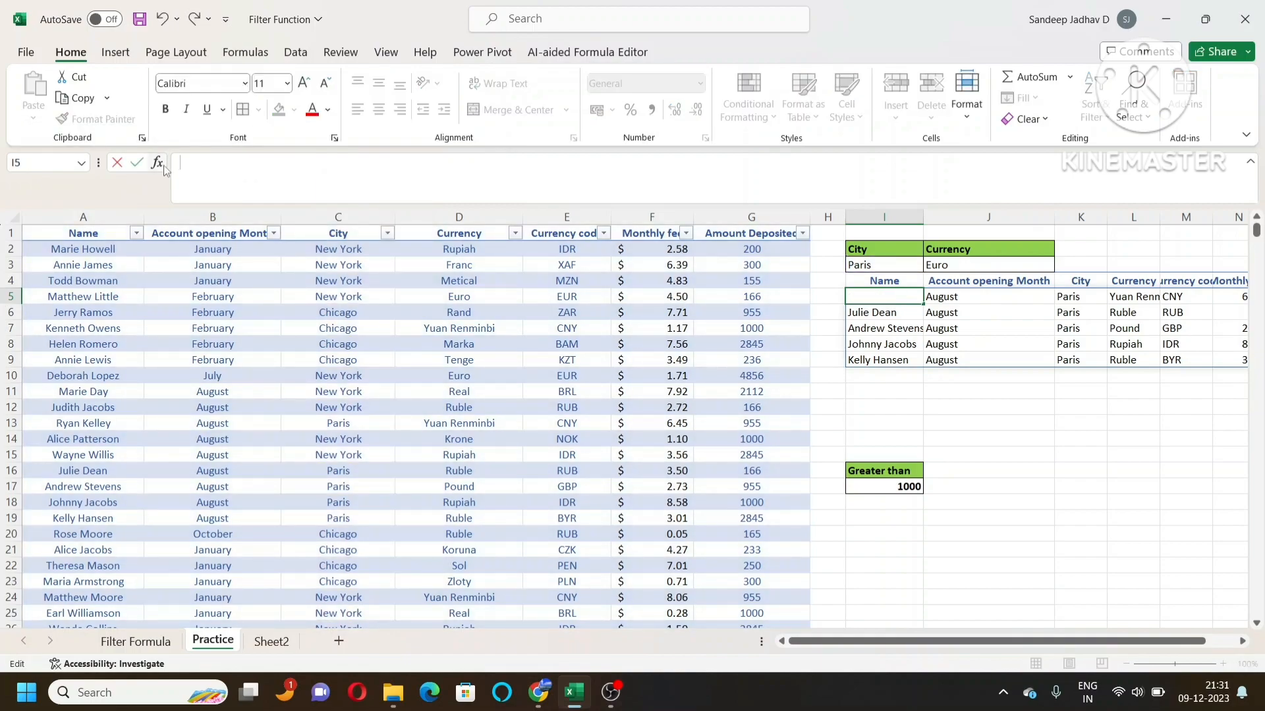
key("Tab")
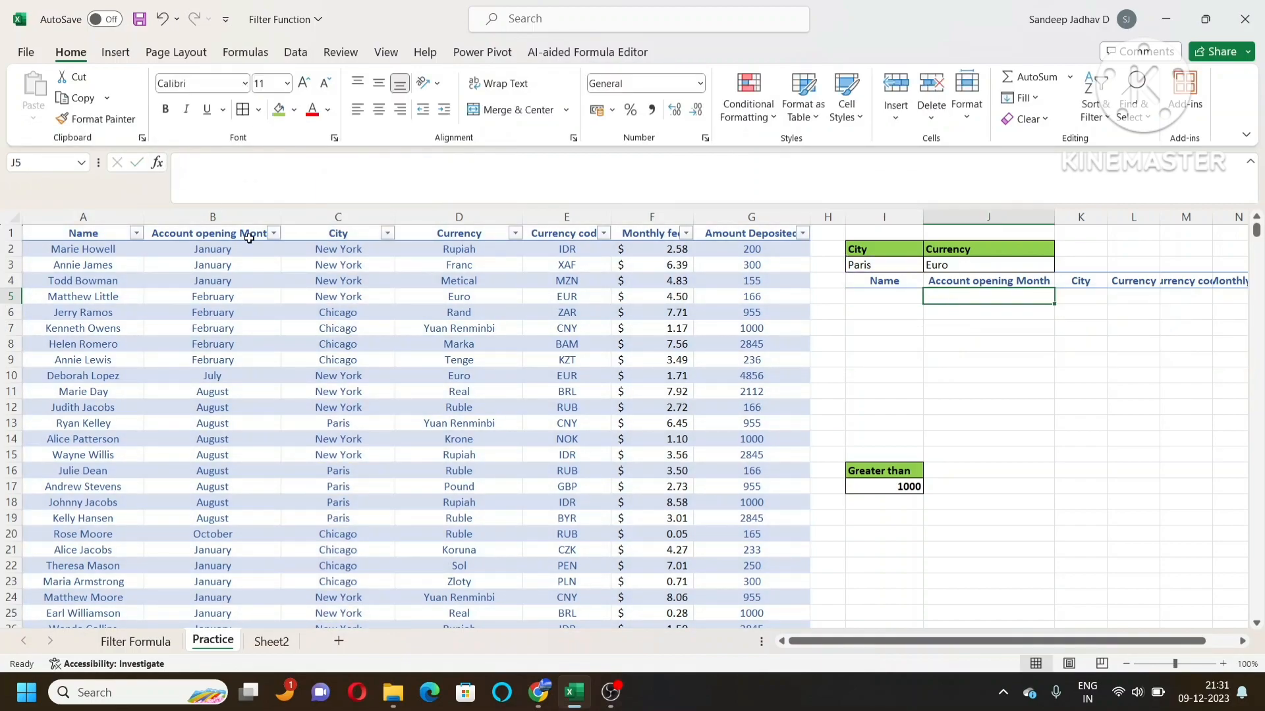
Begin a new FILTER formula in cell I5 with the entire columns A:G as the array.
left_click(891, 298)
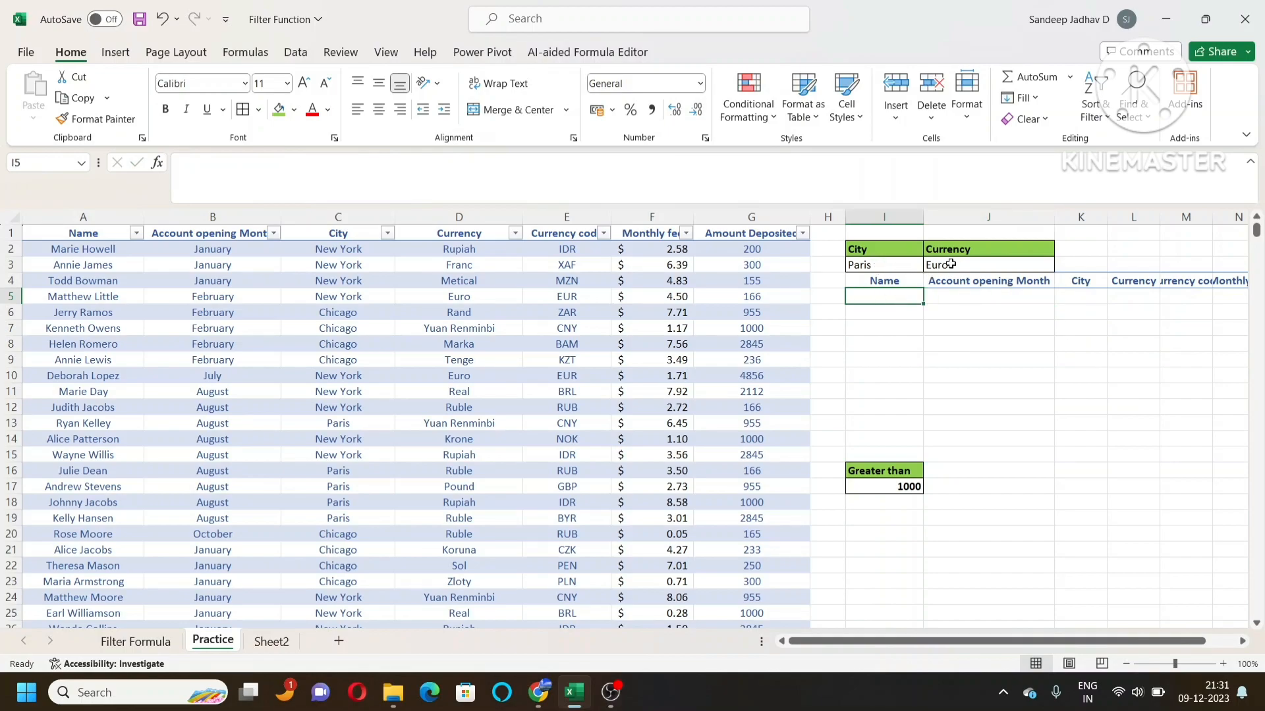
type("=")
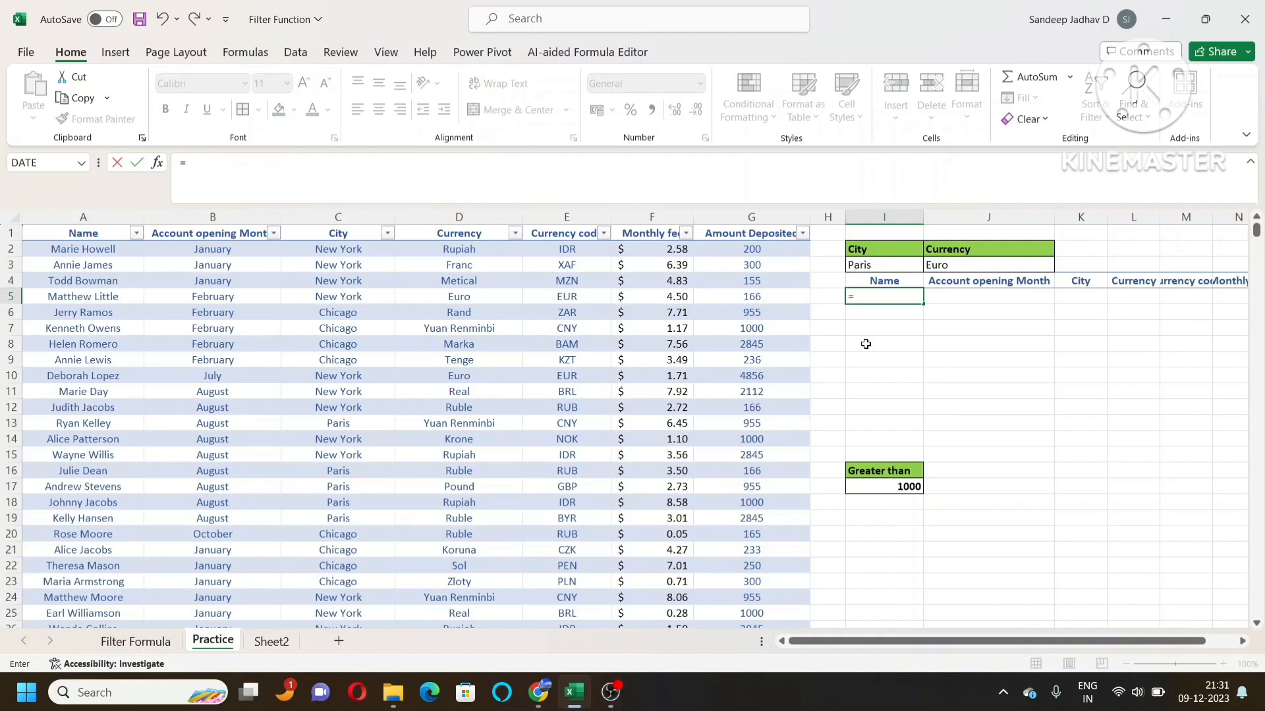
type("filte")
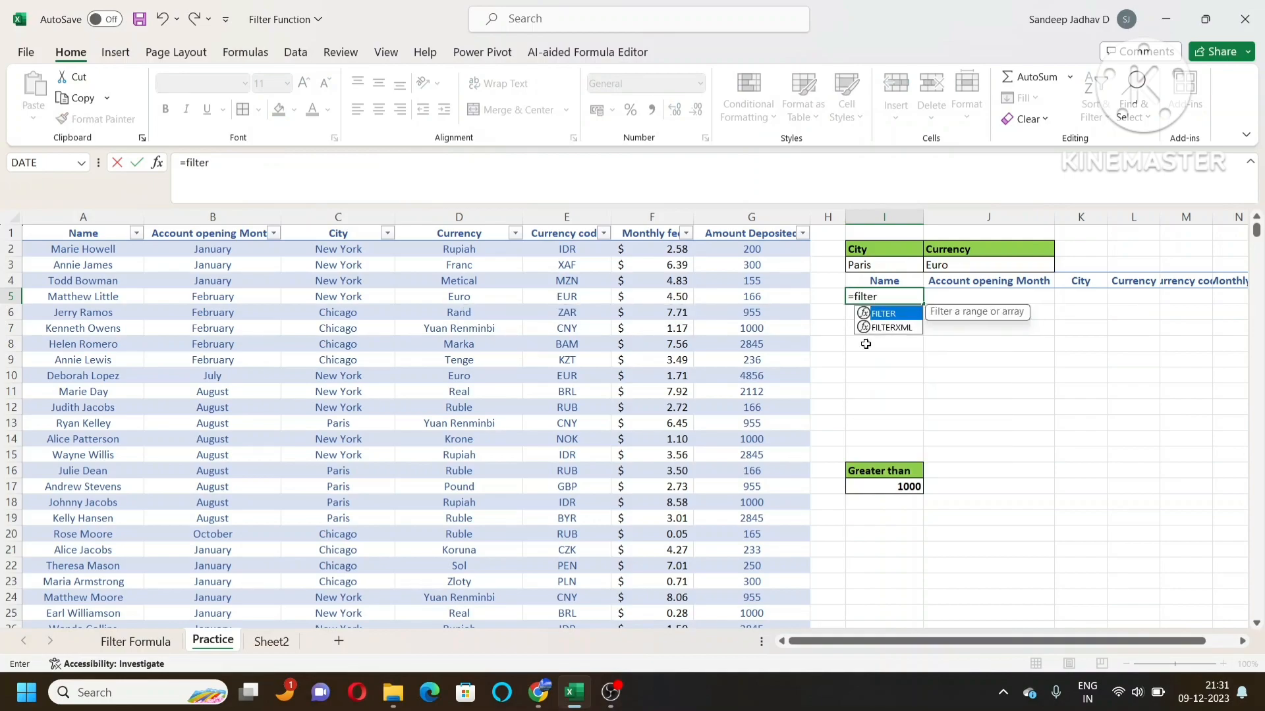
type("r")
key("Tab")
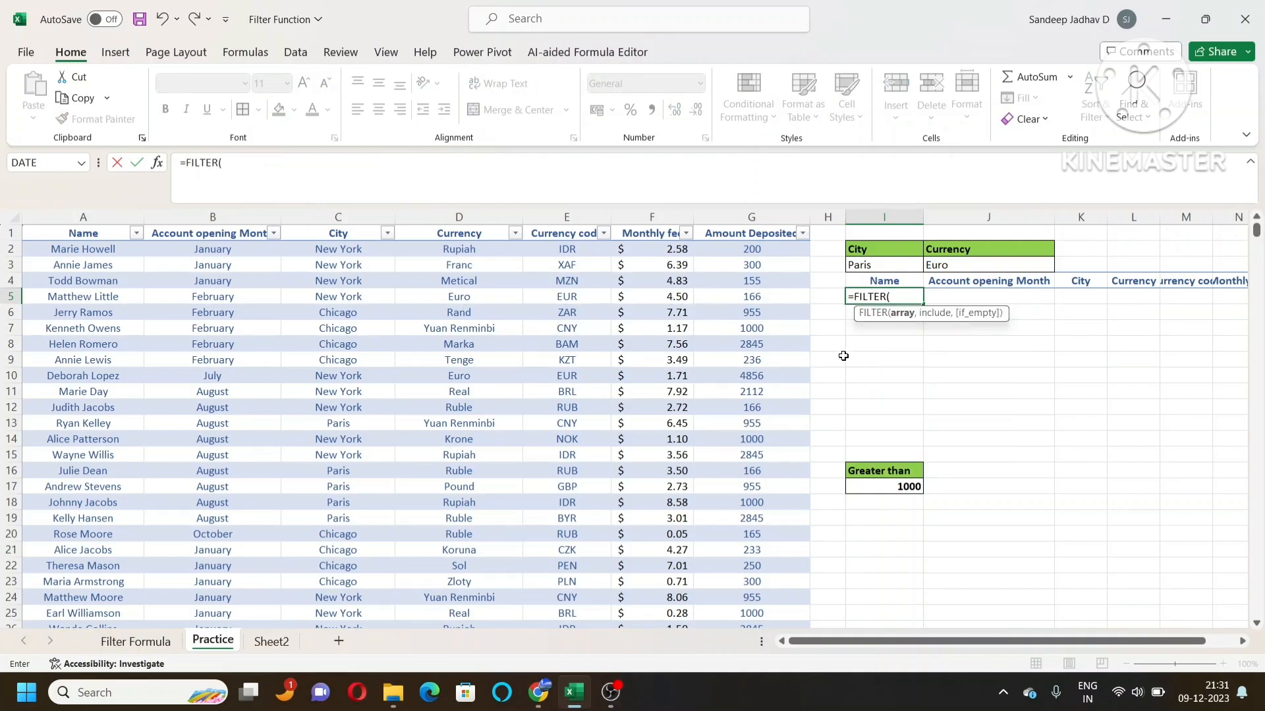
left_click(85, 217)
left_click_drag(86, 218, 722, 218)
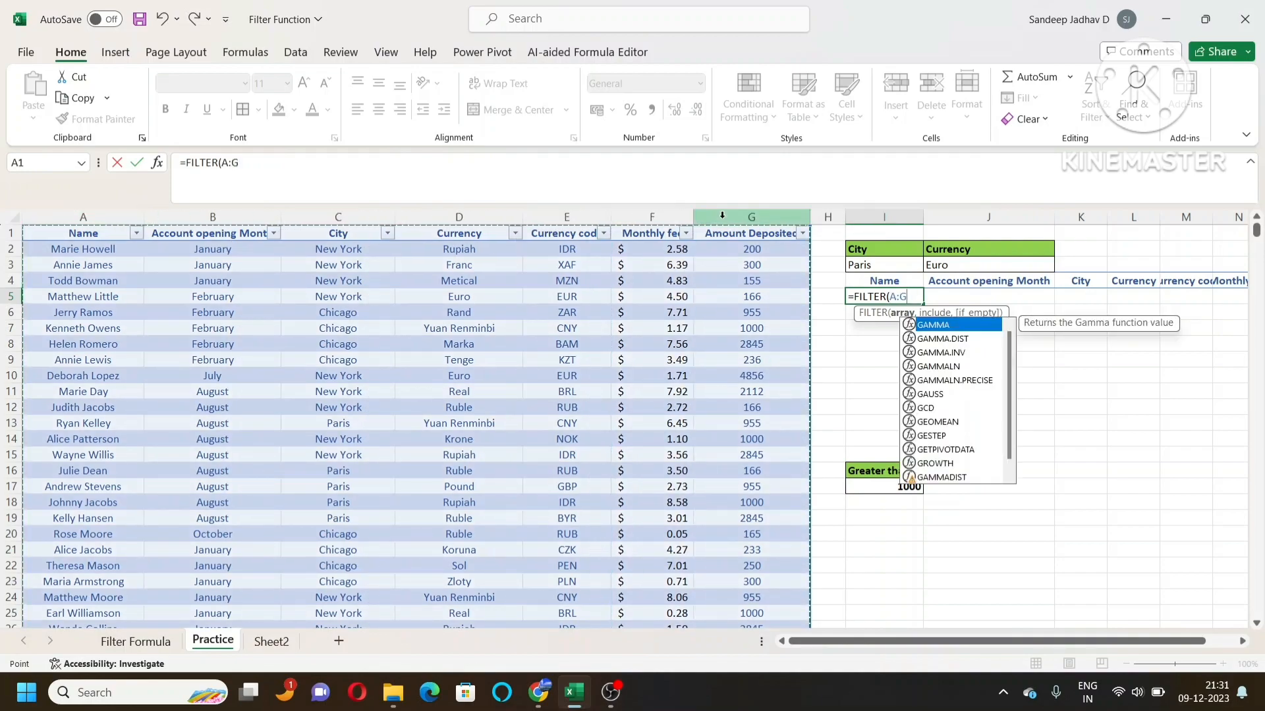
type(",")
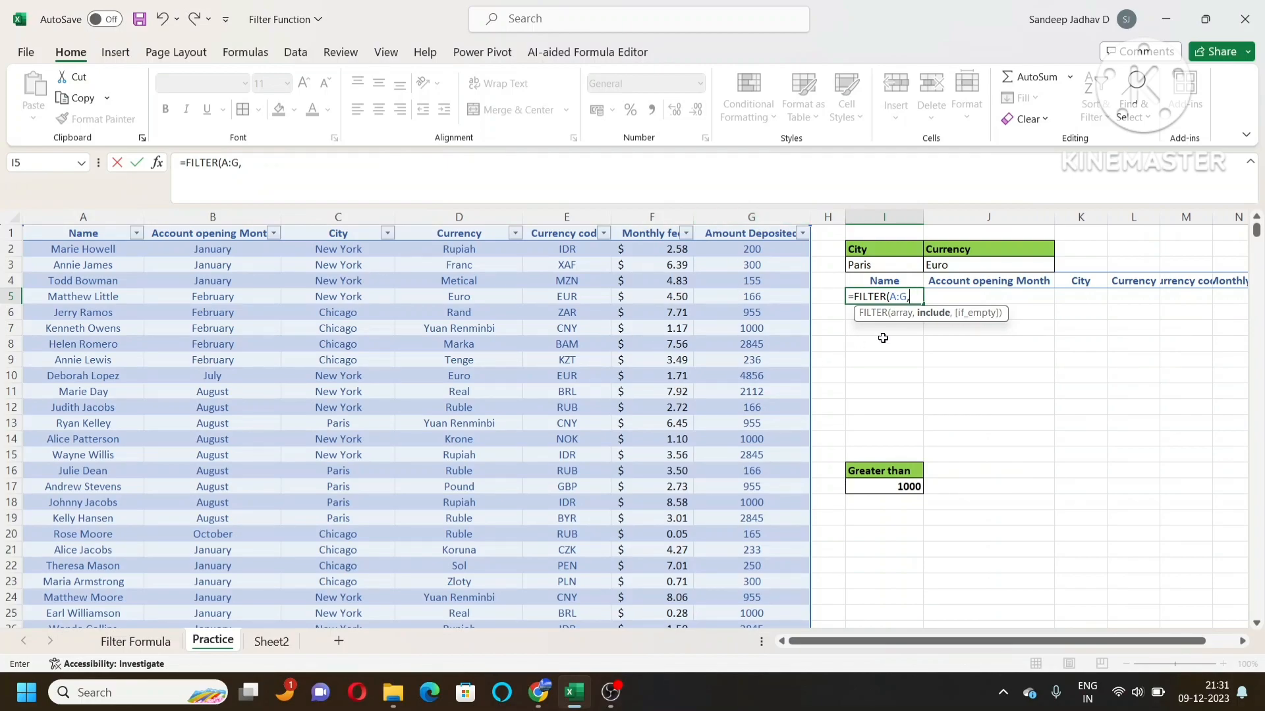
Add the two-criteria include argument (C:C=I3)*(D:D=J3) to the formula, matching both City and Currency.
type("(")
left_click(342, 208)
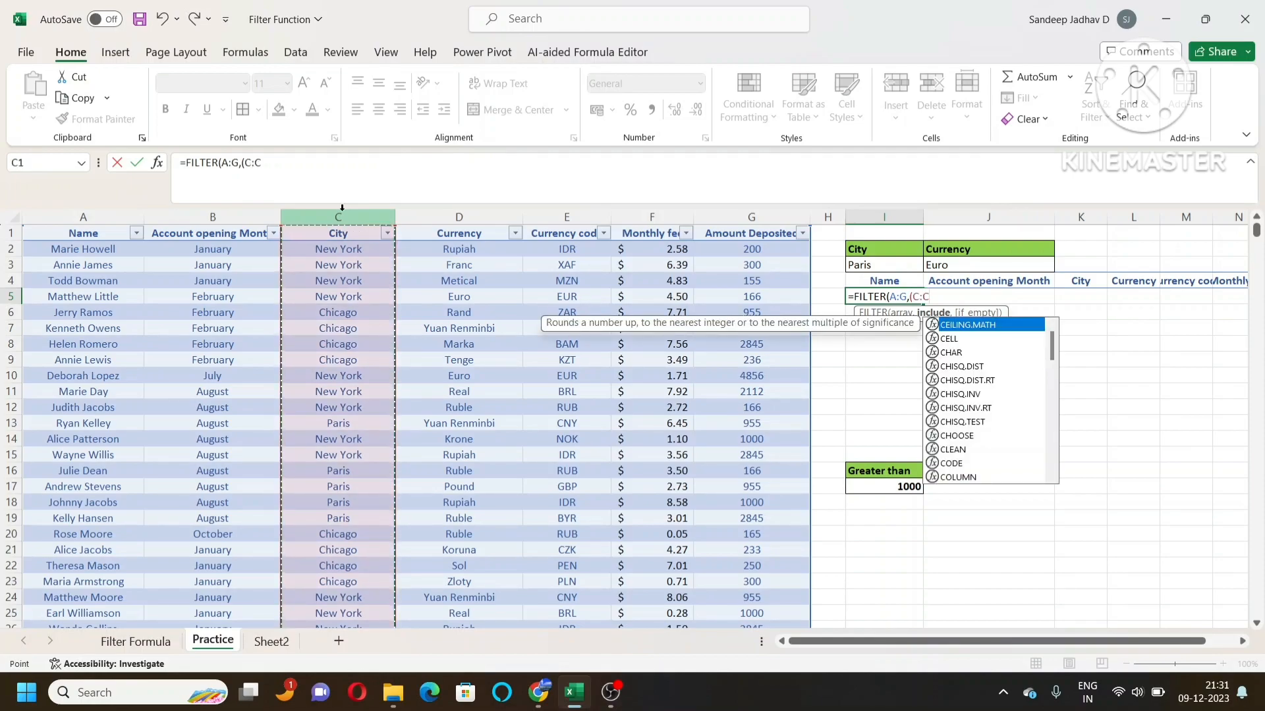
type("=")
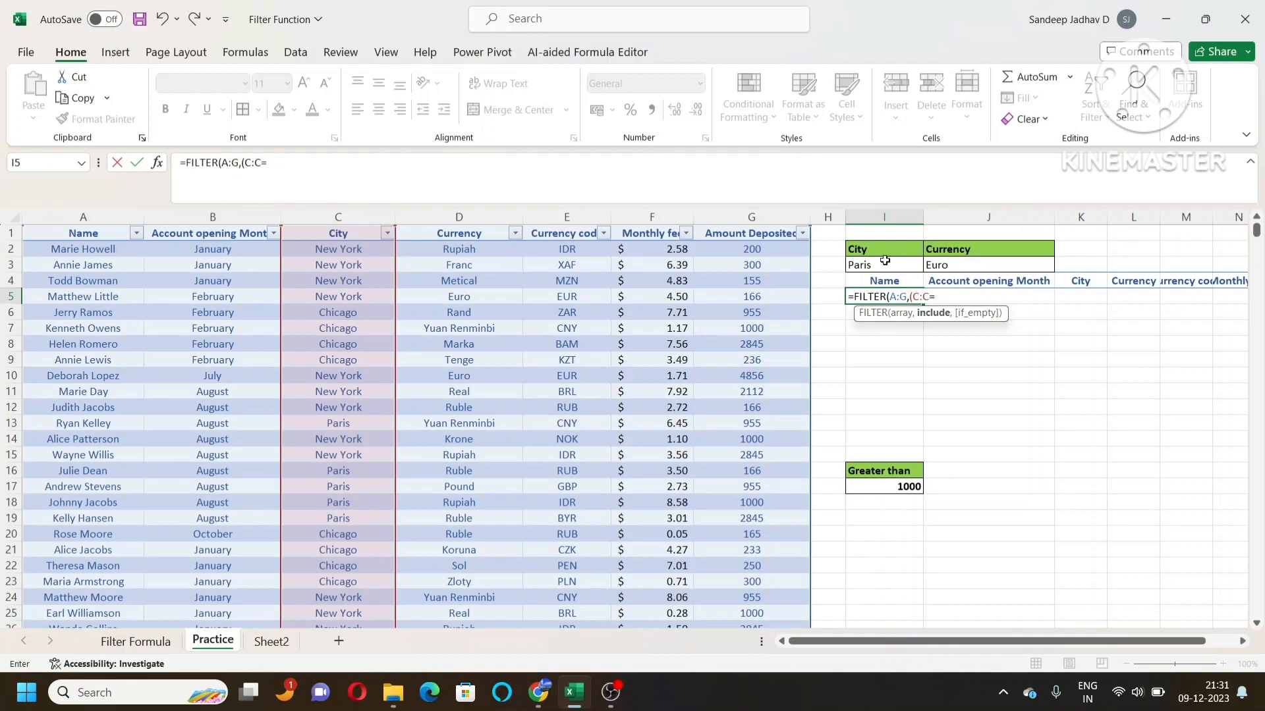
left_click(884, 262)
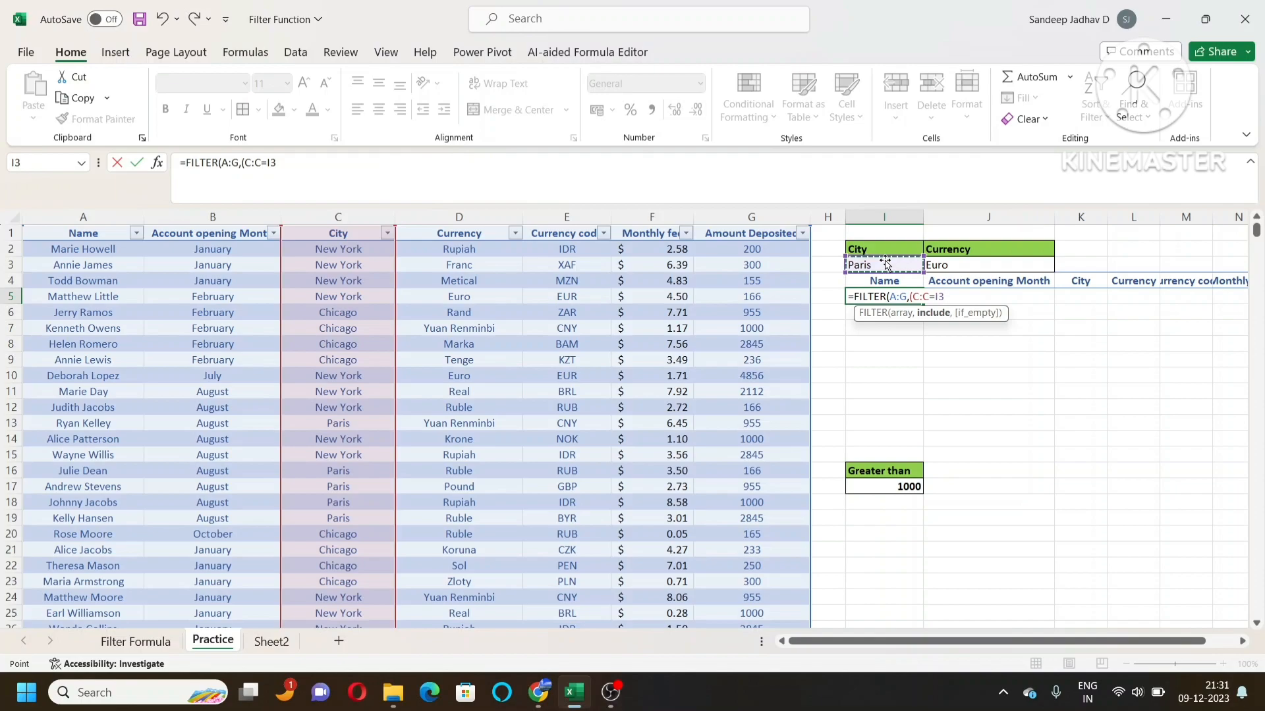
type(")*(")
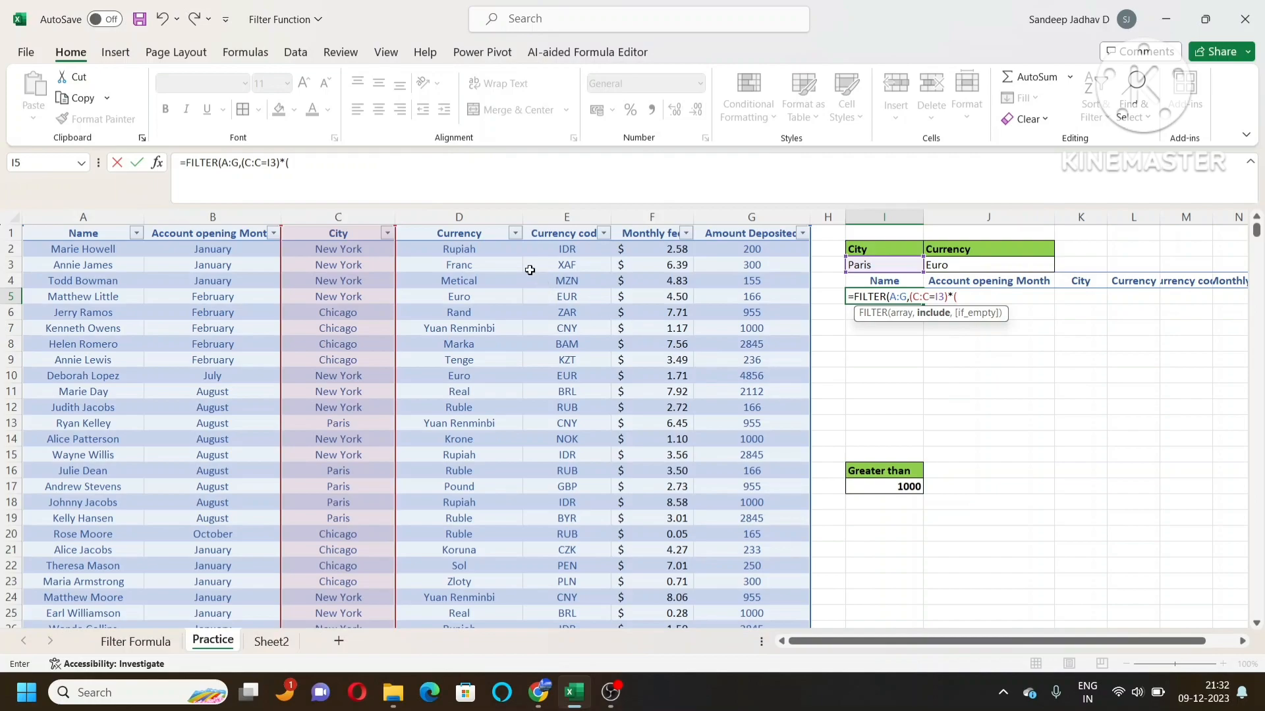
left_click(496, 216)
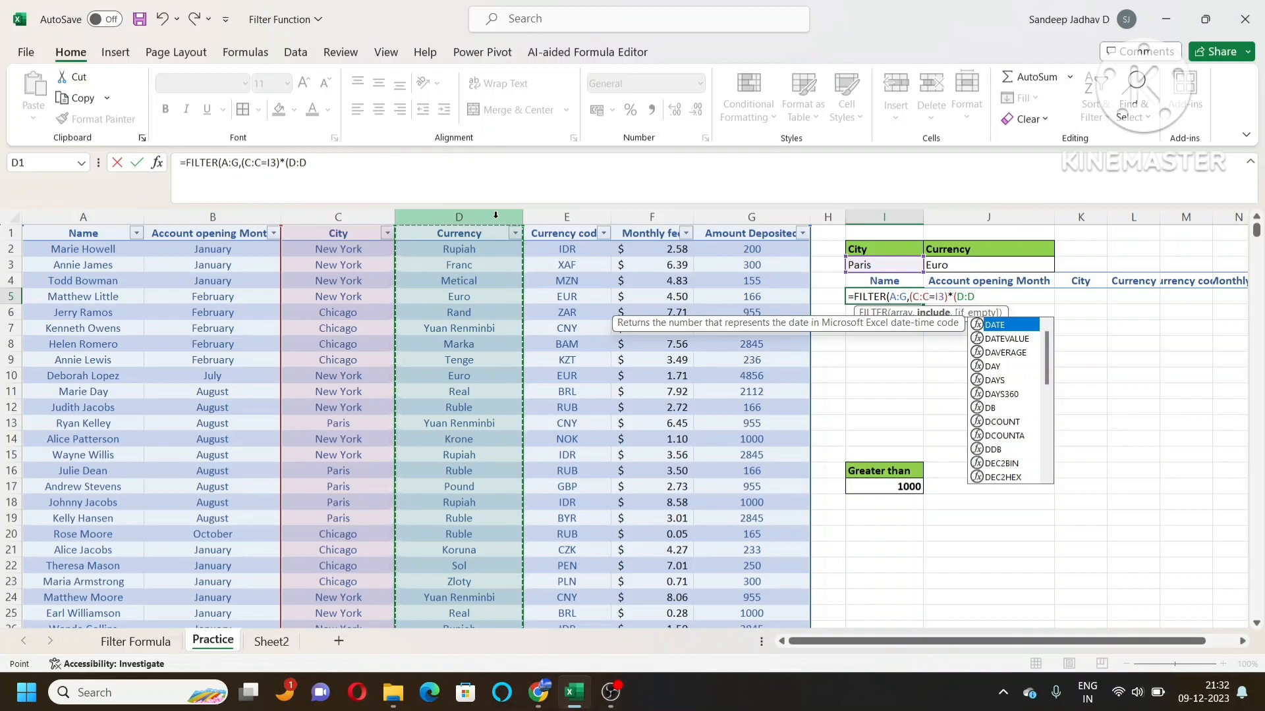
type("=")
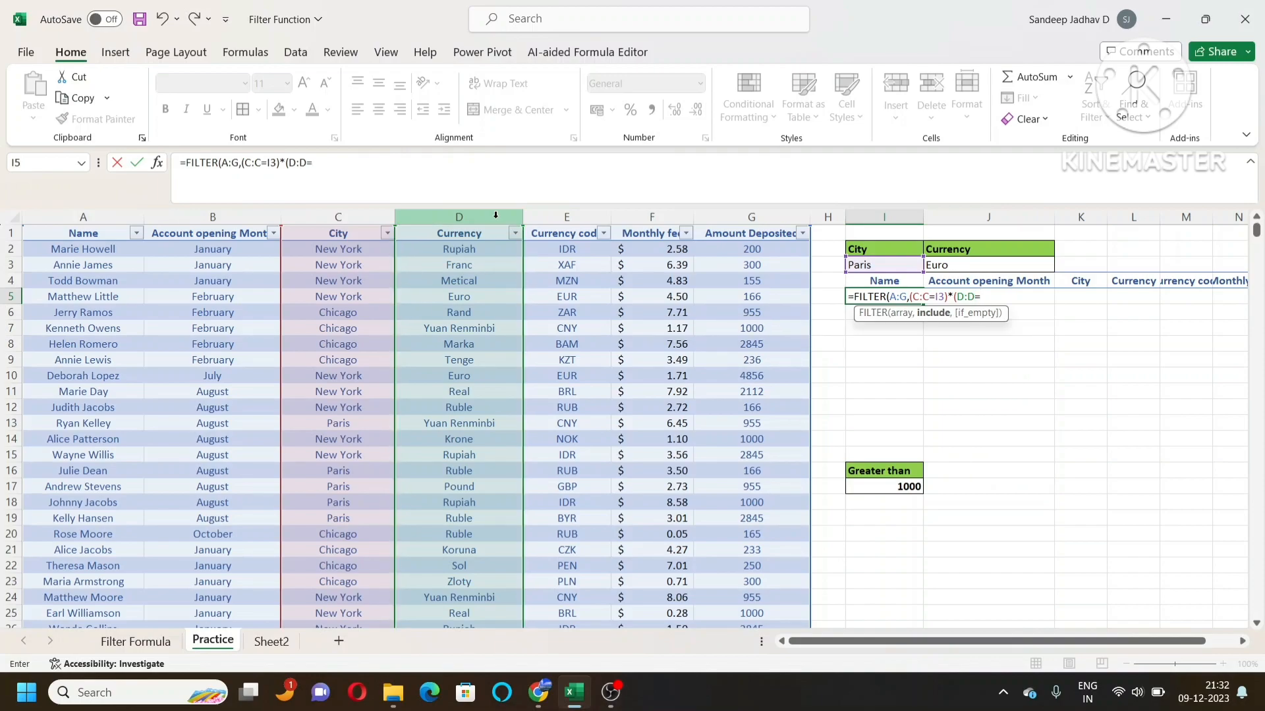
left_click(964, 264)
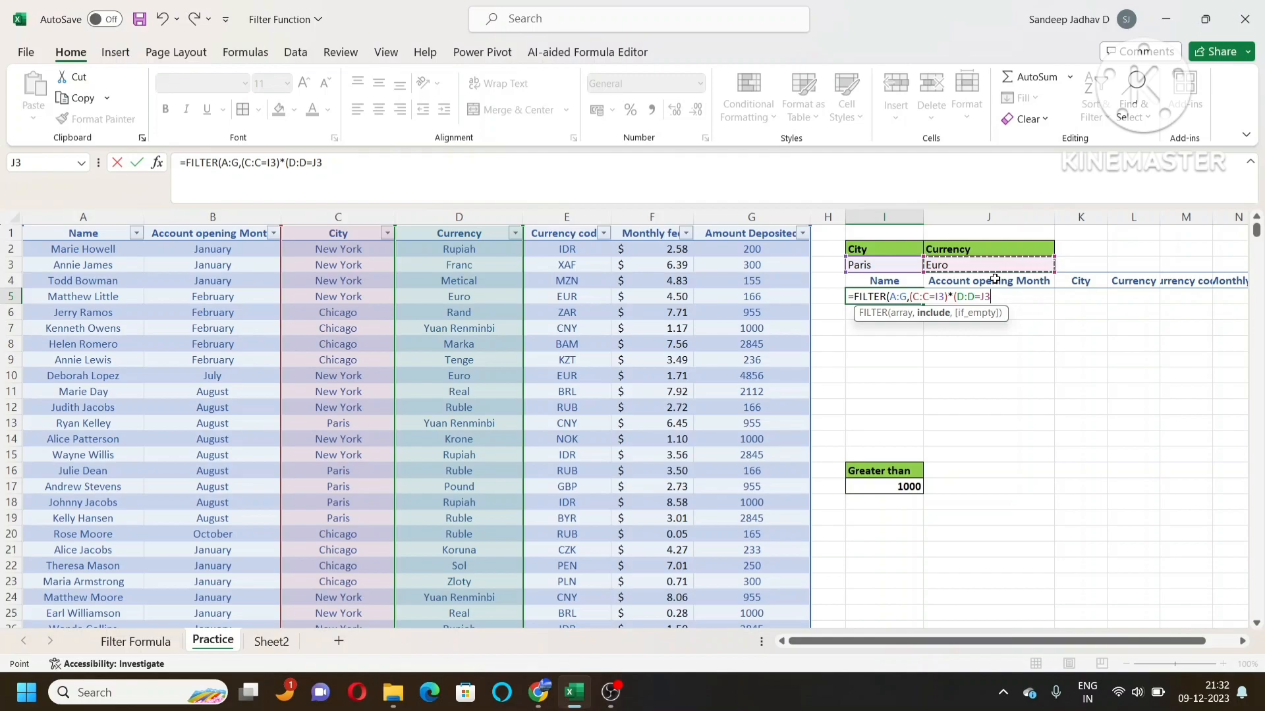
type(")")
Finish the two-criteria formula with "Not Found" as the if_empty value and accept the closing-parenthesis correction.
type(",")
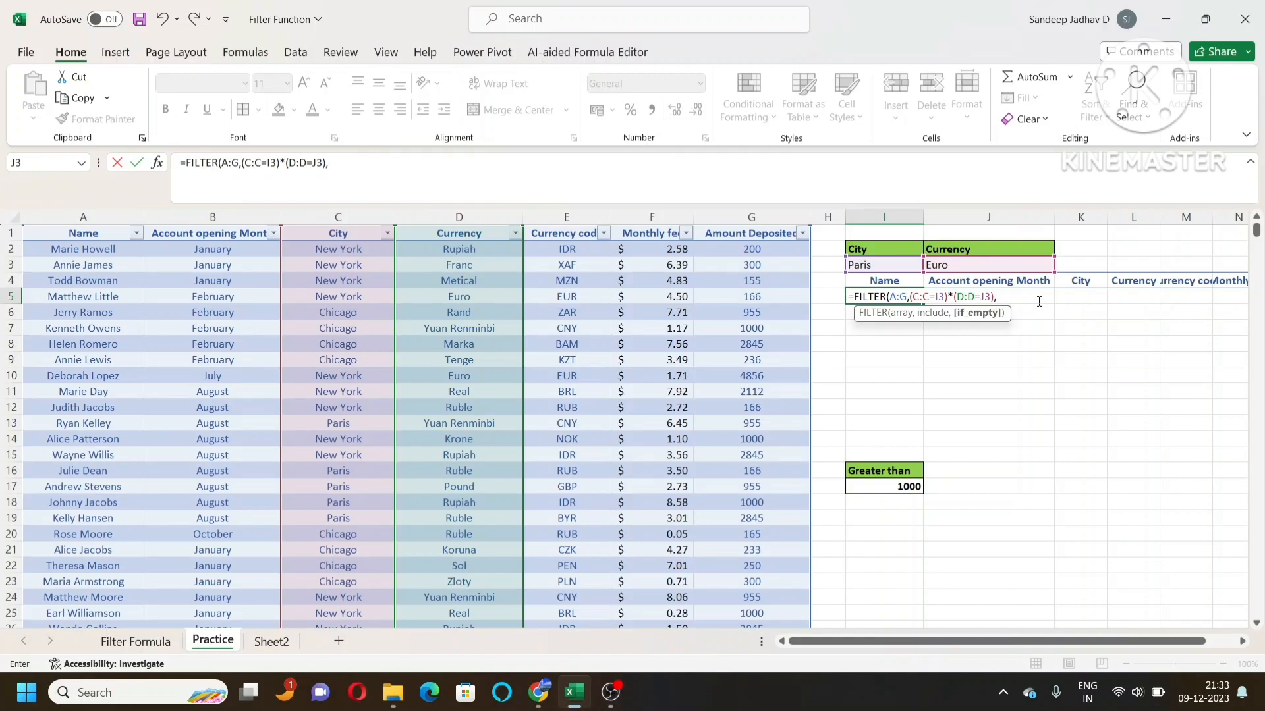
type("\"Not Found")
key("Return")
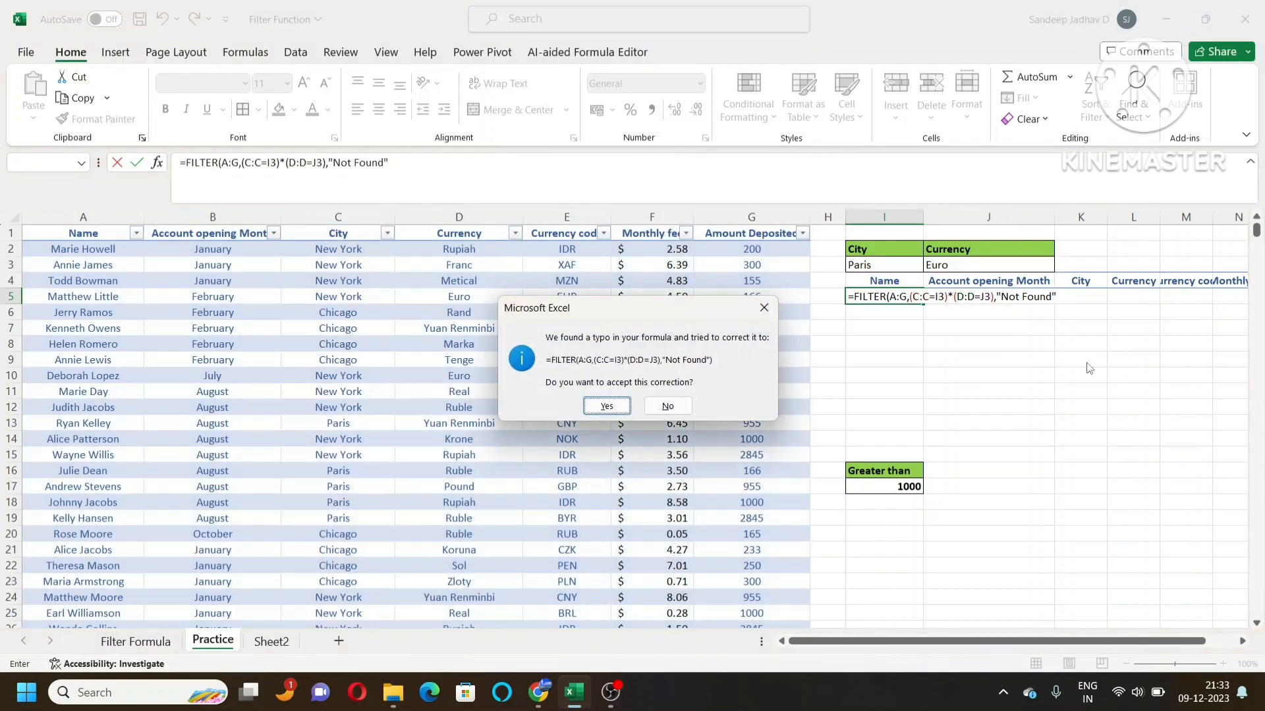
key("Return")
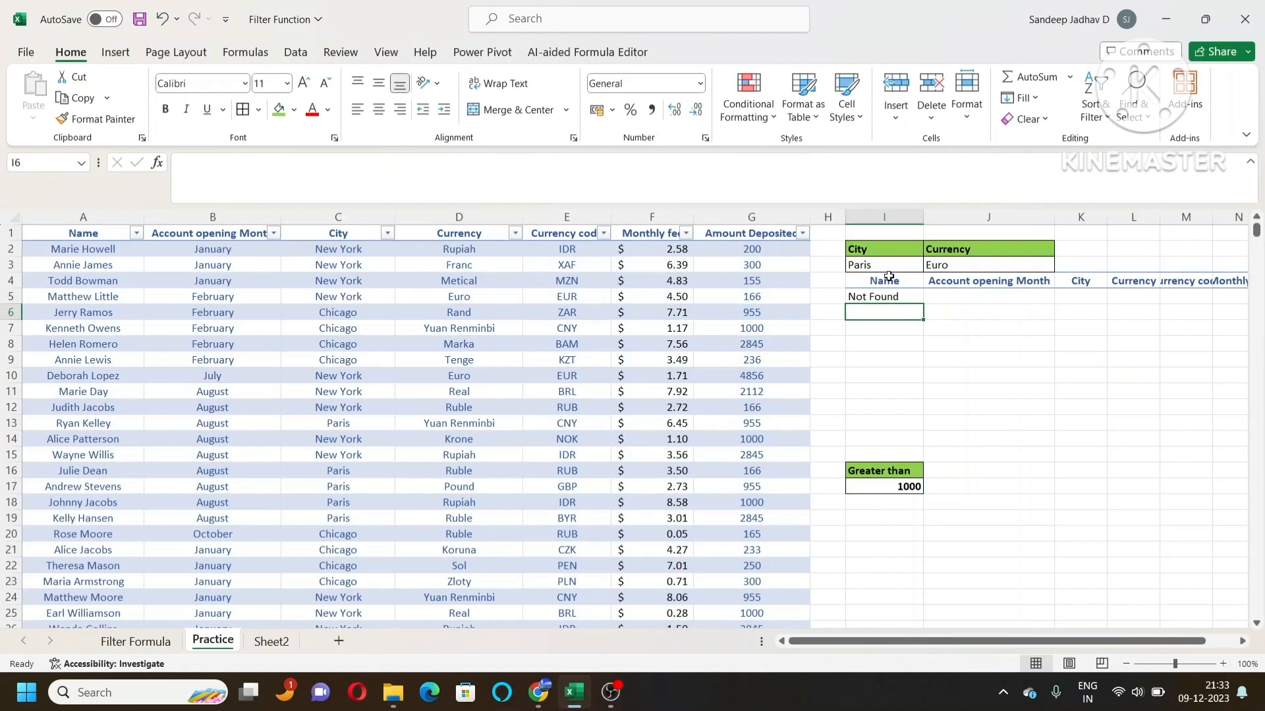
Set the City criterion in I3 to New York and the Currency criterion in J3 to Rupiah.
left_click(889, 266)
left_click(930, 265)
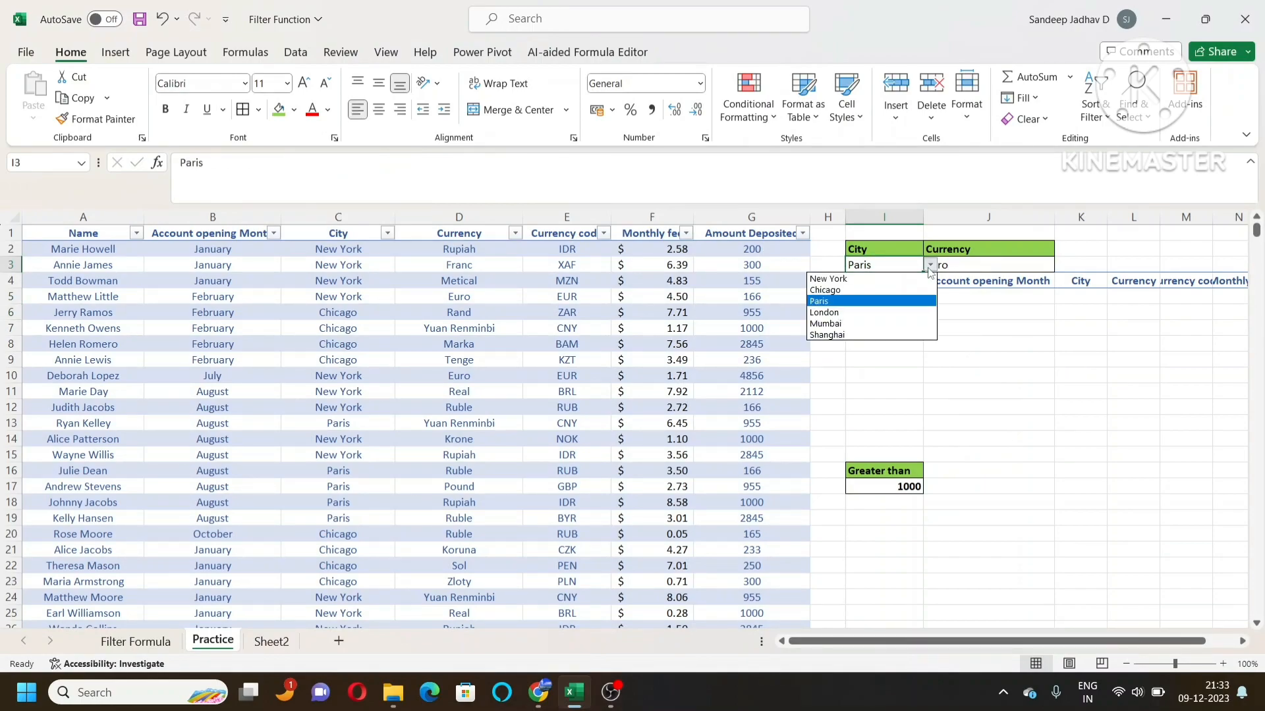
left_click(857, 279)
left_click(990, 264)
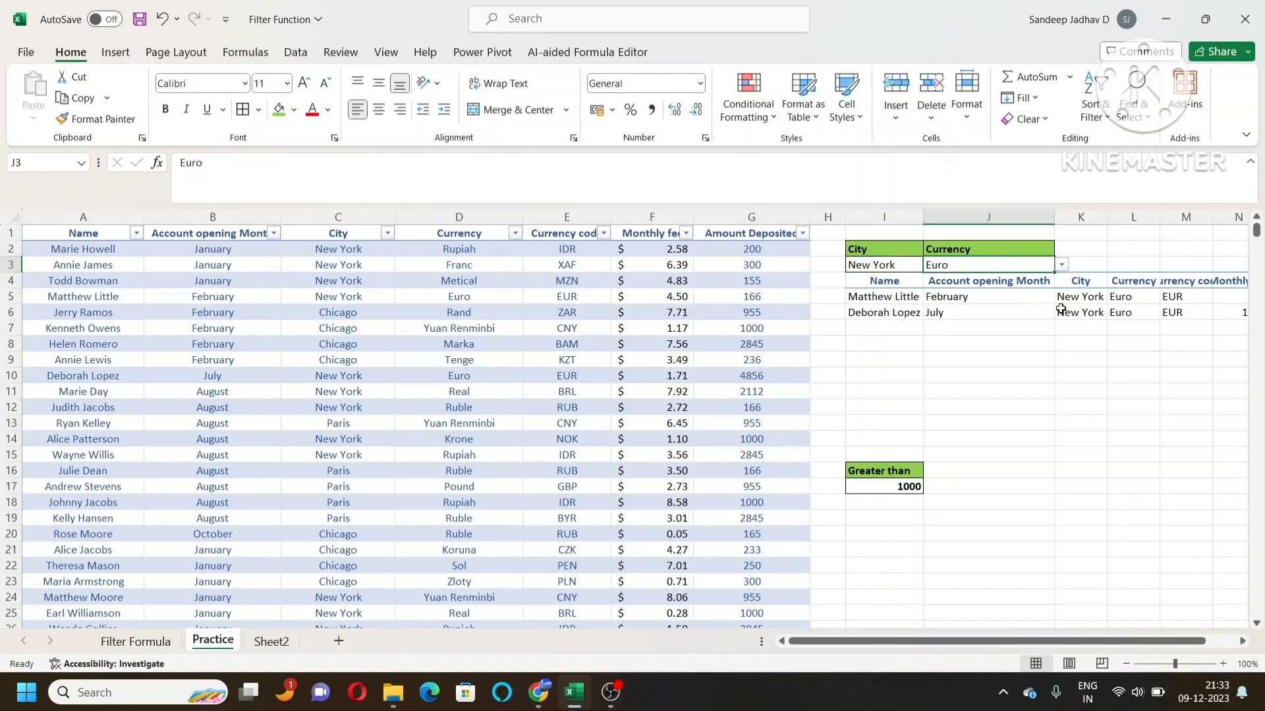
left_click(1062, 265)
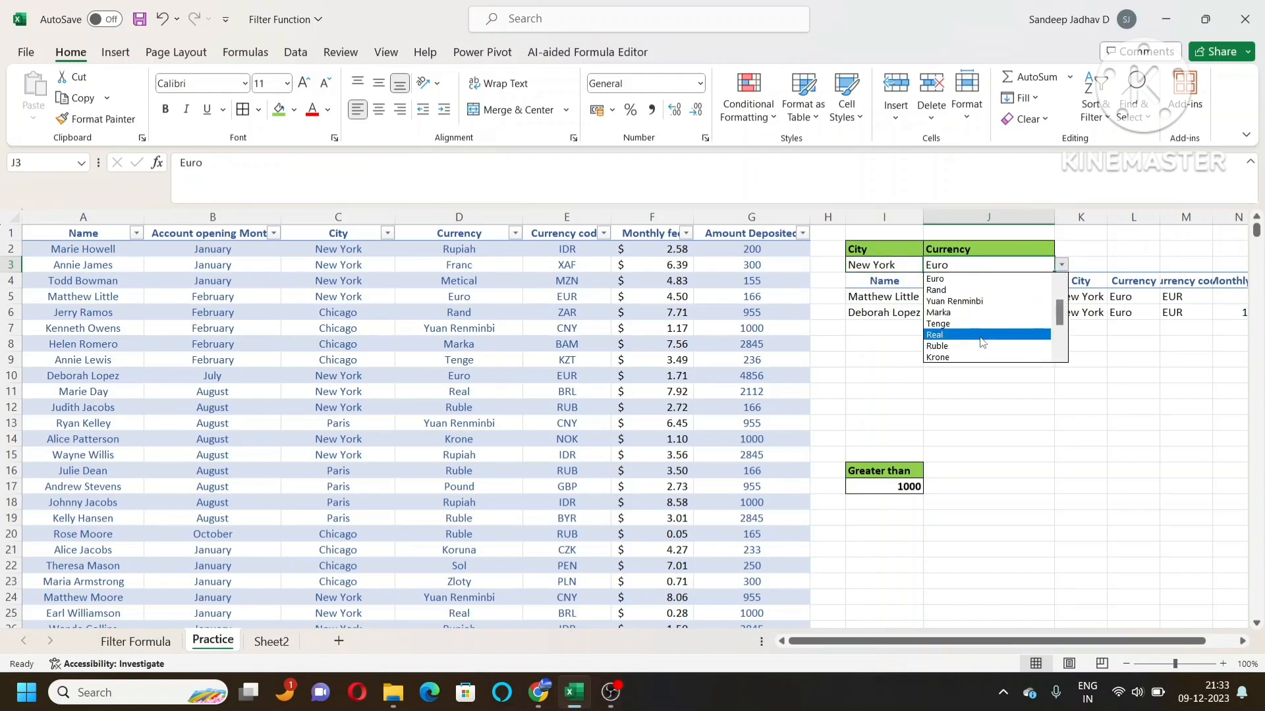
left_click(1061, 286)
left_click(1061, 280)
left_click(1061, 280)
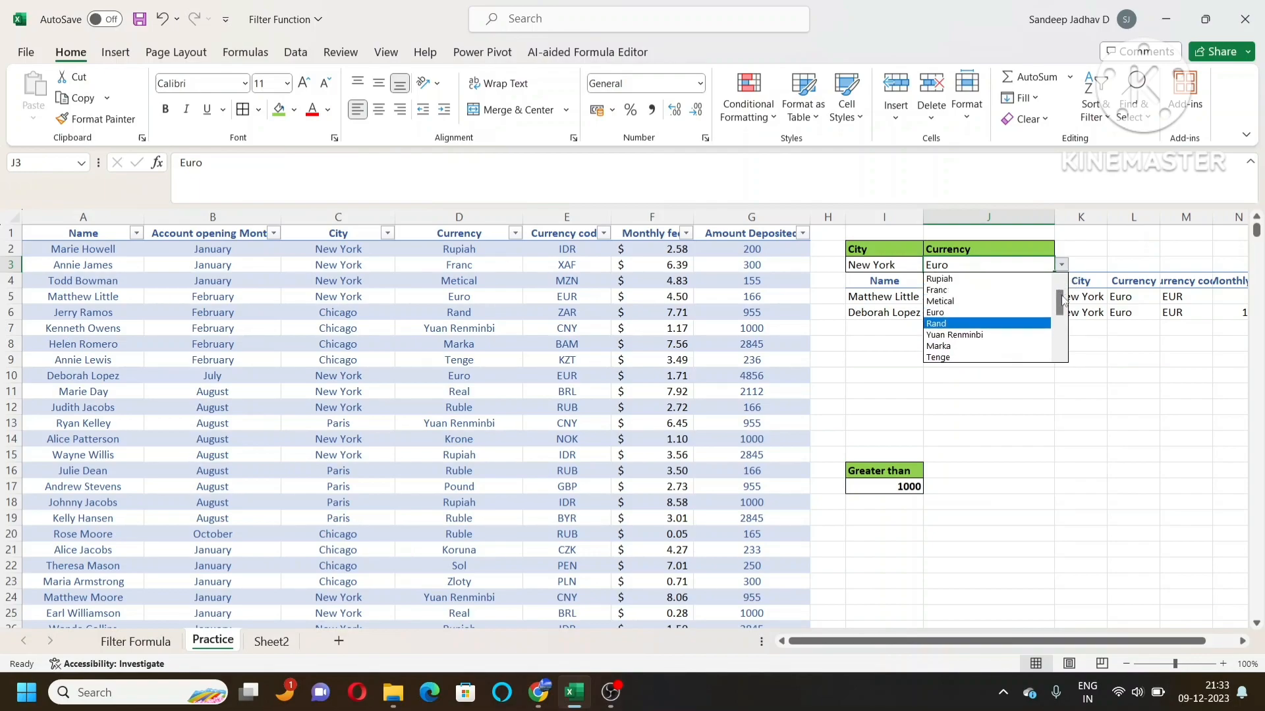
left_click(977, 279)
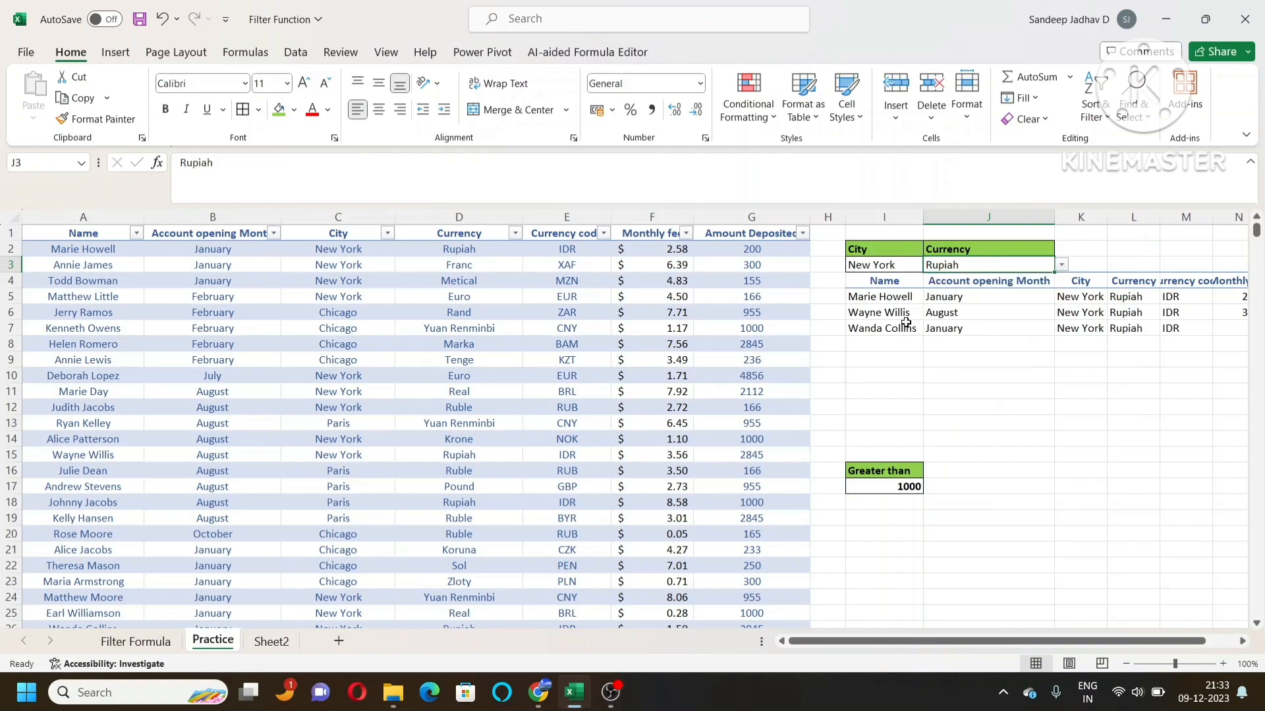
Widen column O so the Amount Deposited header of the results fits.
left_click_drag(1120, 642, 1179, 643)
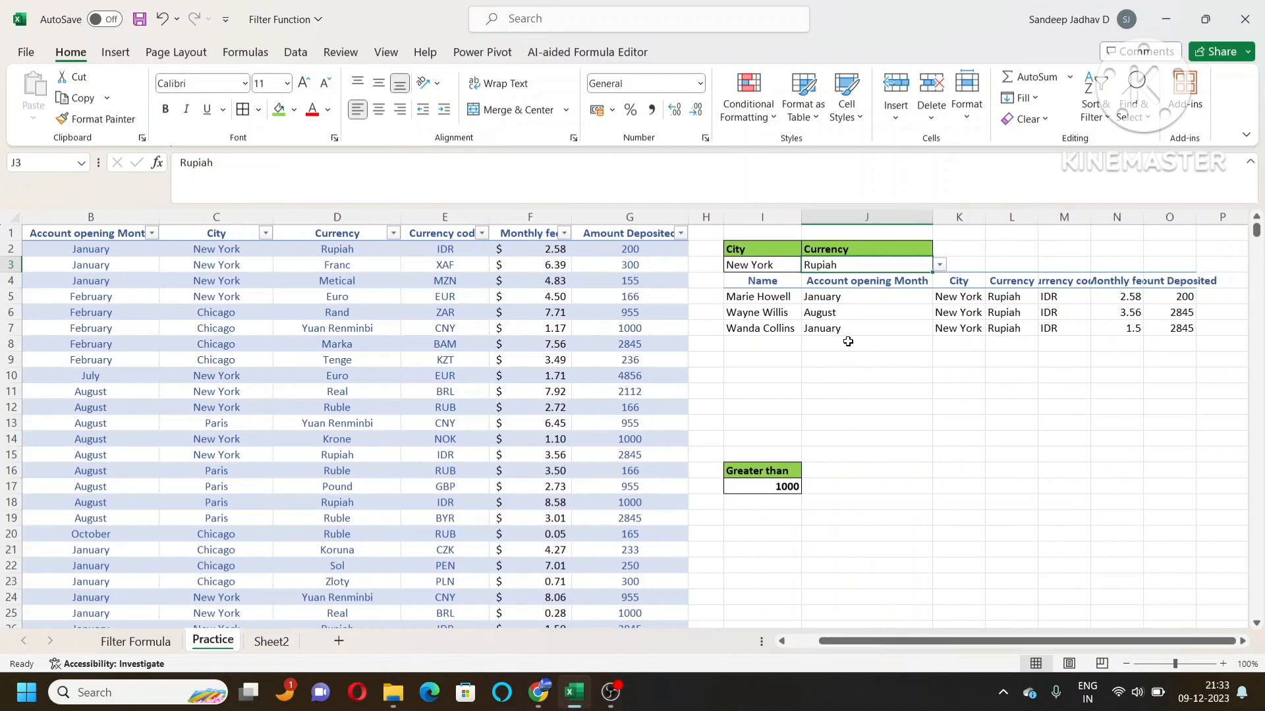
left_click(1180, 281)
left_click_drag(1195, 217, 1230, 217)
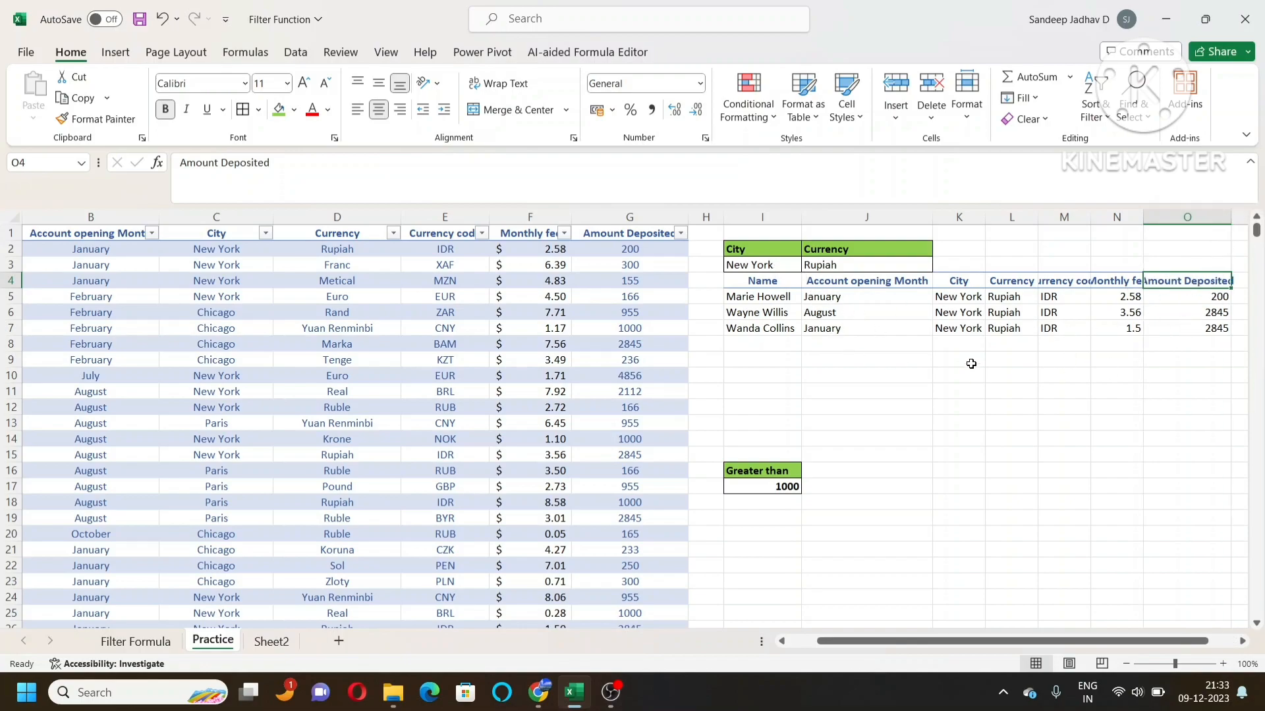
Test the formula with the City criterion in I3 set to Mumbai, and switch that criterion to Chicago.
left_click(753, 265)
left_click(809, 265)
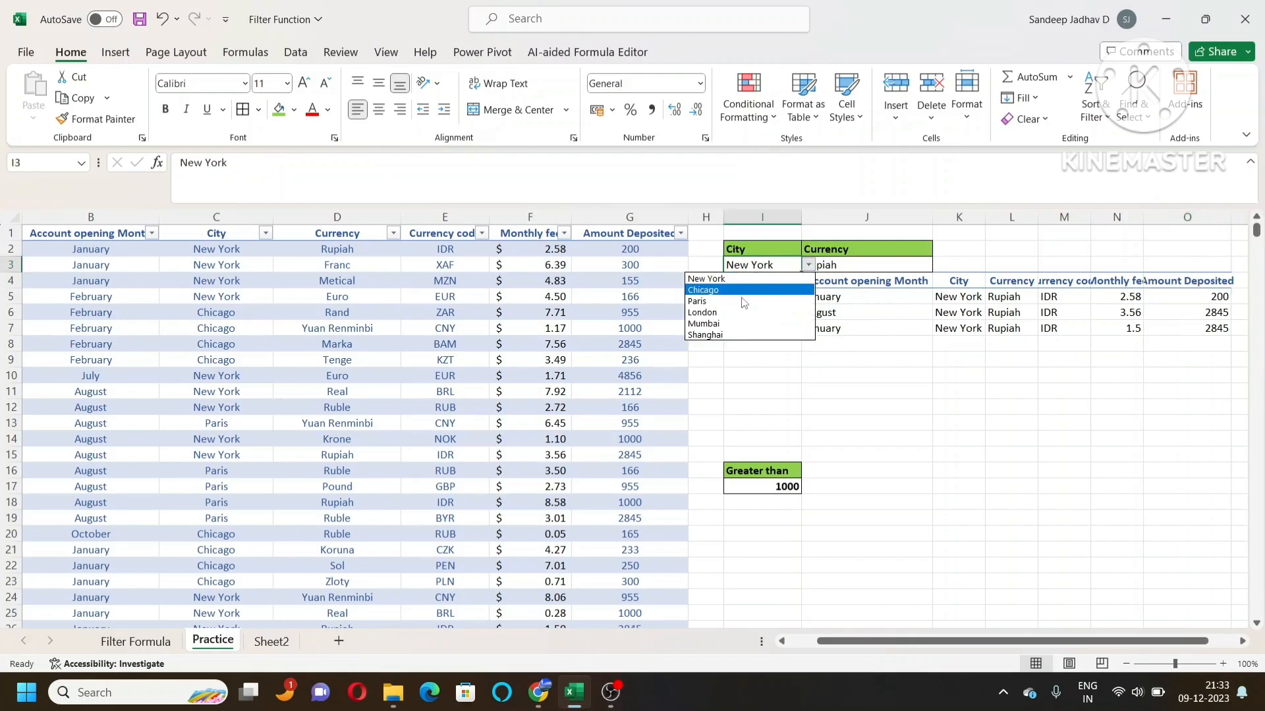
left_click(704, 324)
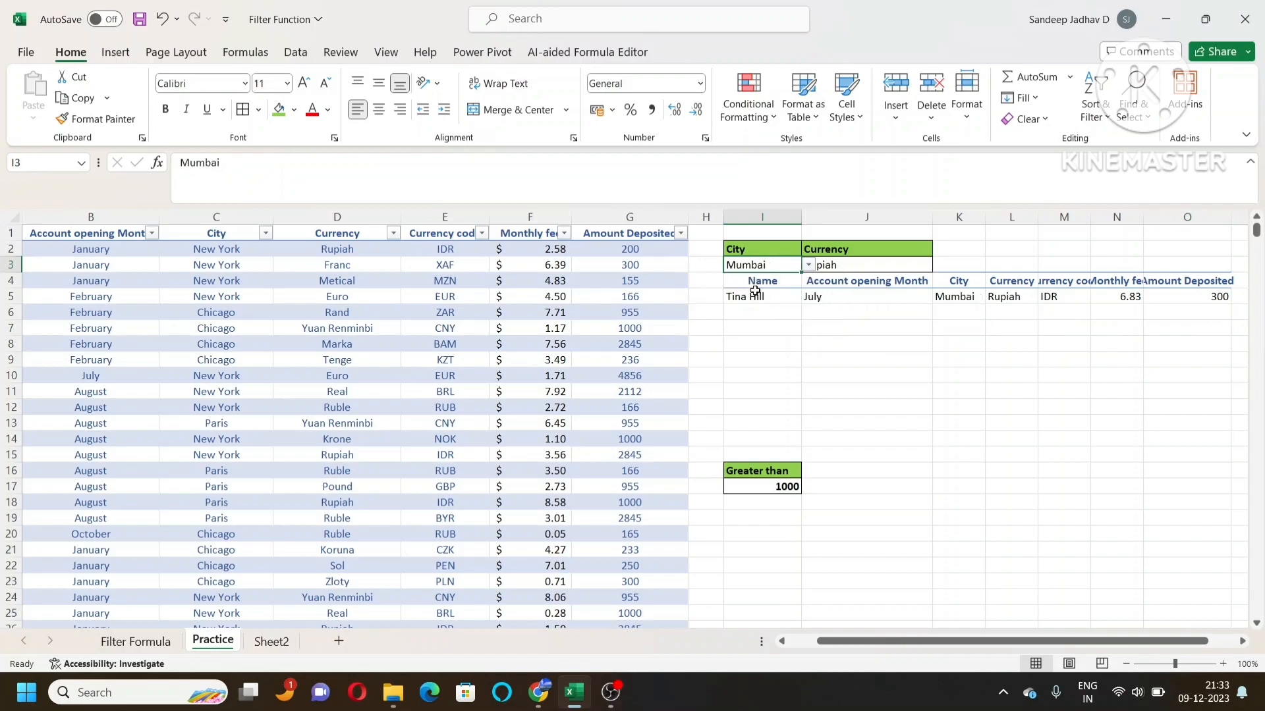
left_click(809, 266)
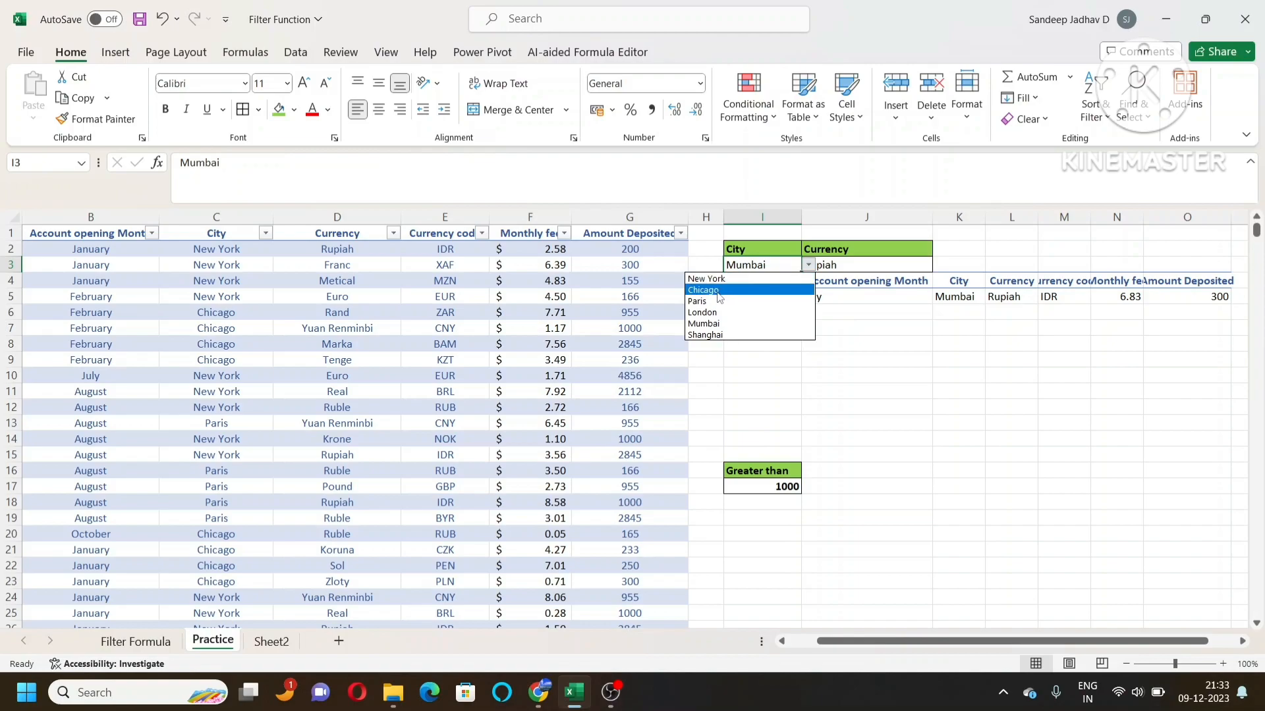
left_click(718, 293)
left_click_drag(874, 643, 846, 642)
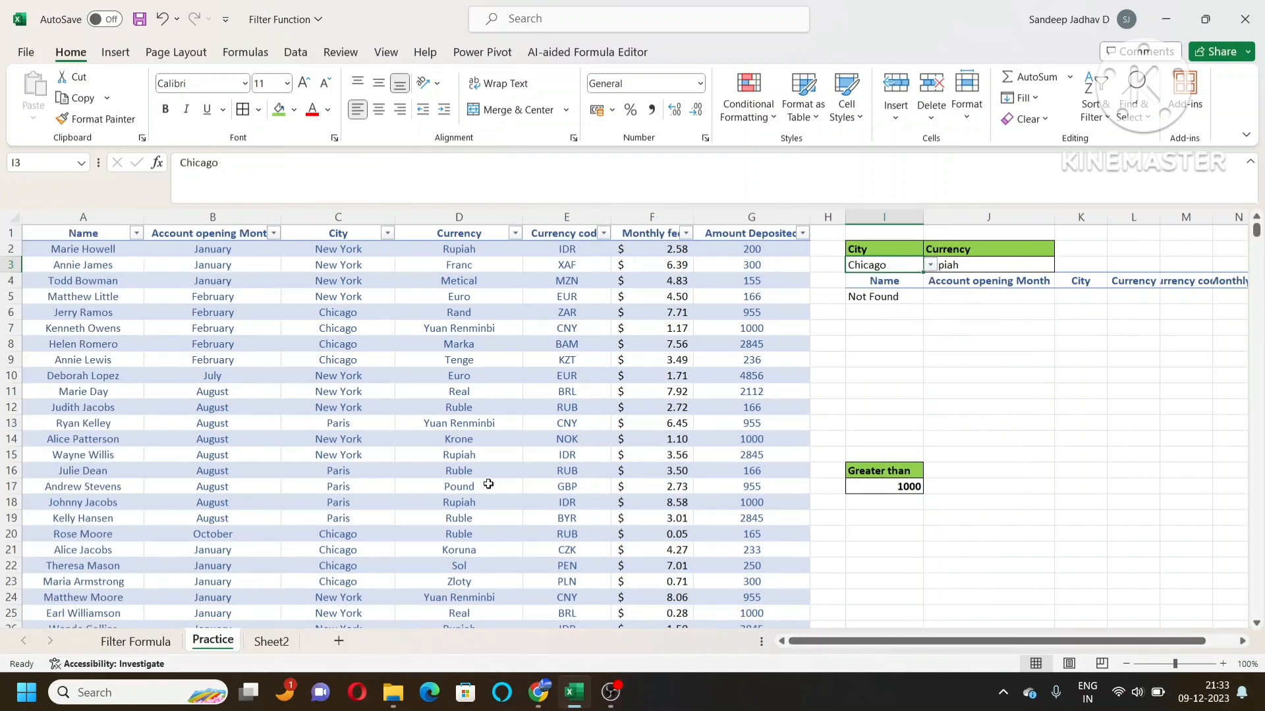
scroll(750, 410, "down", 1)
scroll(758, 415, "up", 1)
Start a FILTER formula in I18, below the Greater than criterion, with columns A:G as the array.
left_click(872, 484)
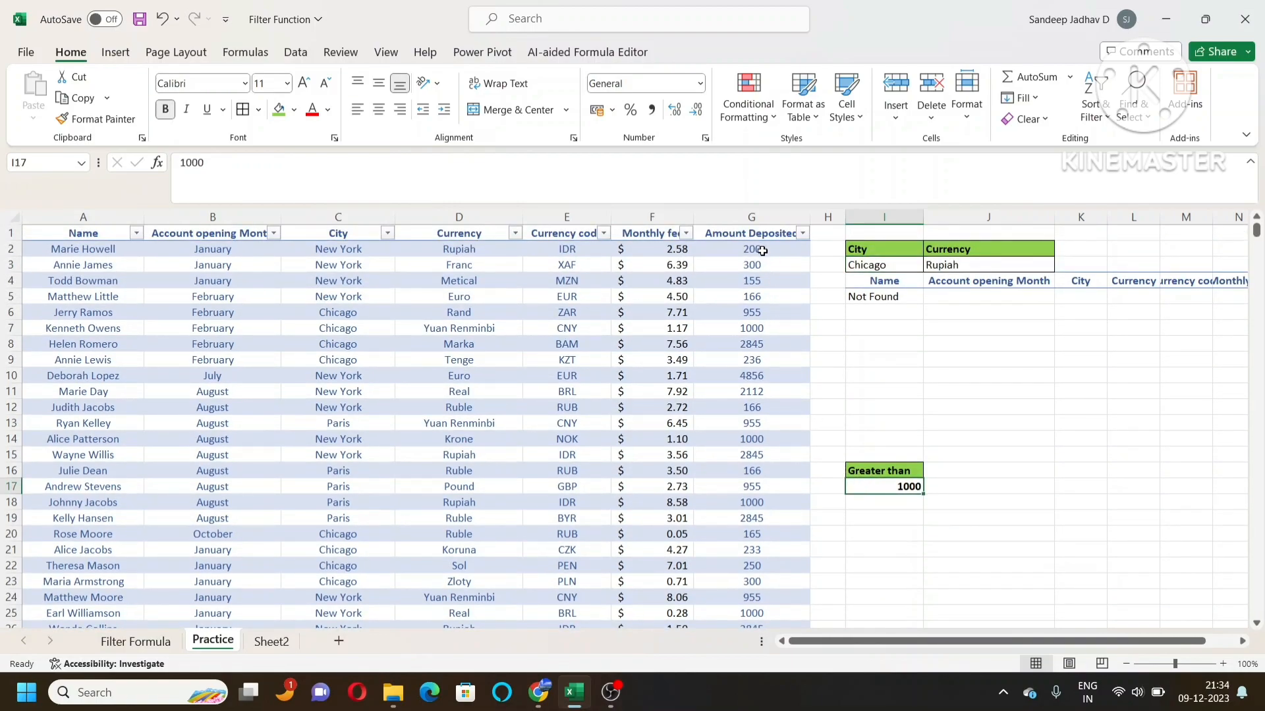
left_click(752, 214)
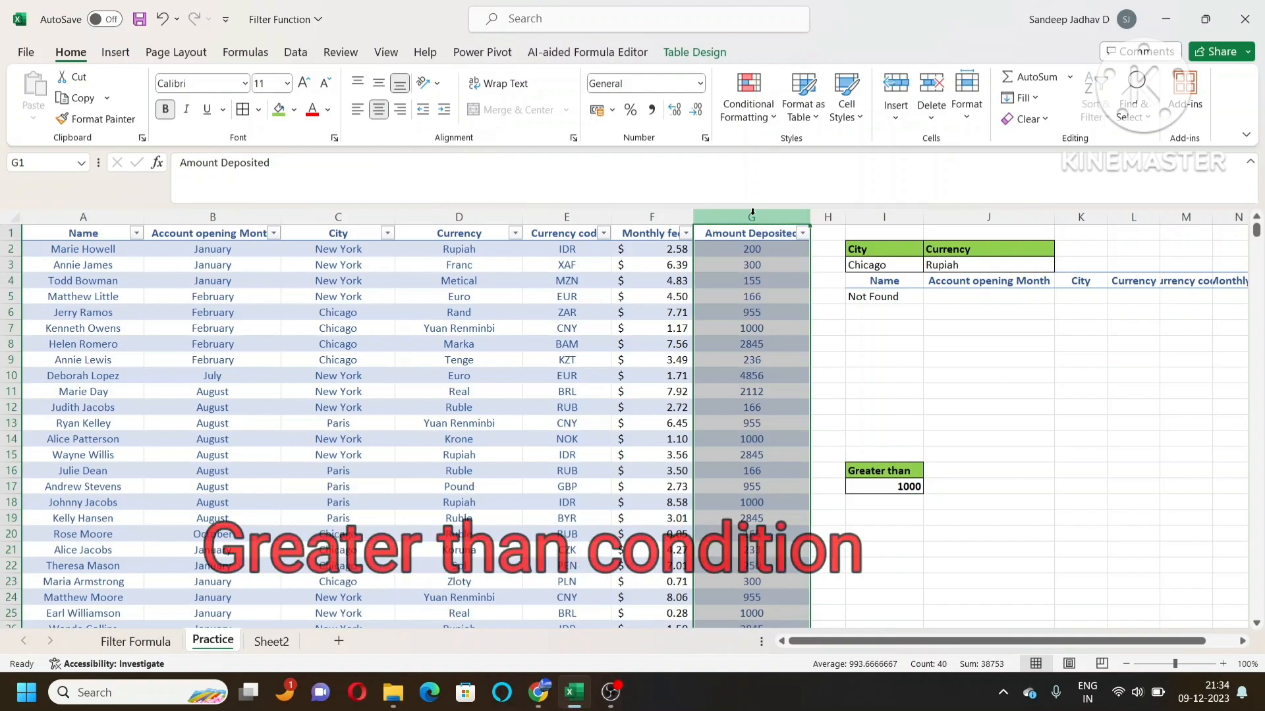
left_click(899, 486)
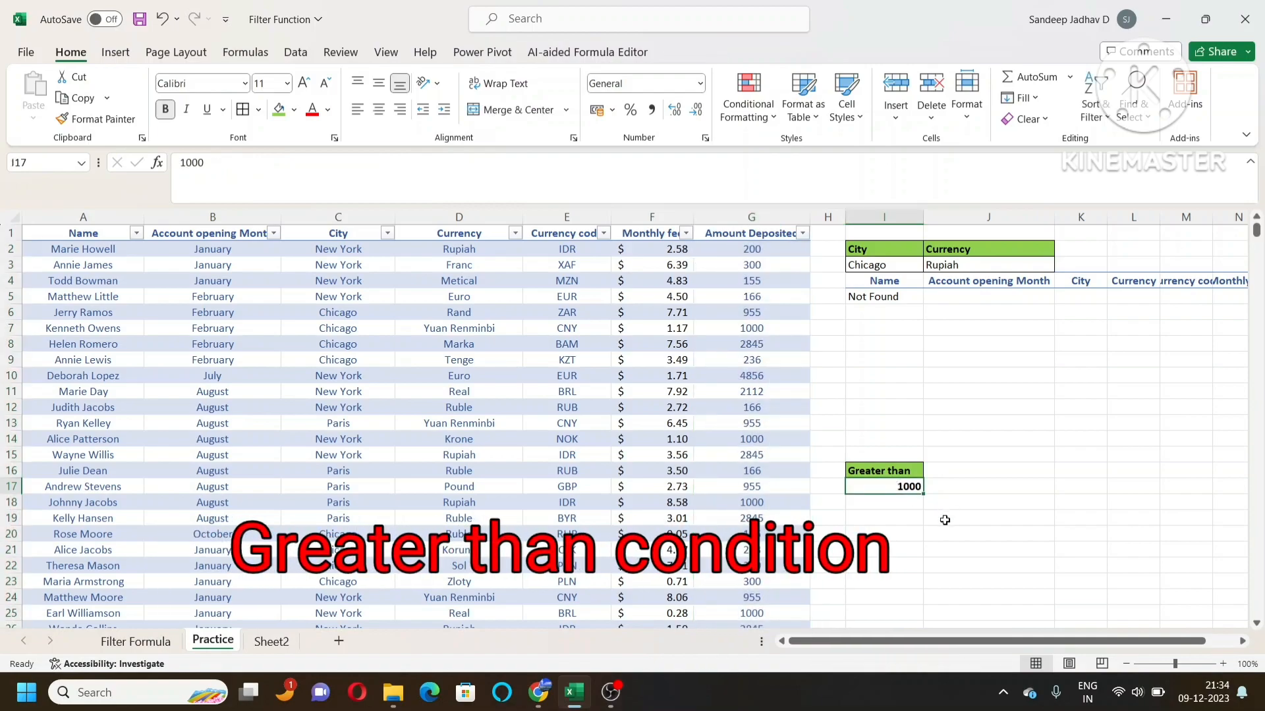
left_click(868, 501)
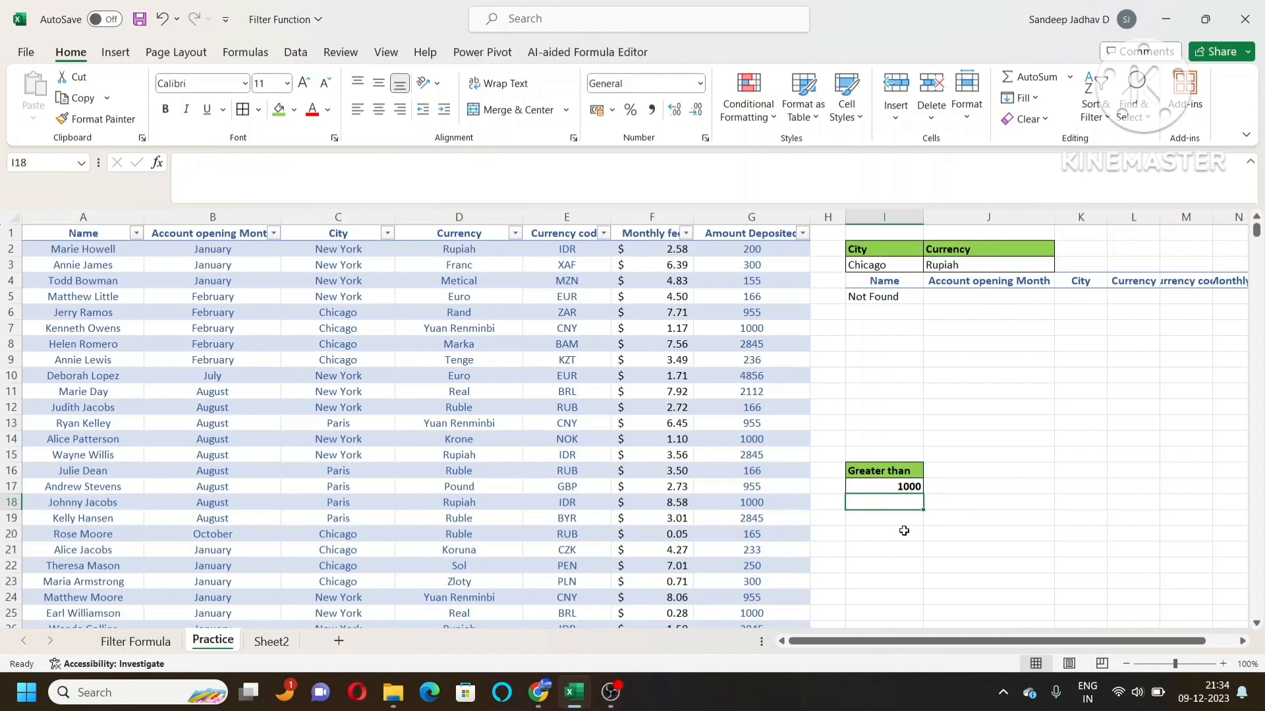
type("=fil")
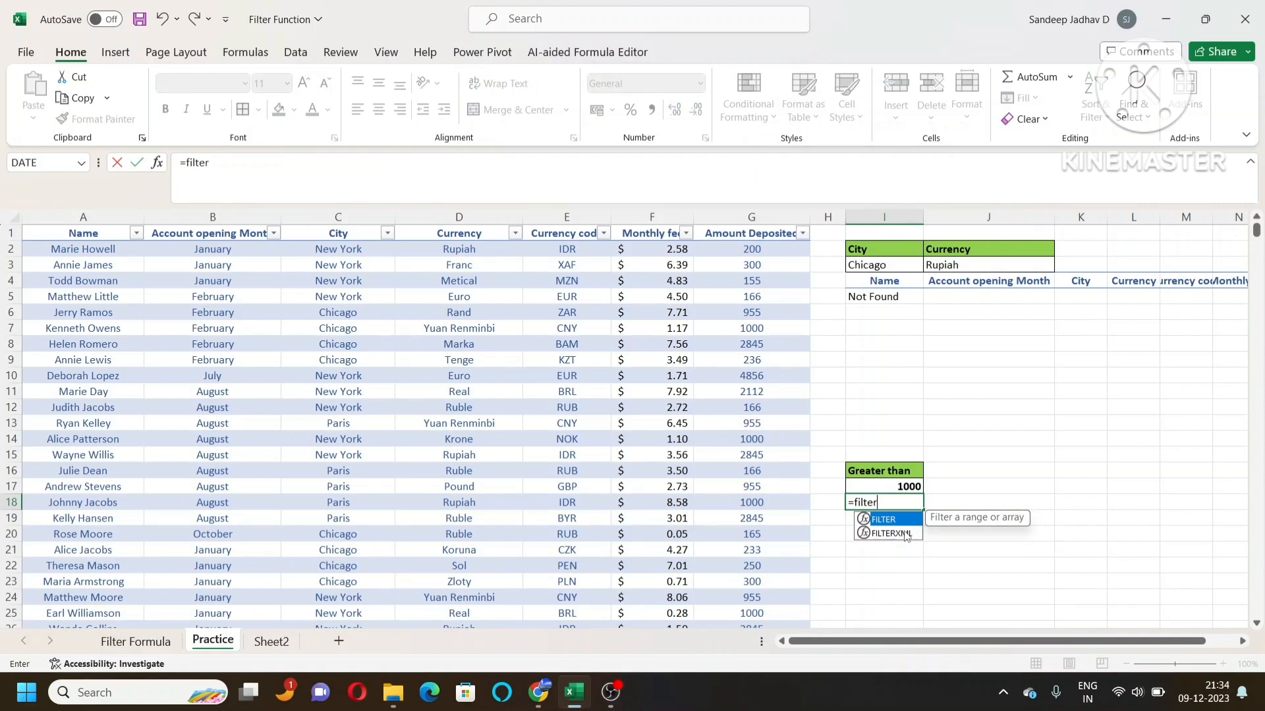
type("ter")
key("Tab")
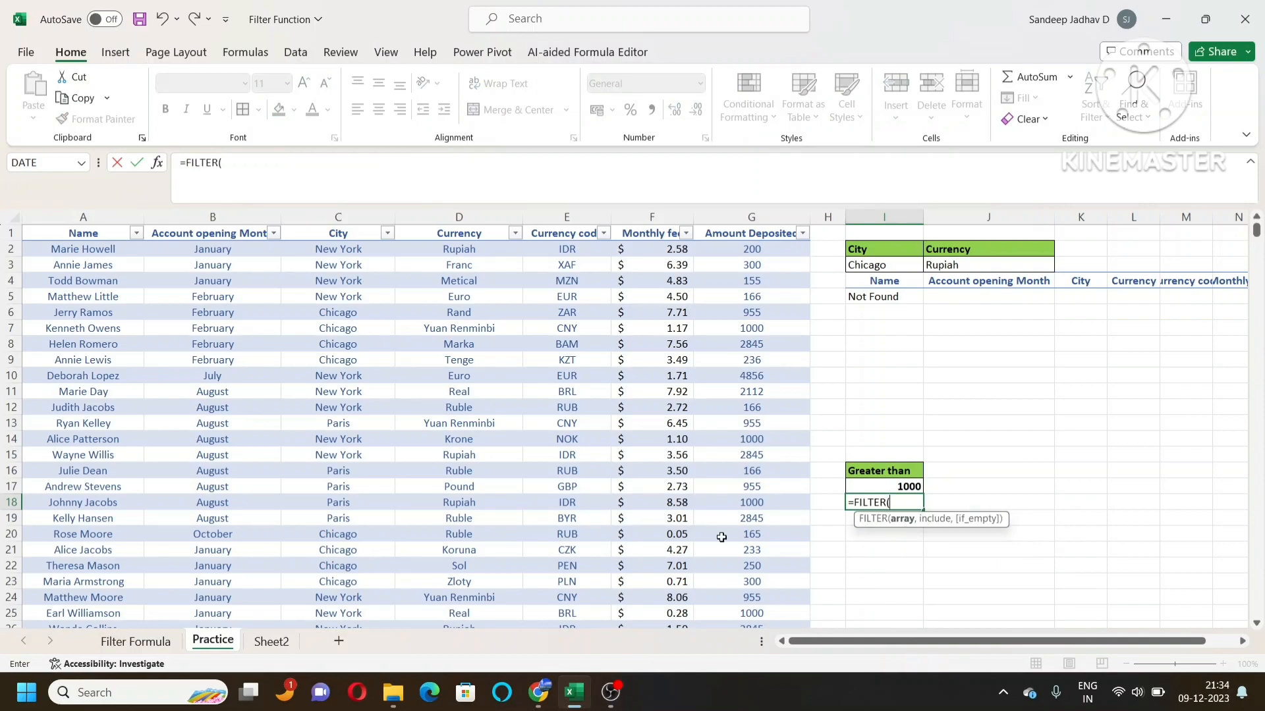
left_click_drag(99, 217, 712, 213)
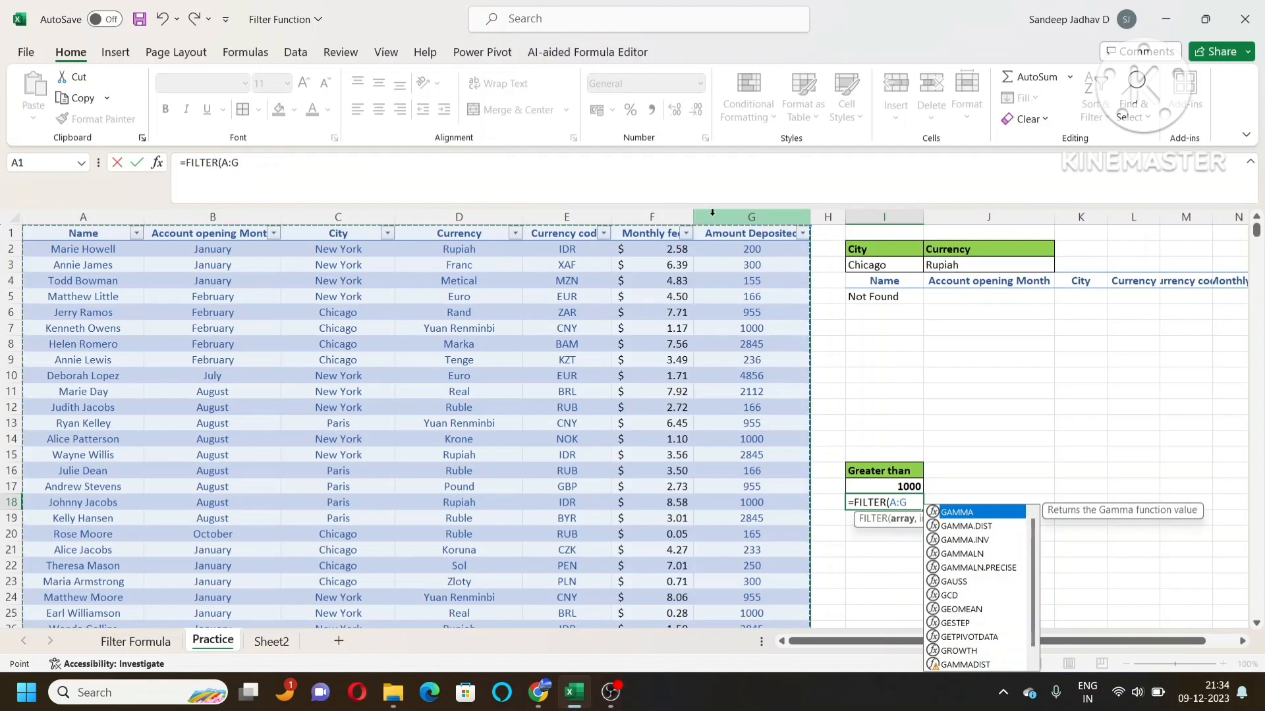
type(",")
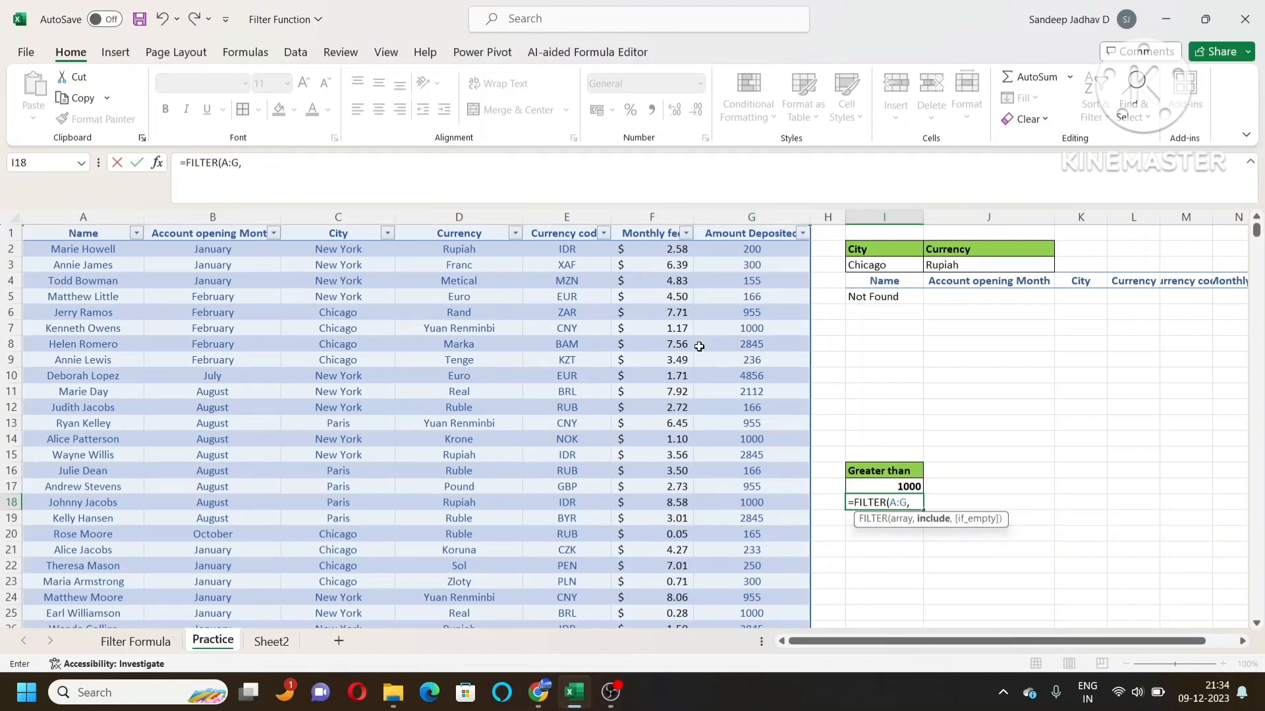
Complete the formula with G:G>I17 as the include condition and "Not Found" as the if_empty value.
left_click(749, 213)
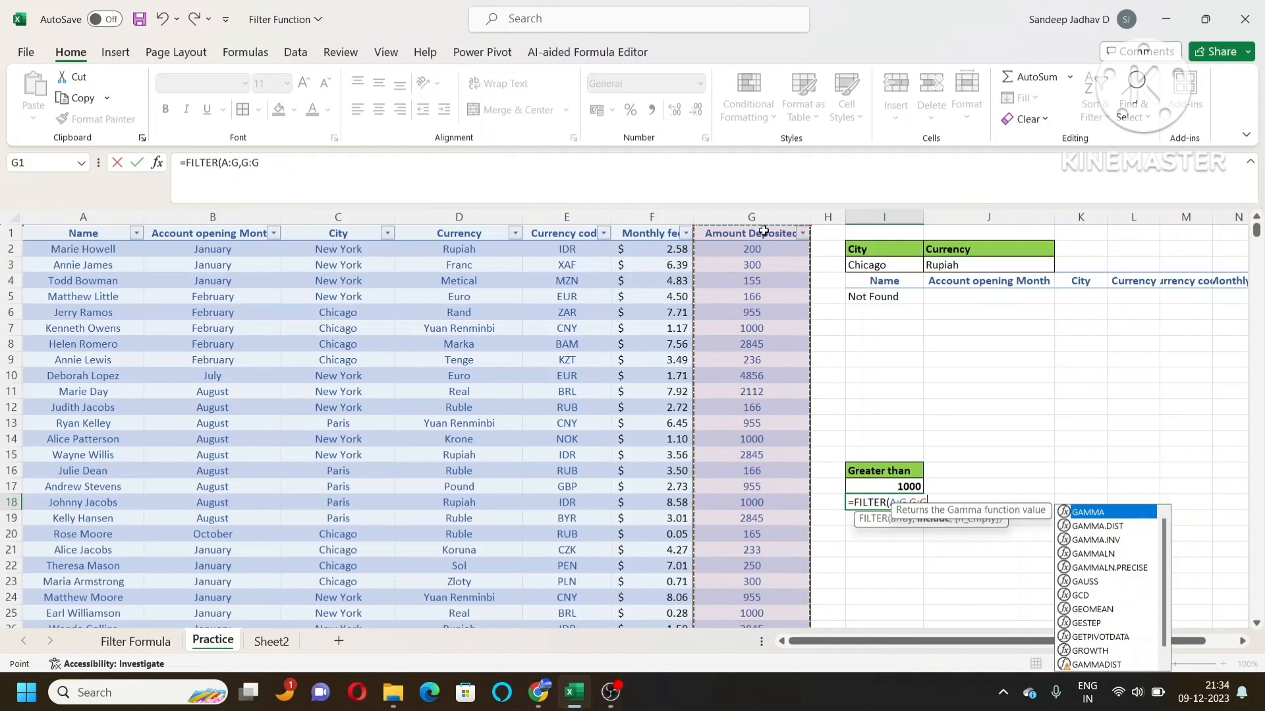
type(">")
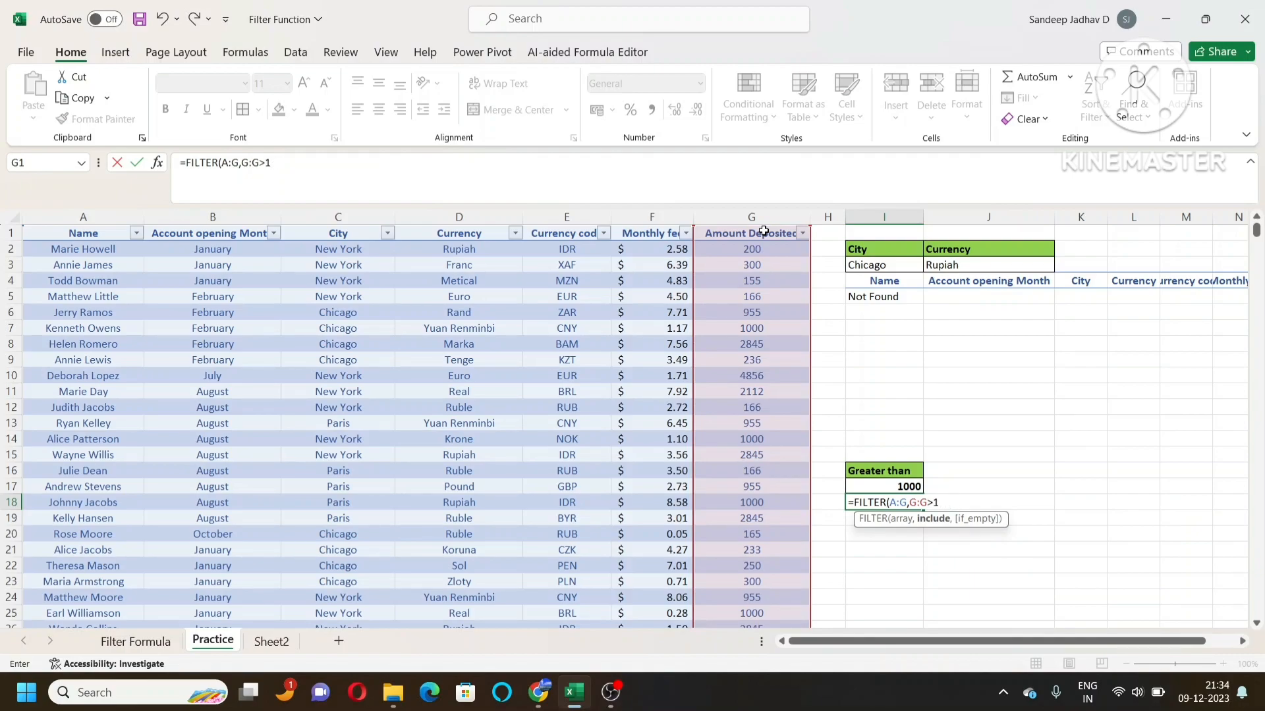
left_click(879, 488)
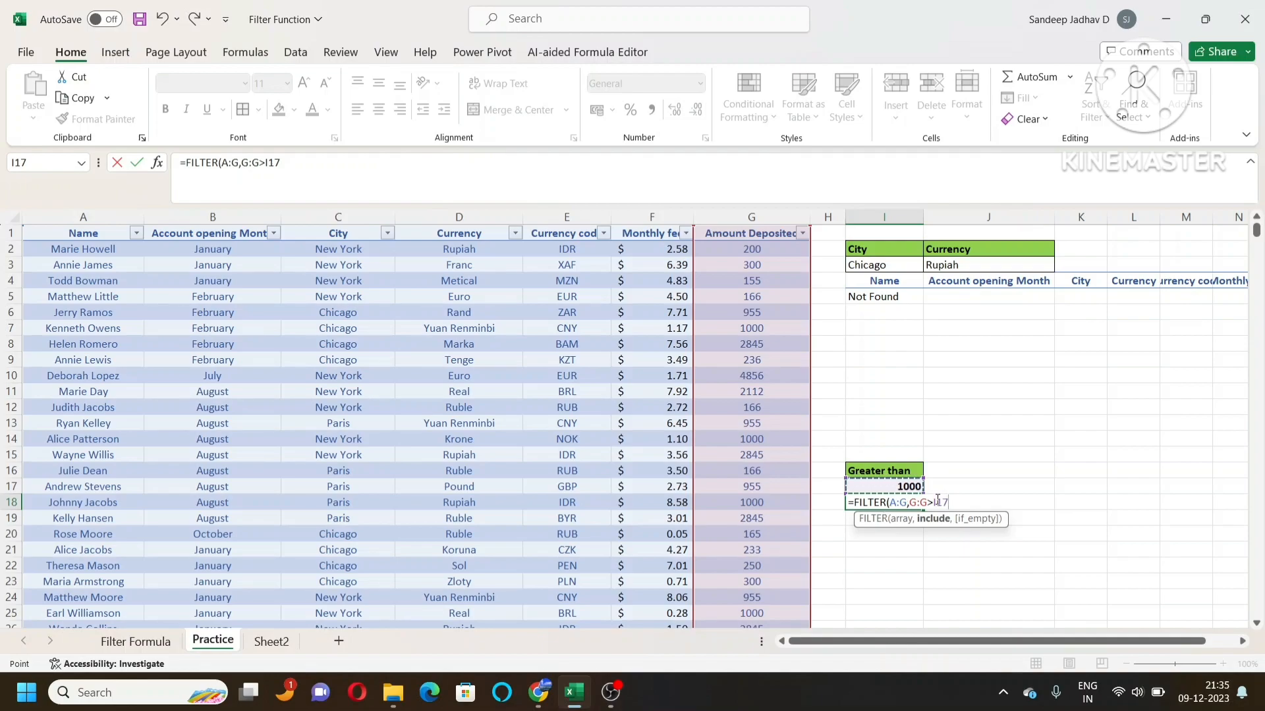
type(",\"Not Found\")")
key("Return")
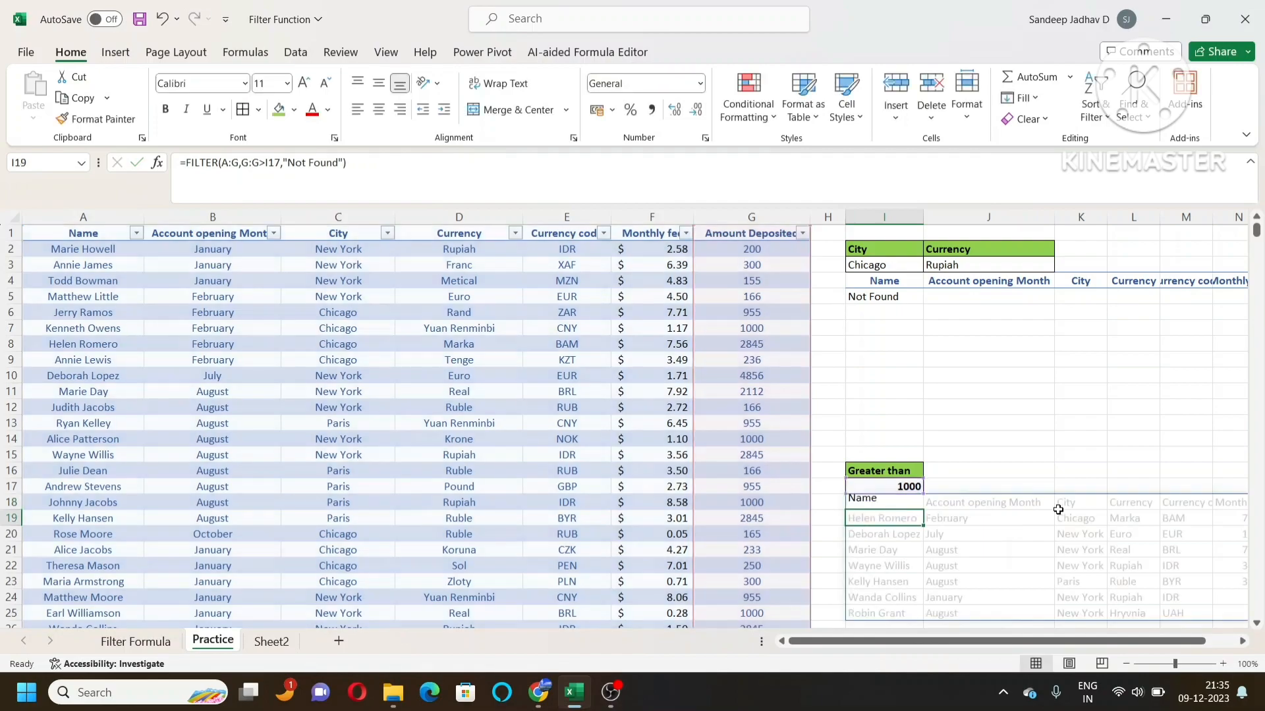
Filter the source table's Amount Deposited column to values greater than 1000 to compare with the formula's results.
scroll(1041, 558, "down", 2)
scroll(1041, 557, "down", 1)
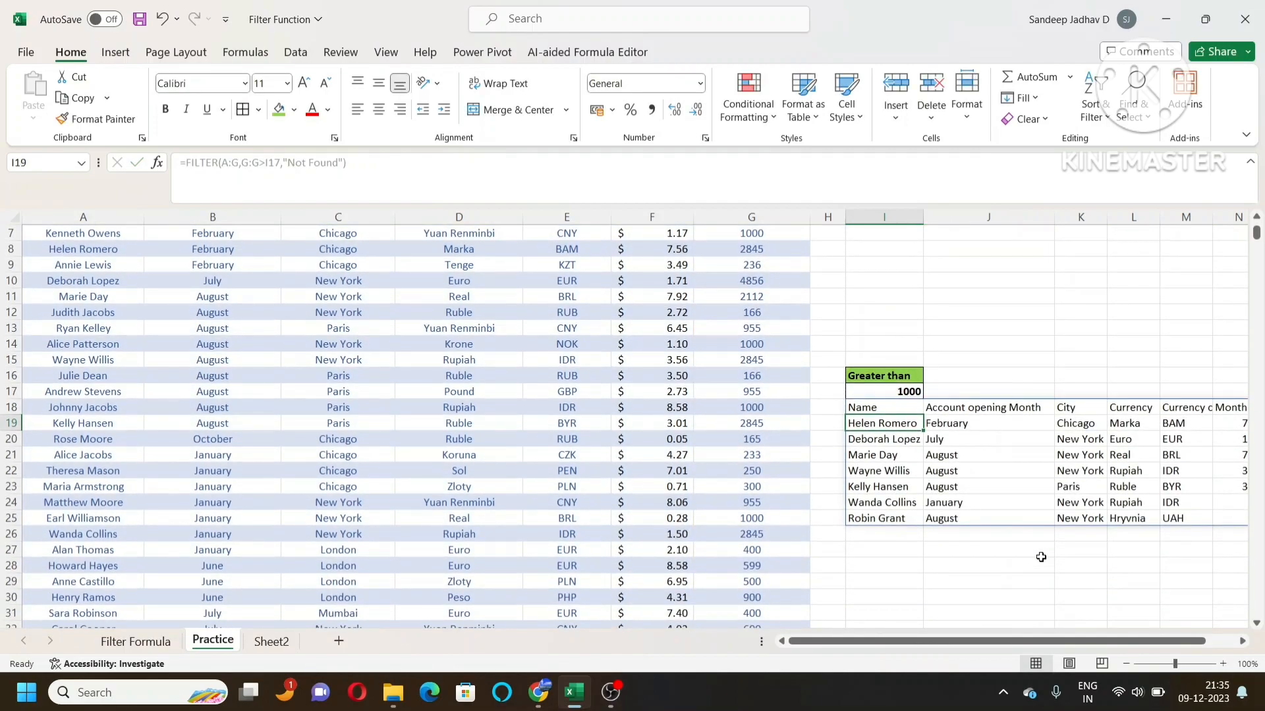
left_click_drag(1081, 646, 1219, 645)
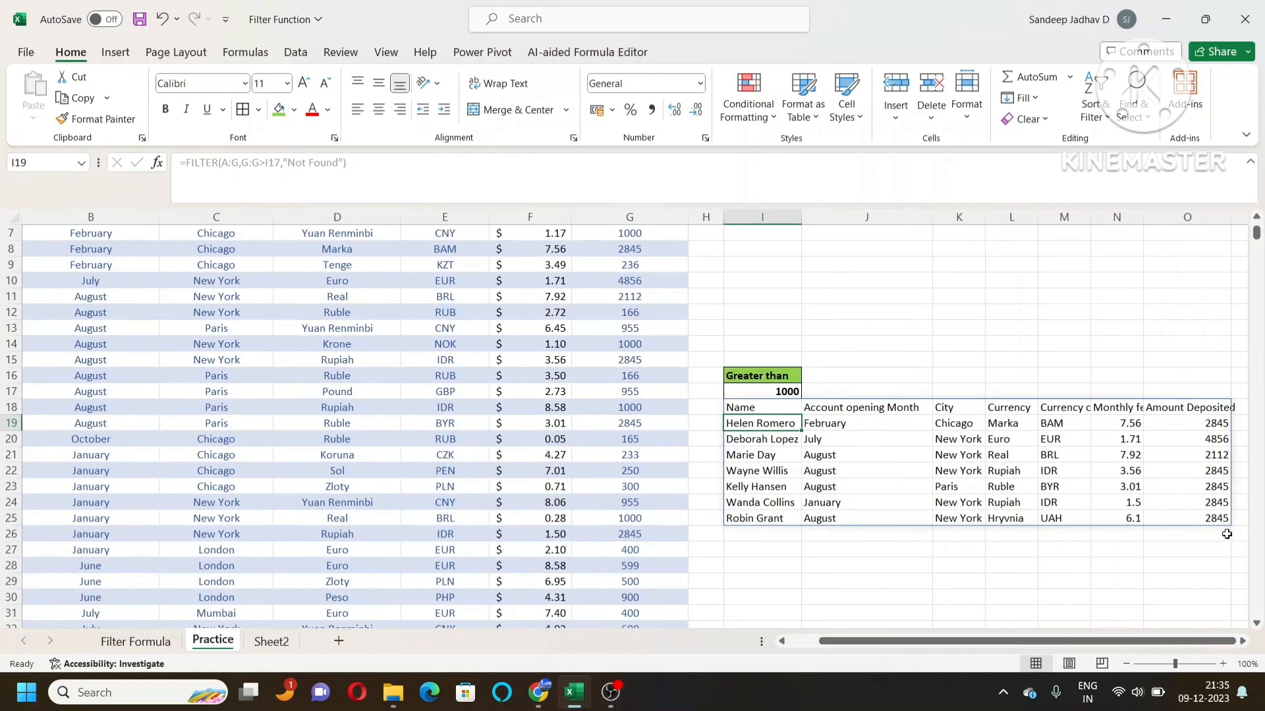
scroll(1220, 527, "up", 2)
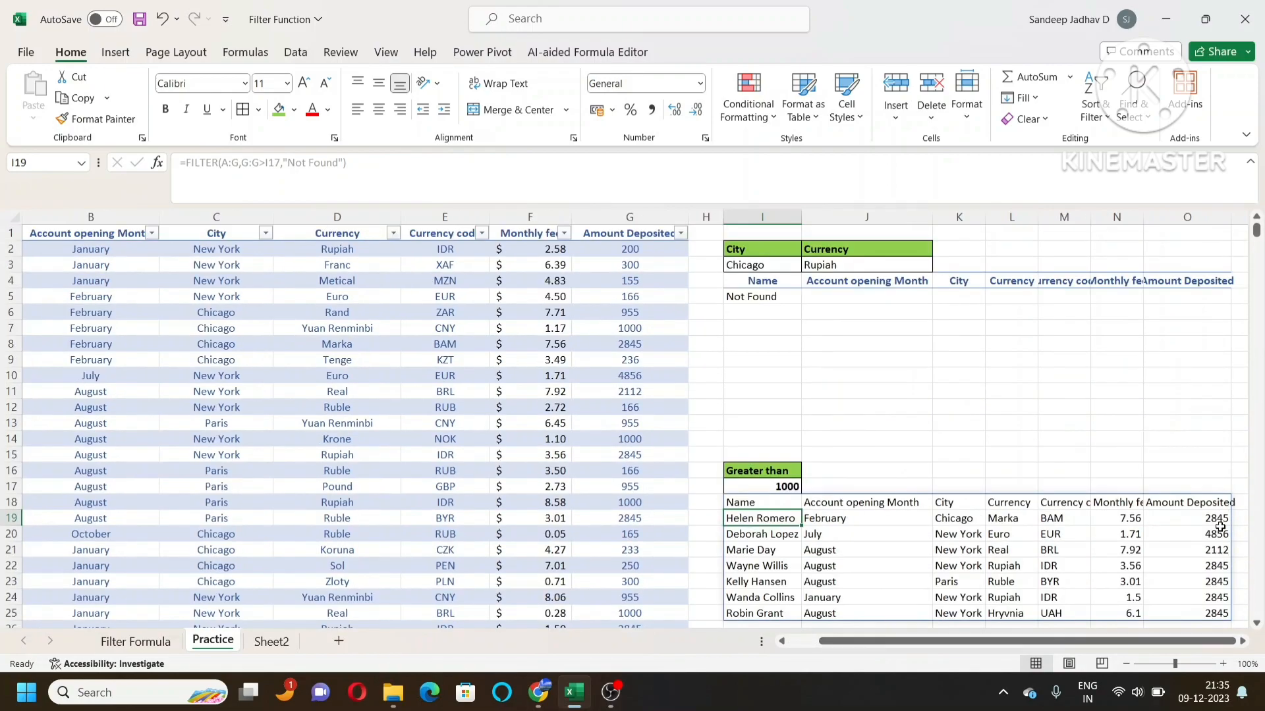
left_click(681, 234)
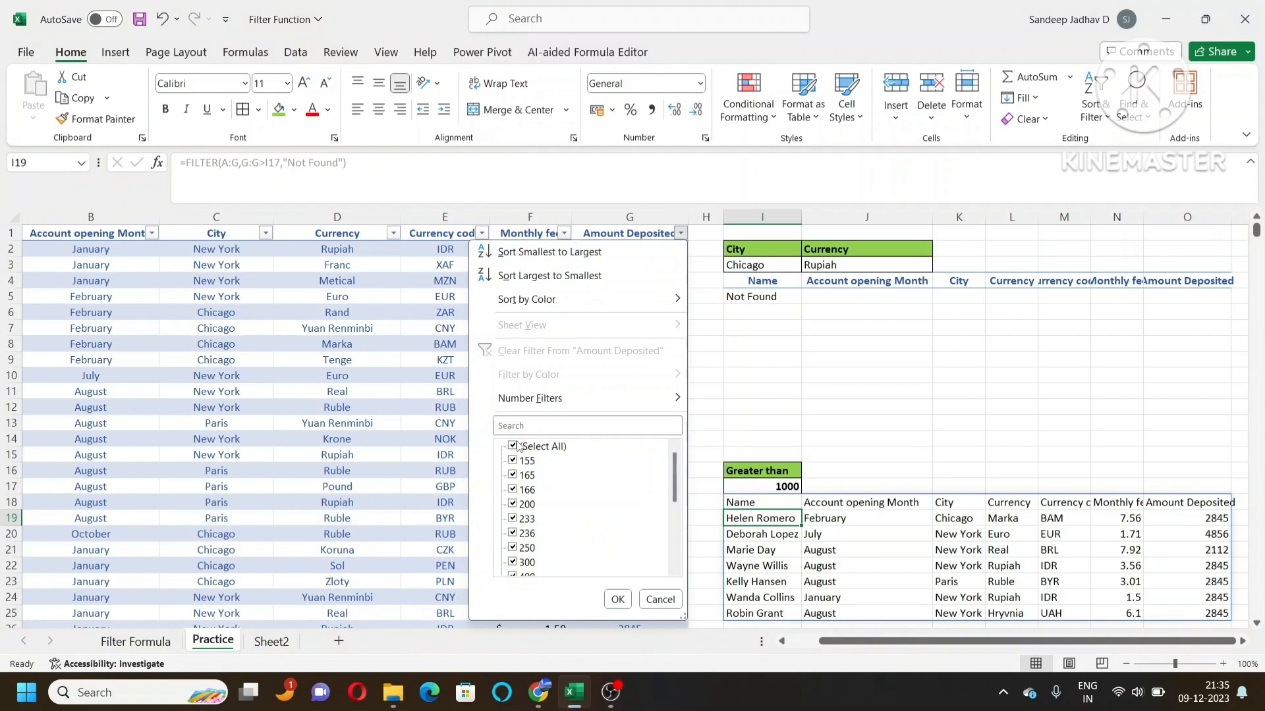
left_click(540, 447)
mouse_move(632, 398)
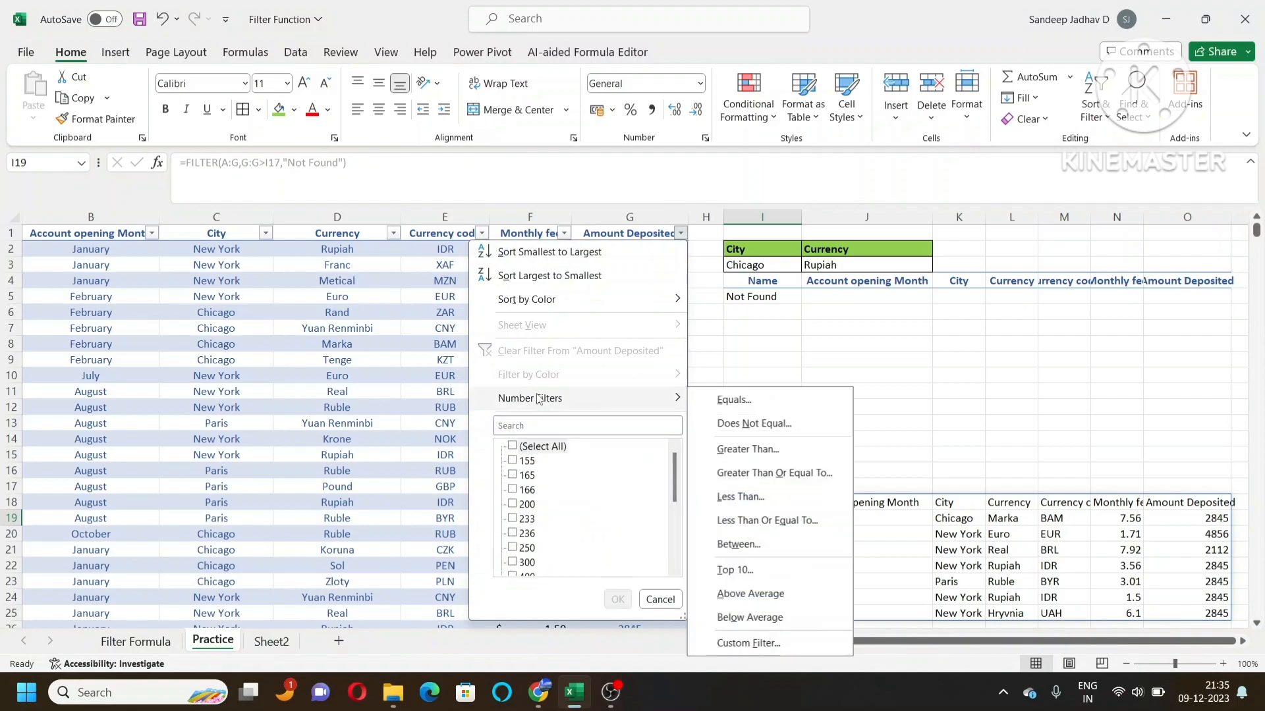
left_click(746, 449)
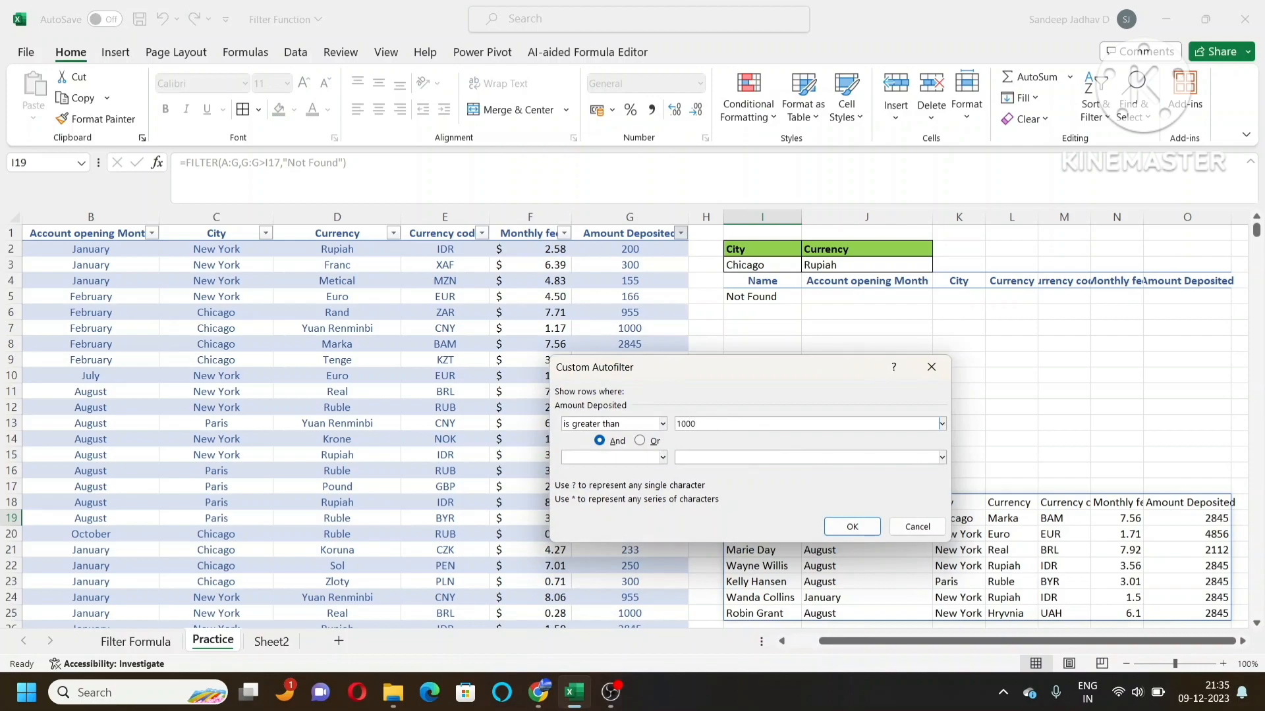
key("Return")
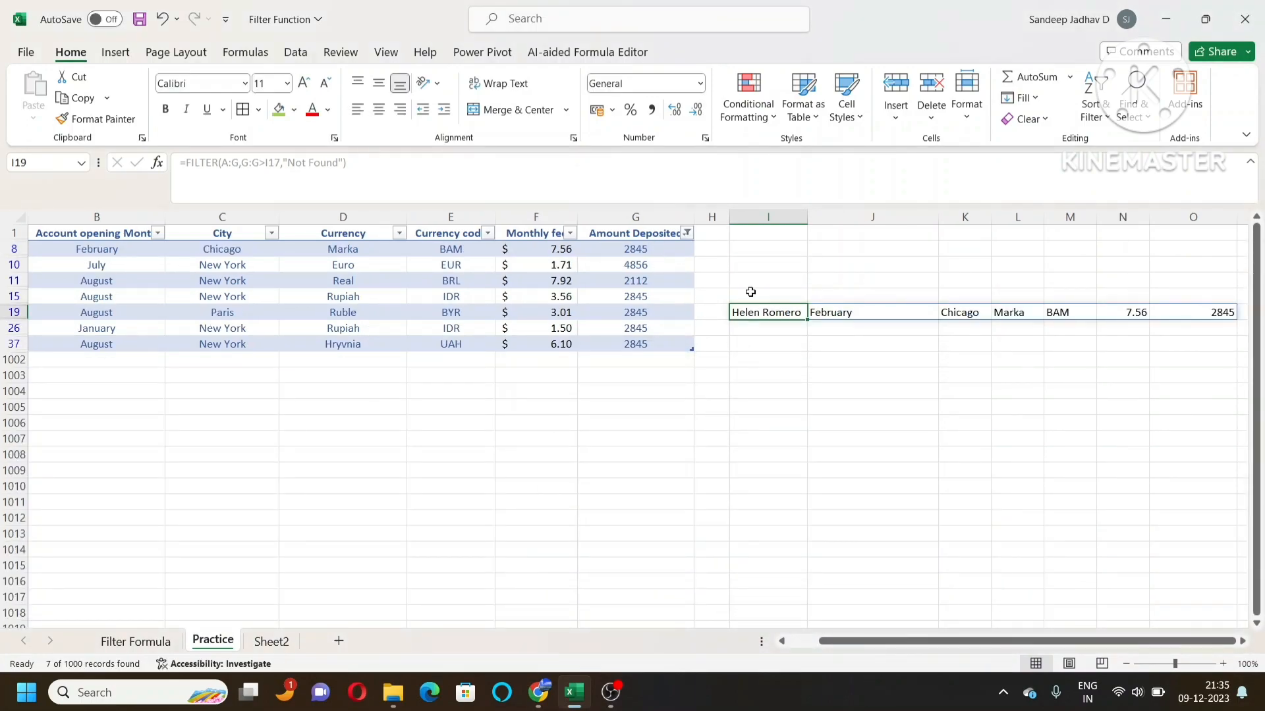
Clear the Amount Deposited filter so the source table shows all its records.
left_click(620, 238)
key("alt+d")
key("f")
key("s")
Set the Greater than criterion in I17 to 500 and look through the extracted records.
scroll(879, 484, "down", 3)
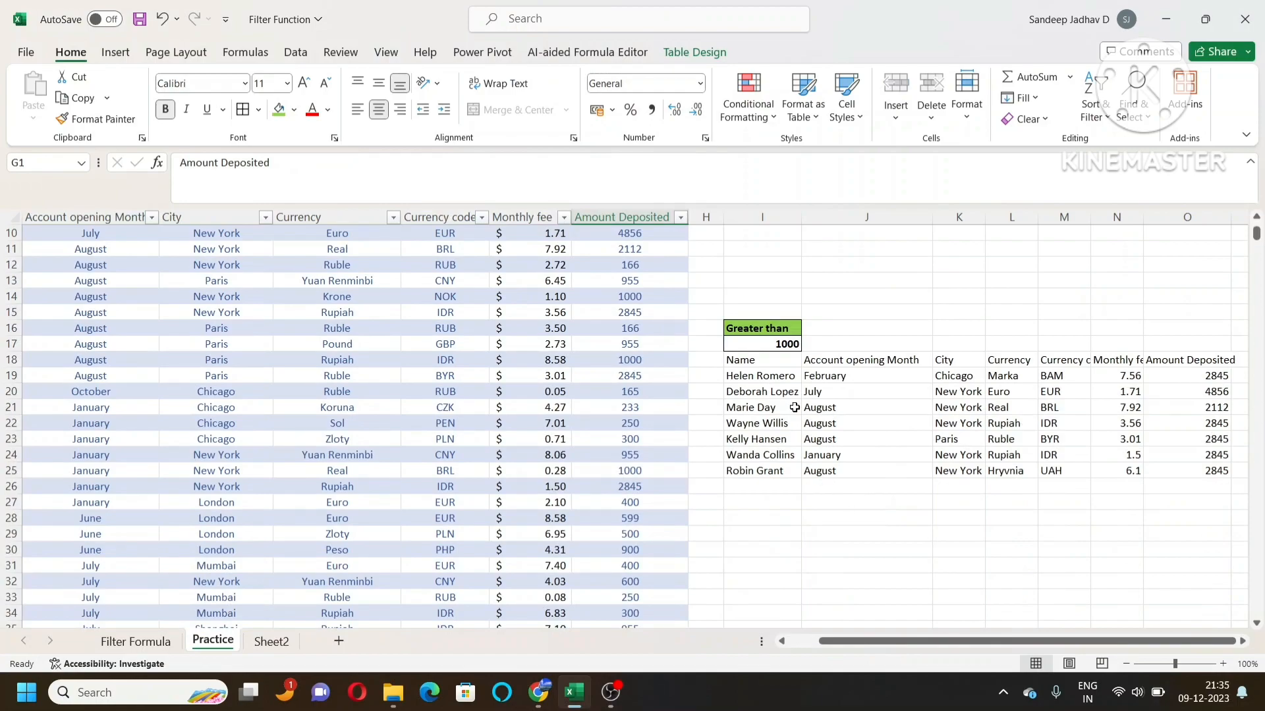
left_click(784, 344)
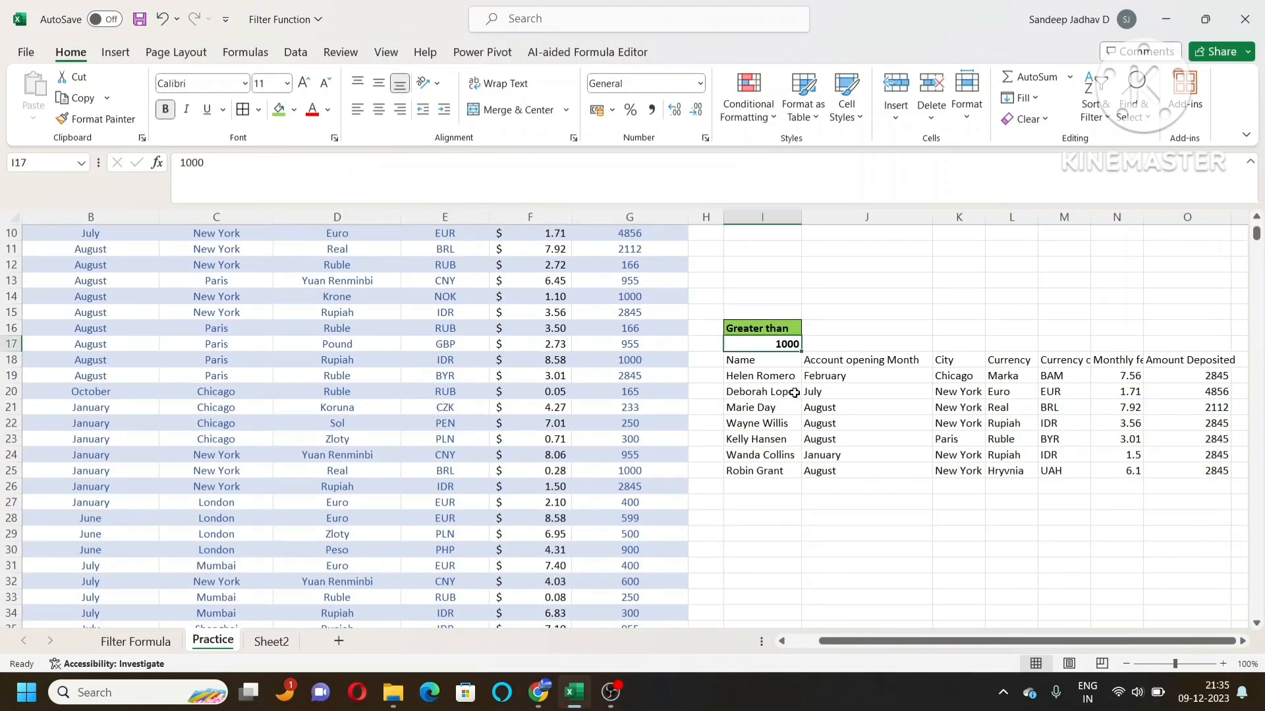
scroll(791, 391, "up", 2)
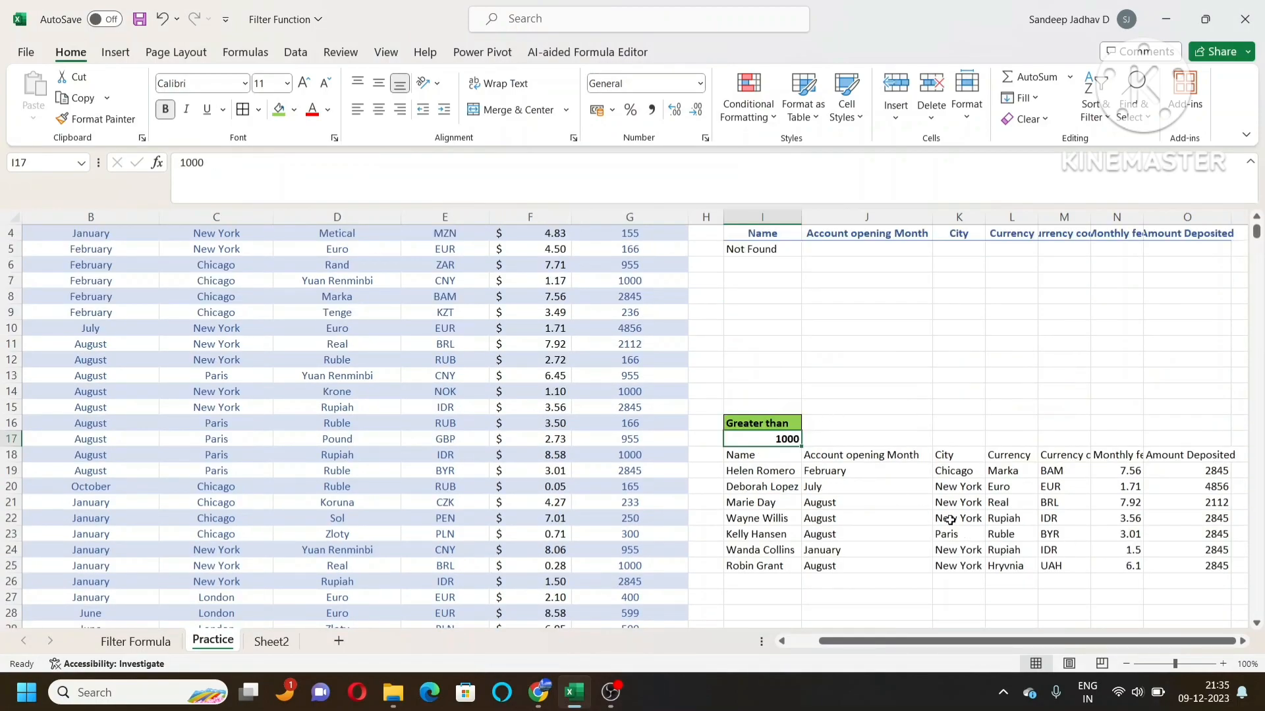
type("50")
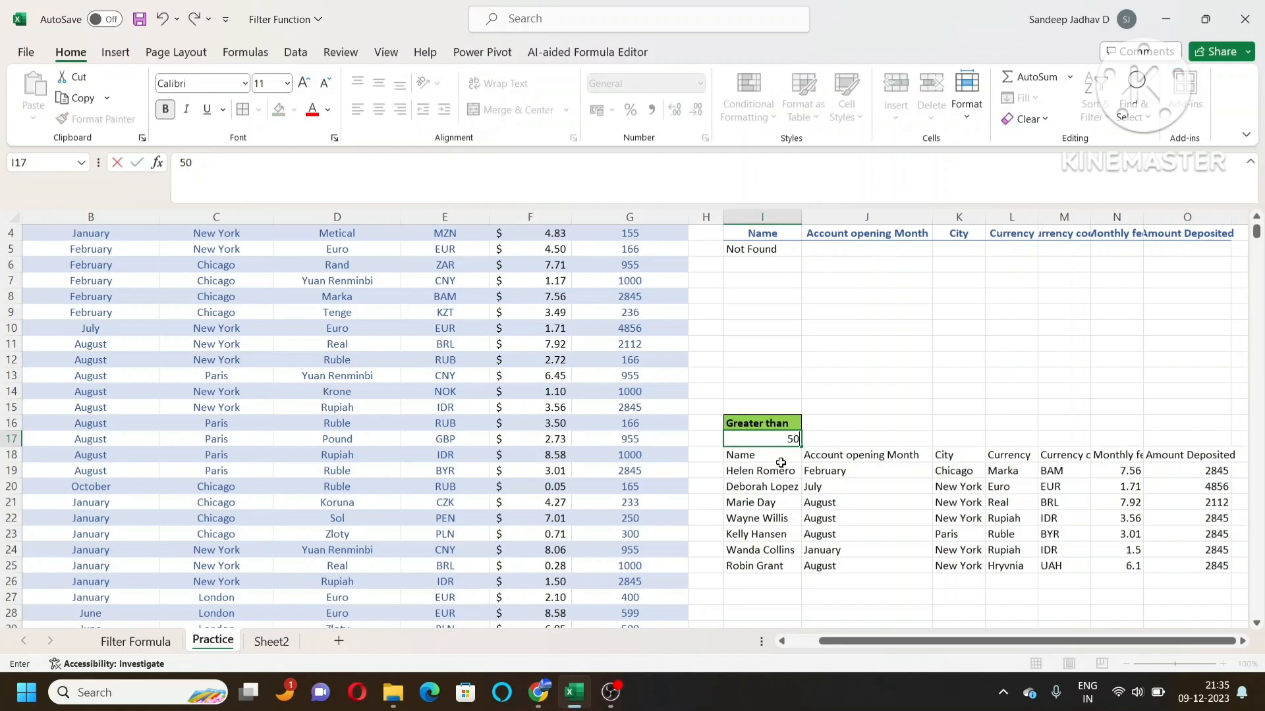
key("Return")
scroll(969, 464, "down", 4)
scroll(968, 465, "up", 5)
scroll(968, 462, "down", 5)
scroll(820, 477, "up", 5)
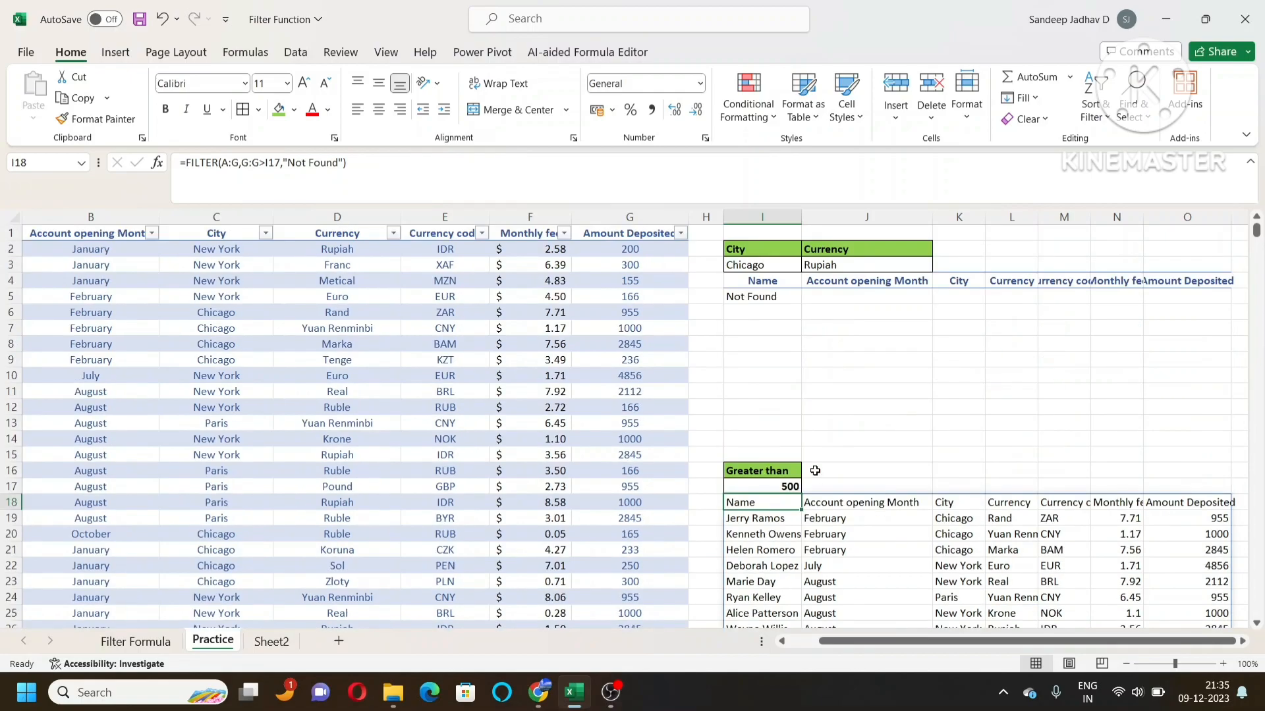
Test the formula with the Greater than criterion in I17 set to 2000, and again with 3000.
left_click(772, 486)
type("20")
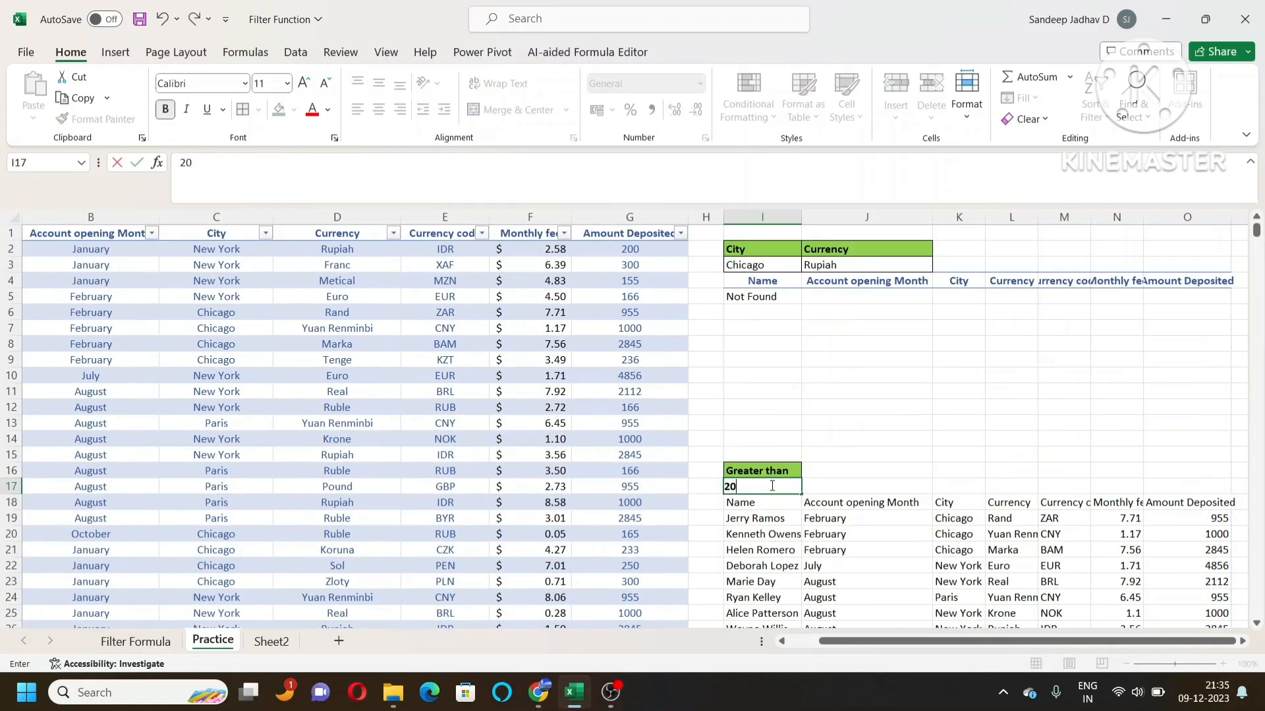
key("Return")
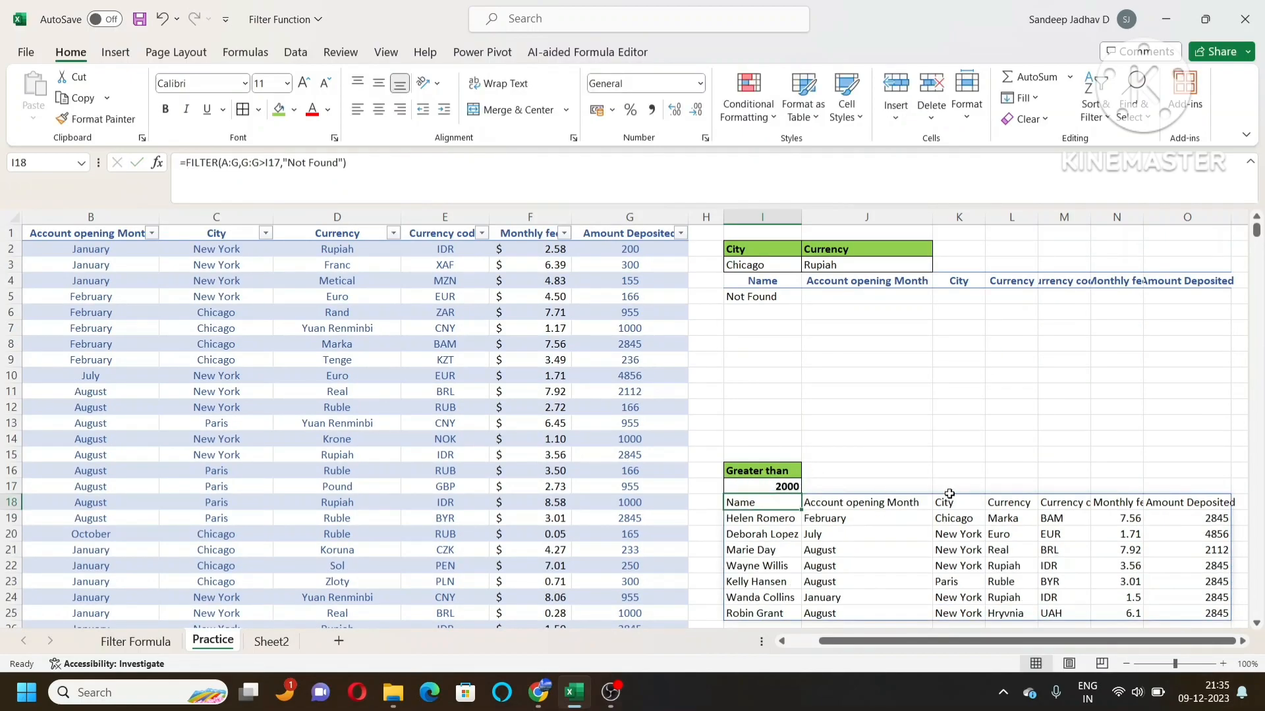
scroll(955, 500, "down", 2)
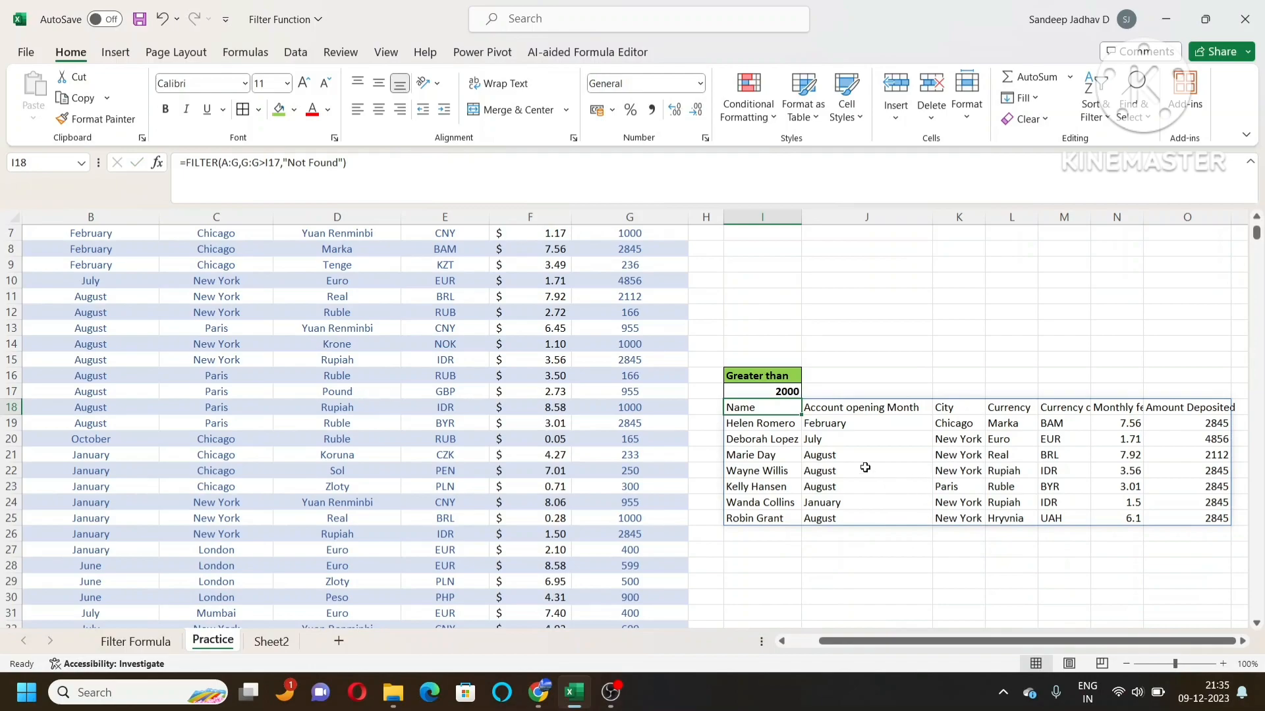
left_click(780, 390)
type("300")
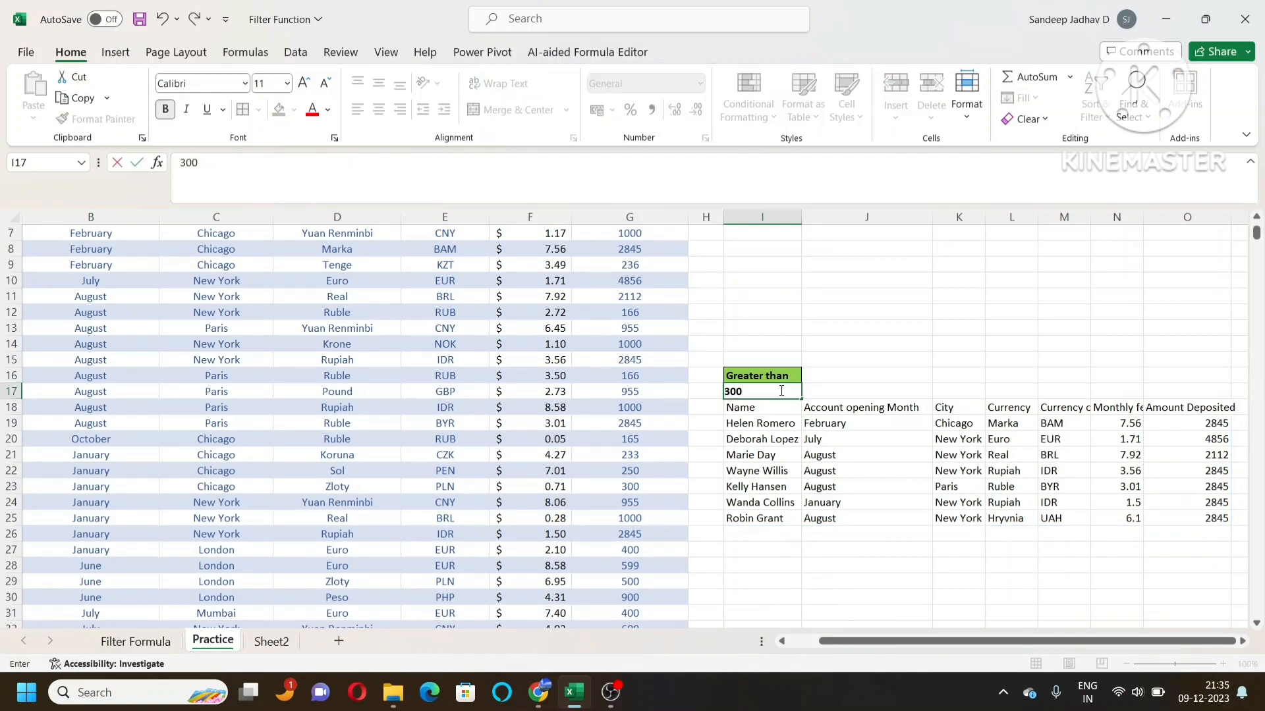
type("0")
key("Return")
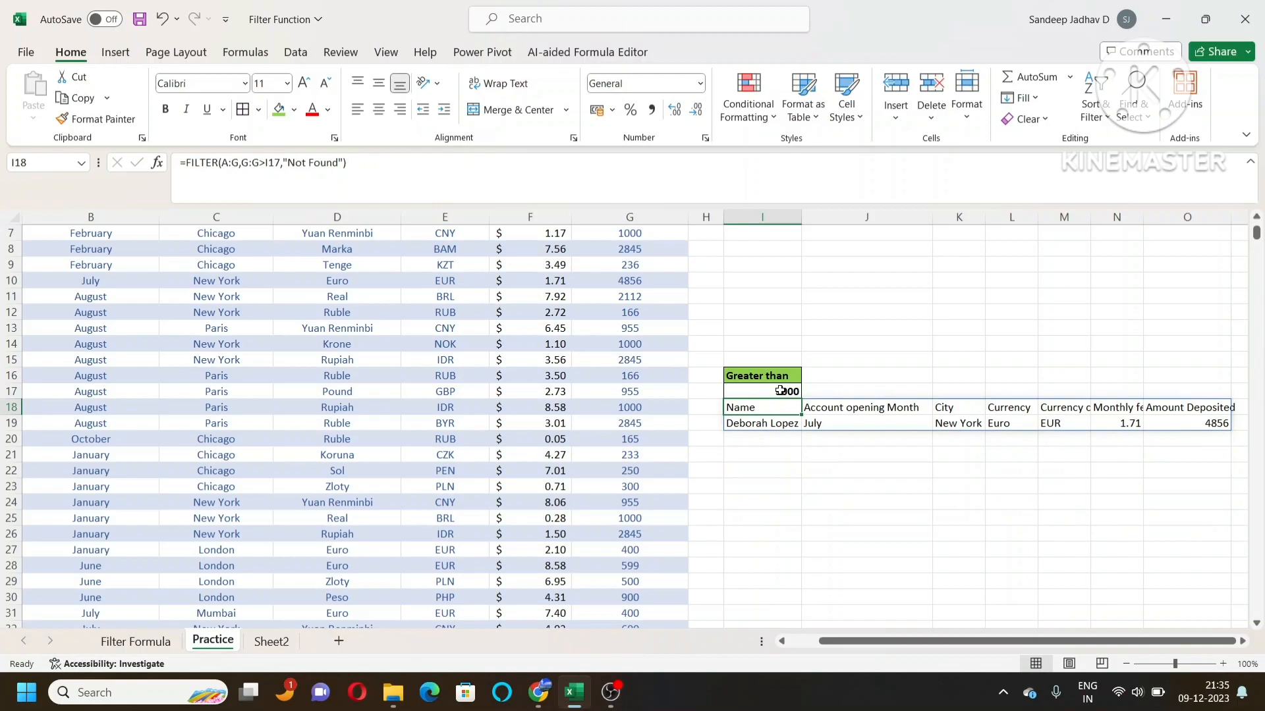
Set the Greater than criterion in I17 to 1000.
scroll(868, 441, "up", 2)
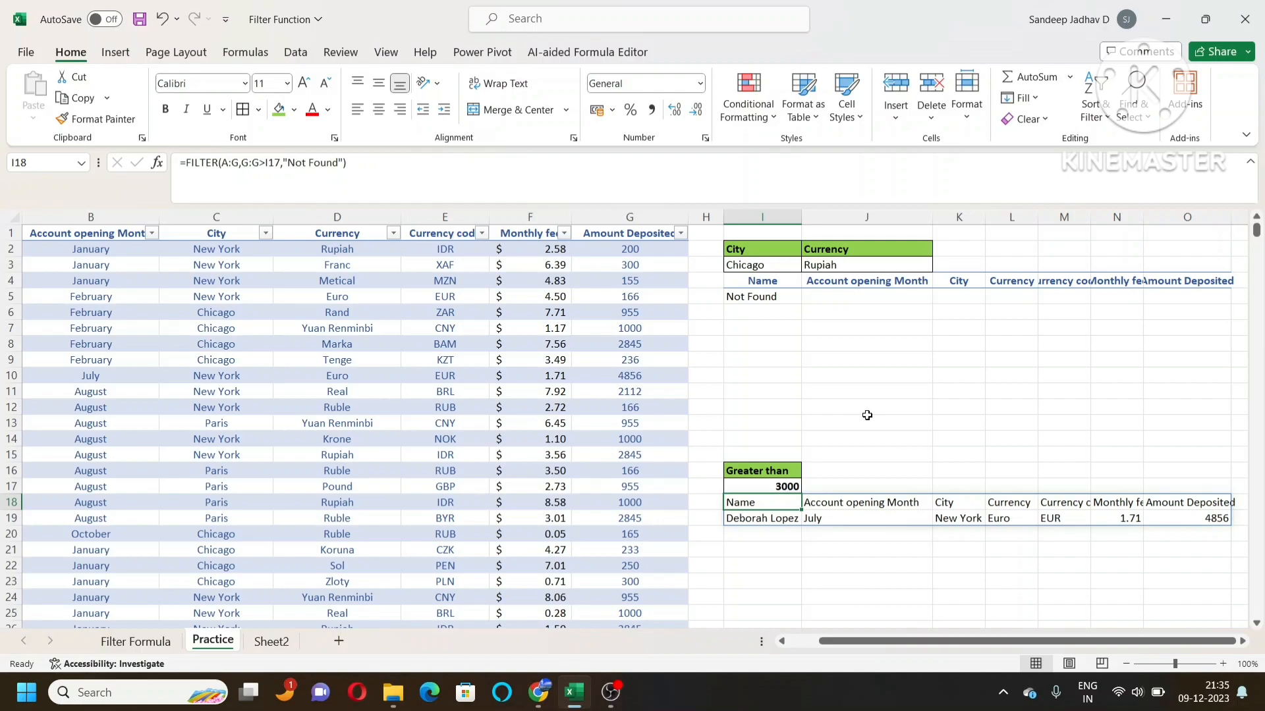
left_click(783, 486)
type("1")
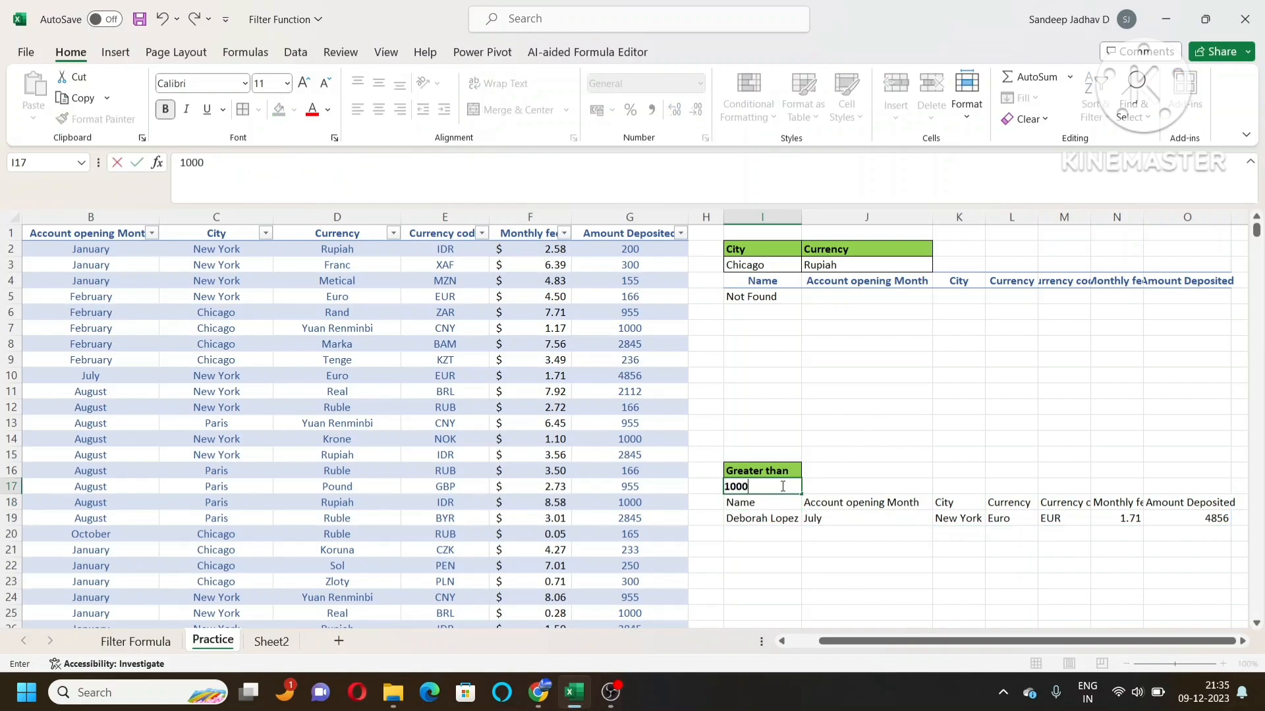
type("000")
key("Return")
Start a new table record in row 41 by entering the customer's name in the Name column.
scroll(771, 486, "down", 8)
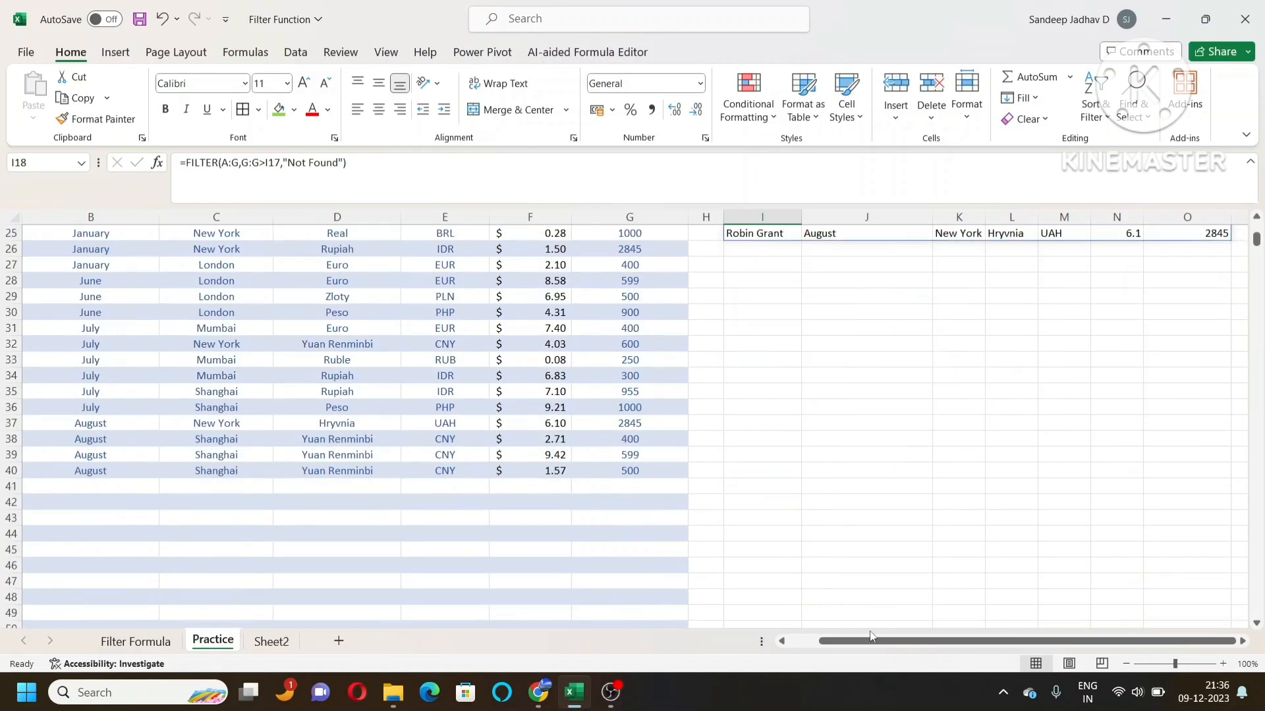
left_click_drag(870, 634, 820, 650)
left_click(132, 489)
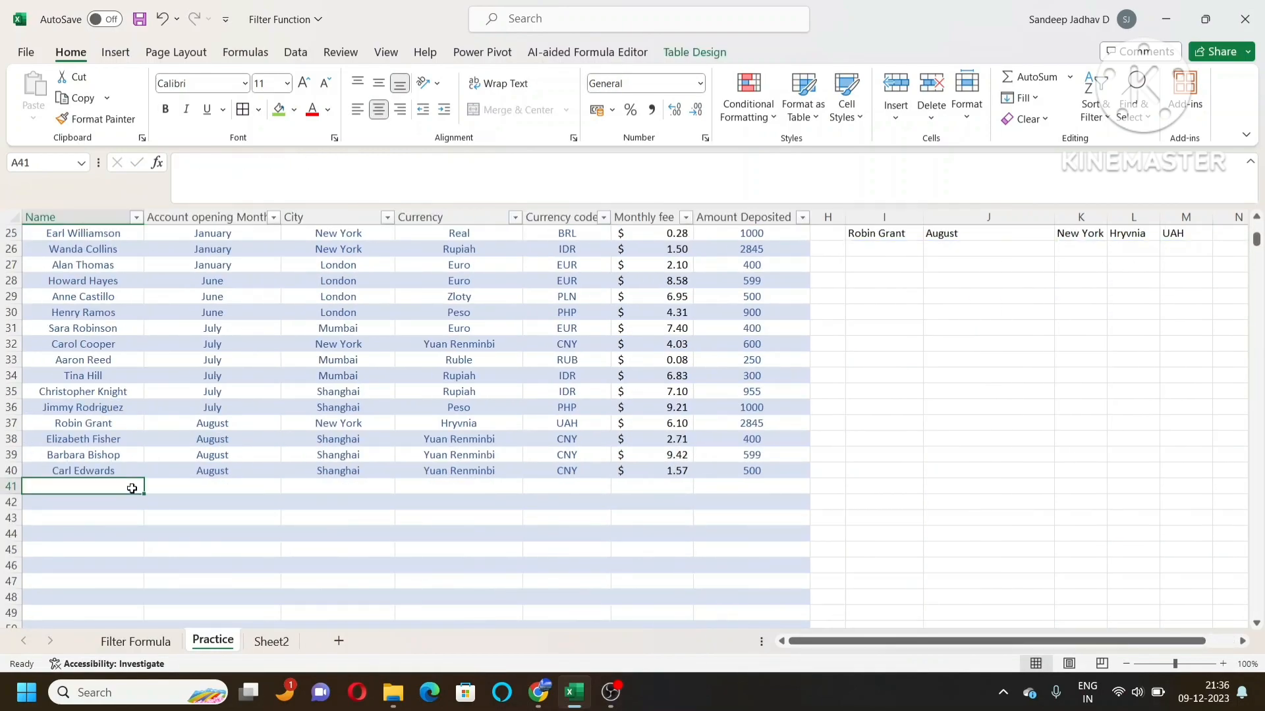
type("Ramesh")
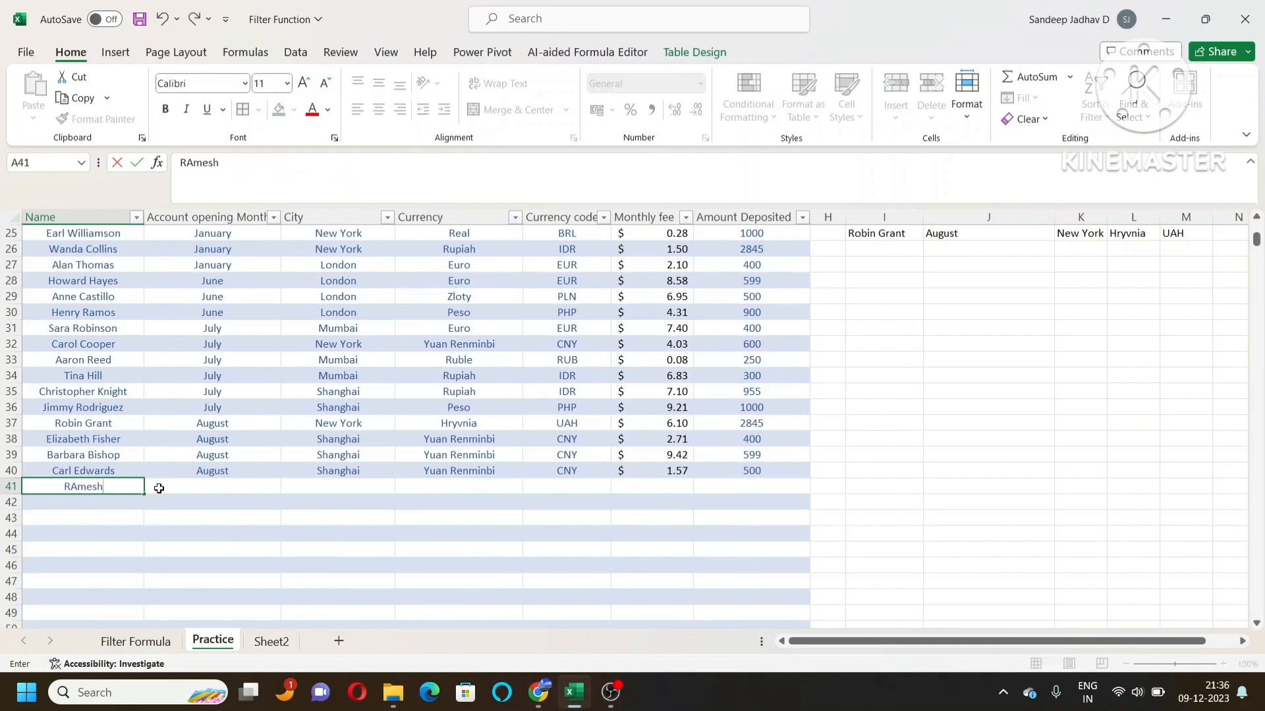
left_click(159, 488)
type("d")
key("Tab")
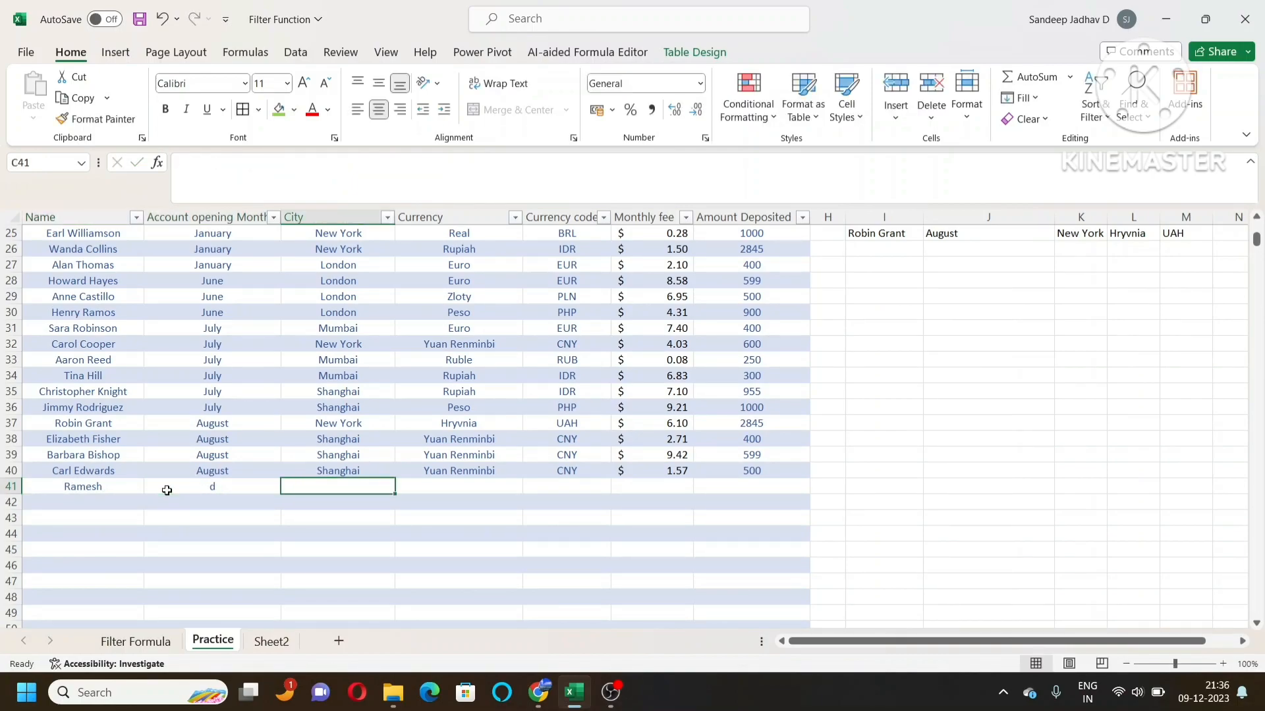
Fill B41 through F41 with the values from the row above: August, Shanghai, Yuan Renminbi, CNY and 1.57.
left_click(181, 498)
key("ctrl+d")
left_click(343, 485)
key("ctrl+d")
left_click(442, 486)
key("ctrl+d")
left_click(573, 486)
key("ctrl+d")
left_click(635, 486)
key("ctrl+d")
Set the new record's Amount Deposited in G41 to 1200.
left_click(756, 488)
type("12")
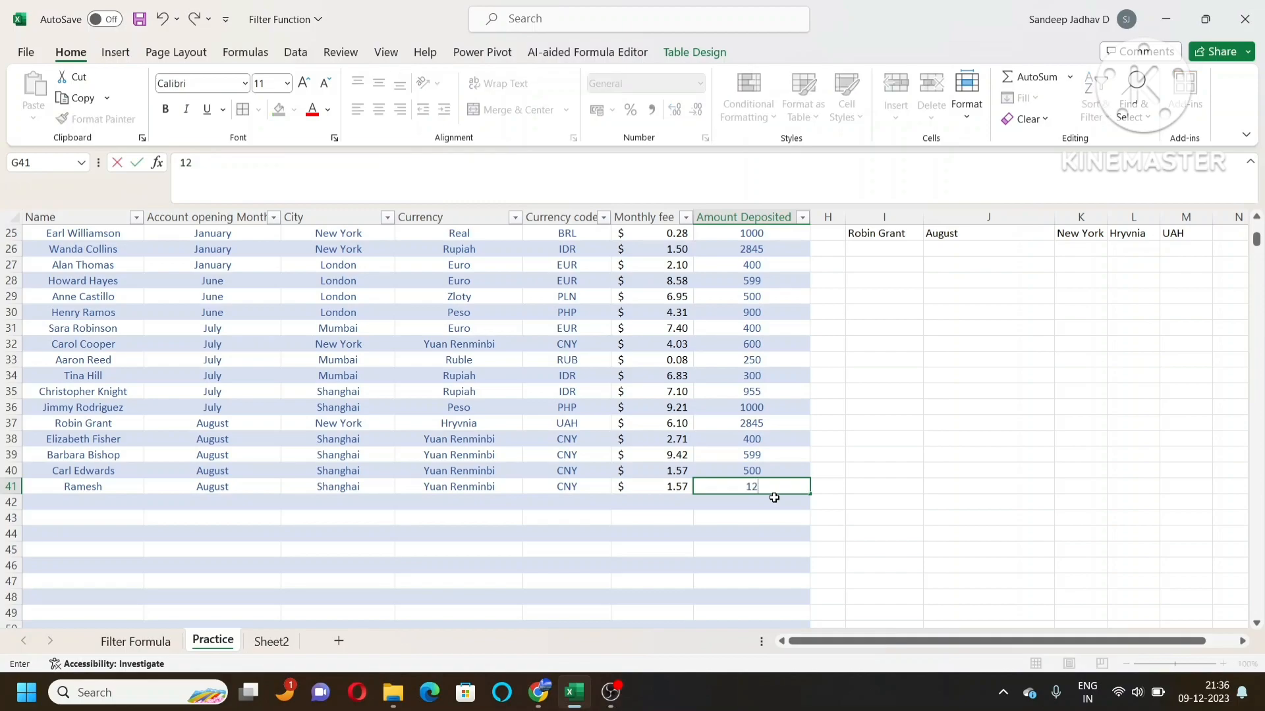
type("00")
key("Return")
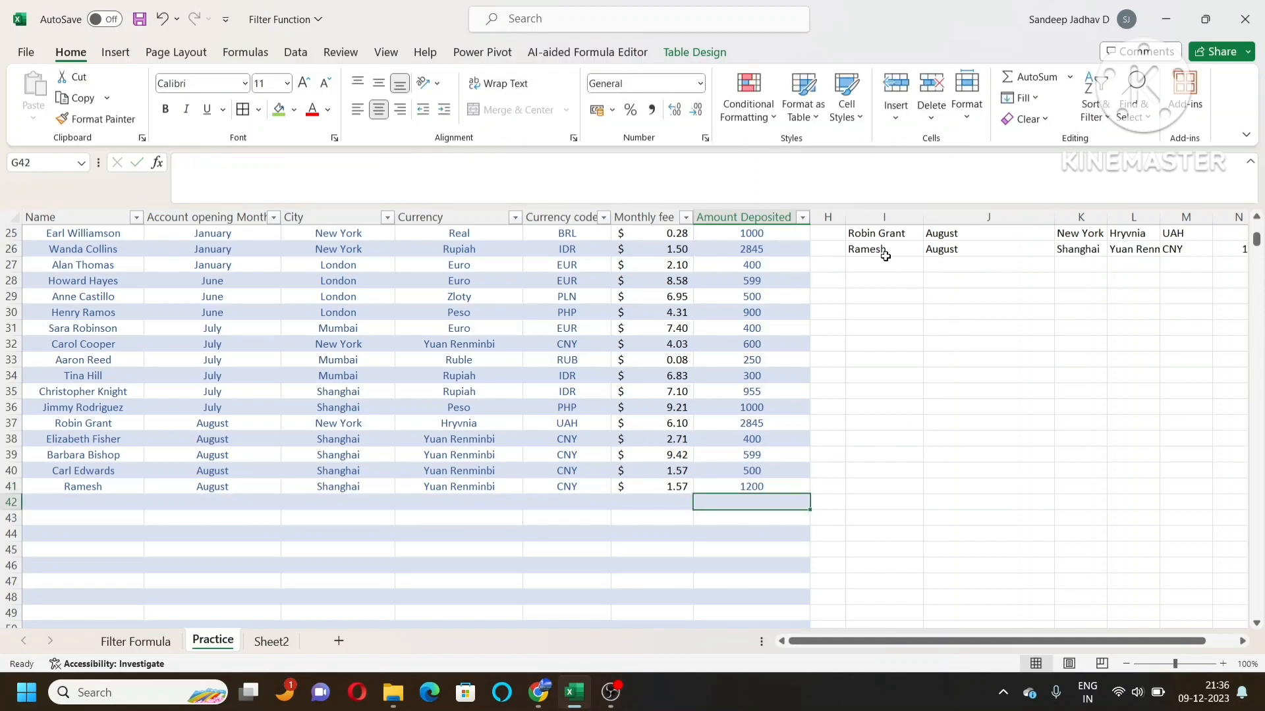
Compare the new record in row 41 with the records extracted by the Greater than formula.
left_click(96, 486)
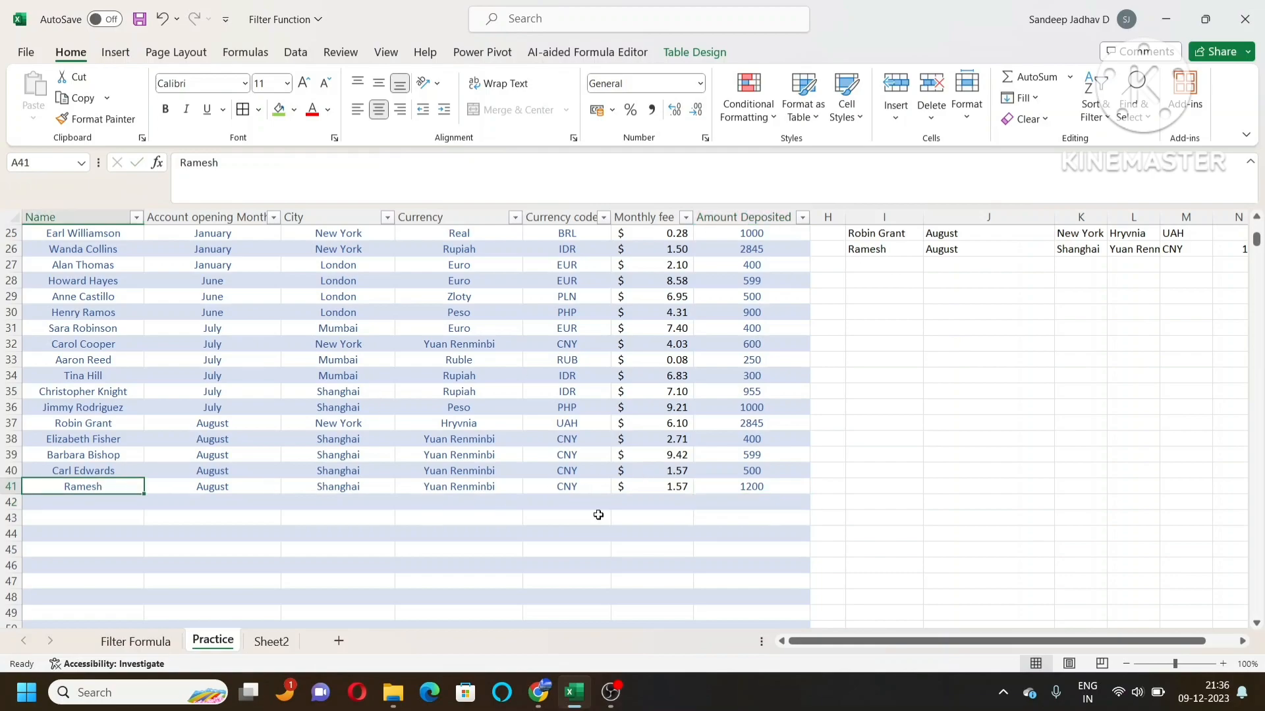
scroll(890, 510, "up", 2)
left_click(889, 344)
scroll(953, 413, "up", 1)
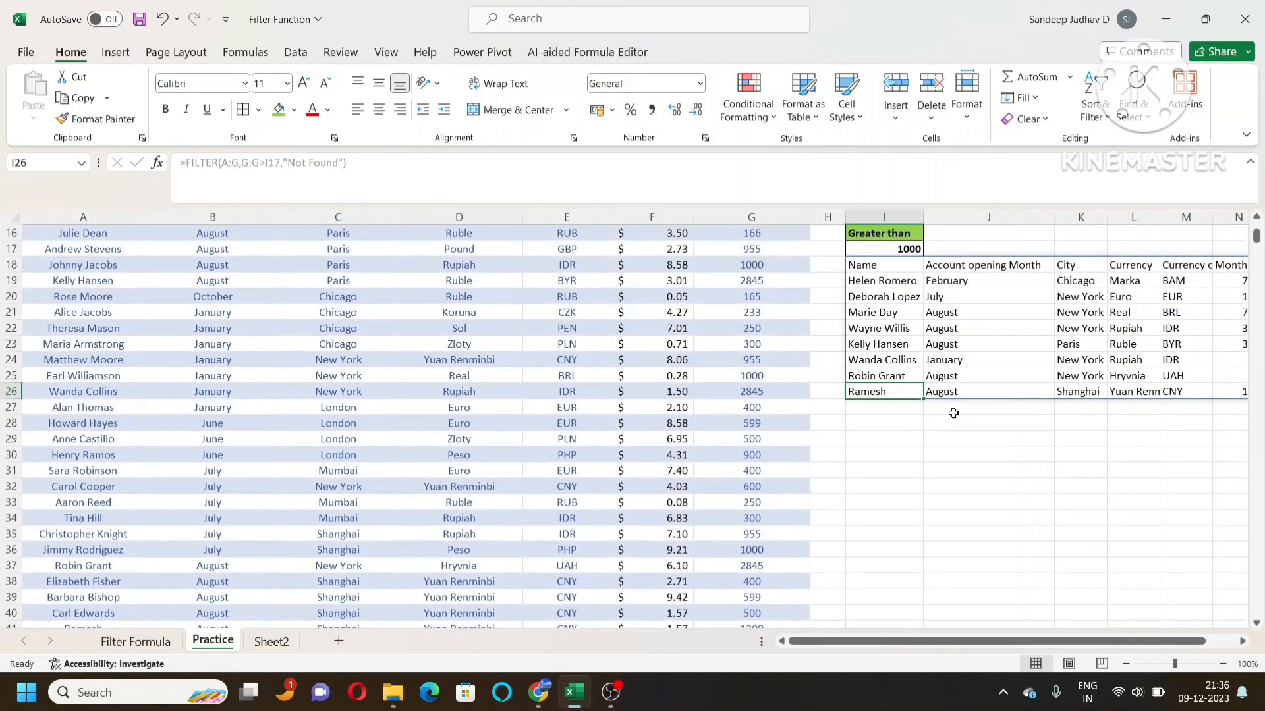
scroll(769, 494, "down", 3)
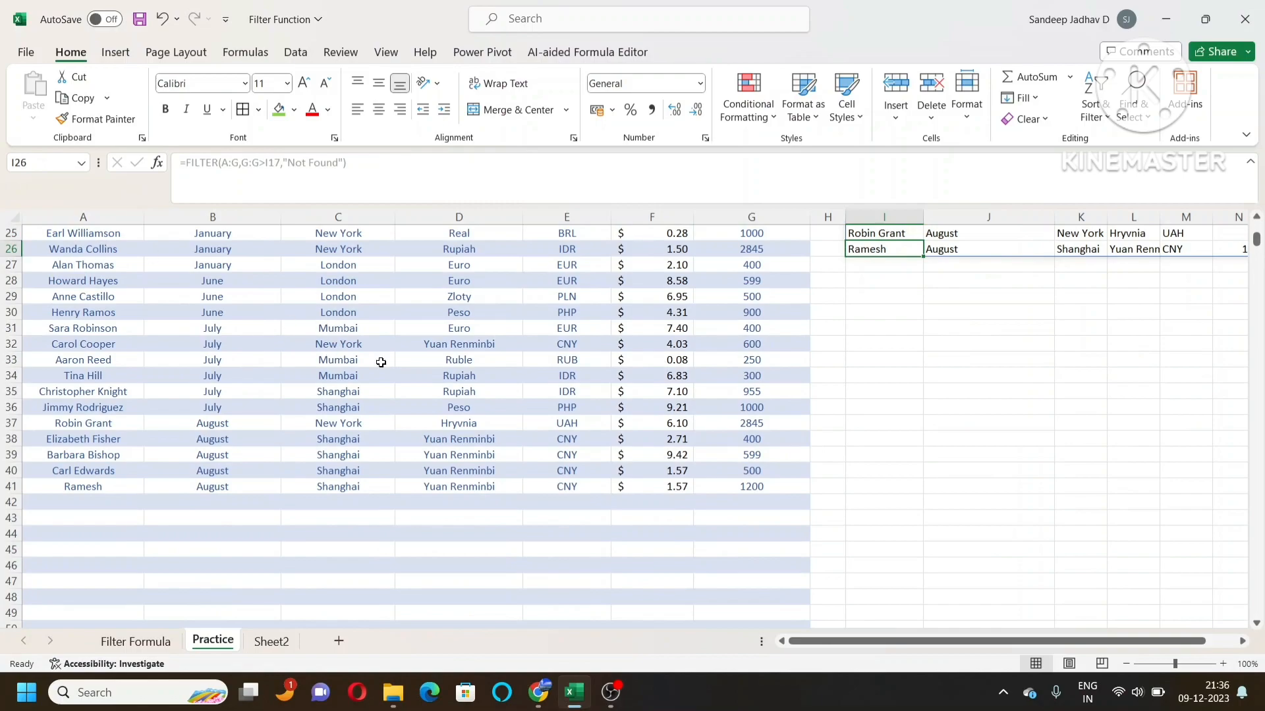
scroll(672, 445, "up", 8)
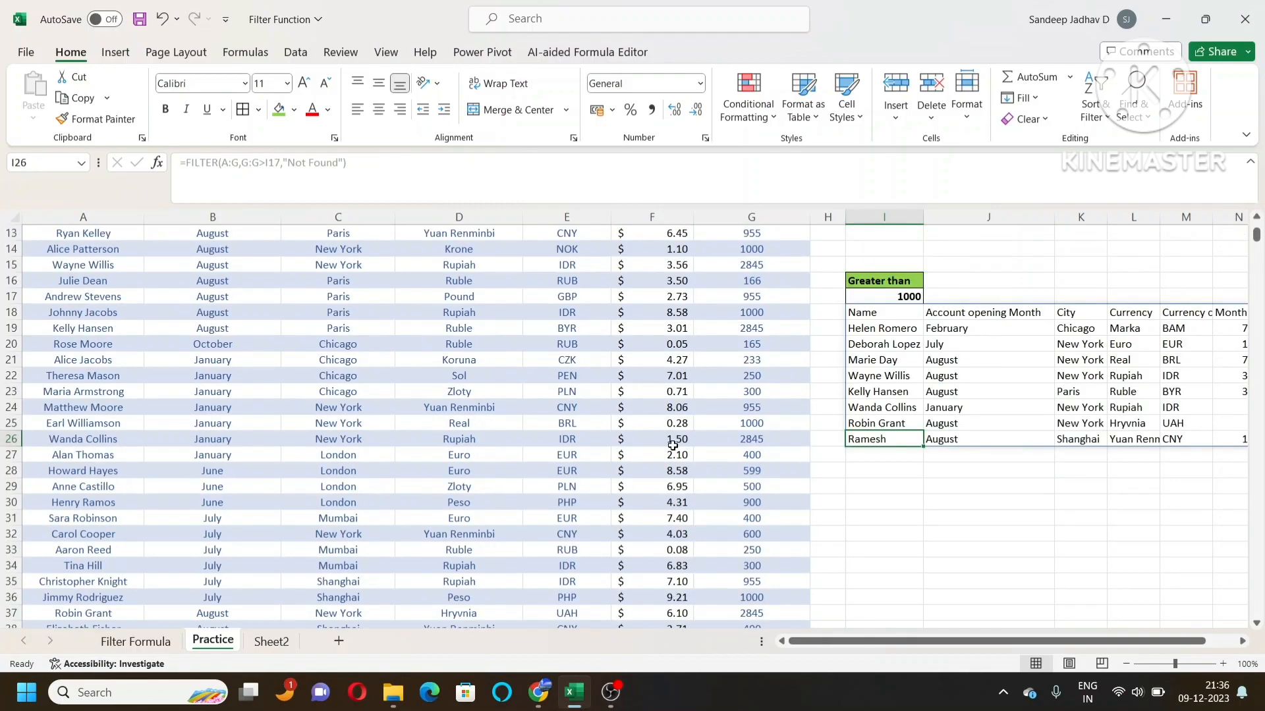